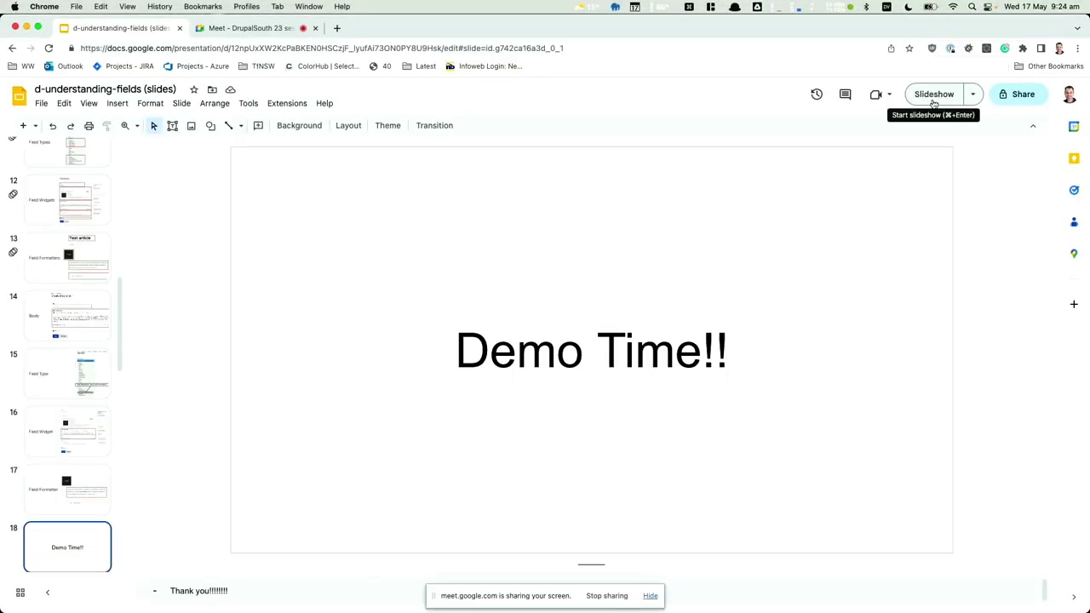
- Leave the slideshow at the Demo Time!! slide and switch to the Finder videos folder
key("super+Tab")
key("super+Tab")
key("super+Tab")
key("super+Tab")
key("super+Tab")
key("super+Tab")
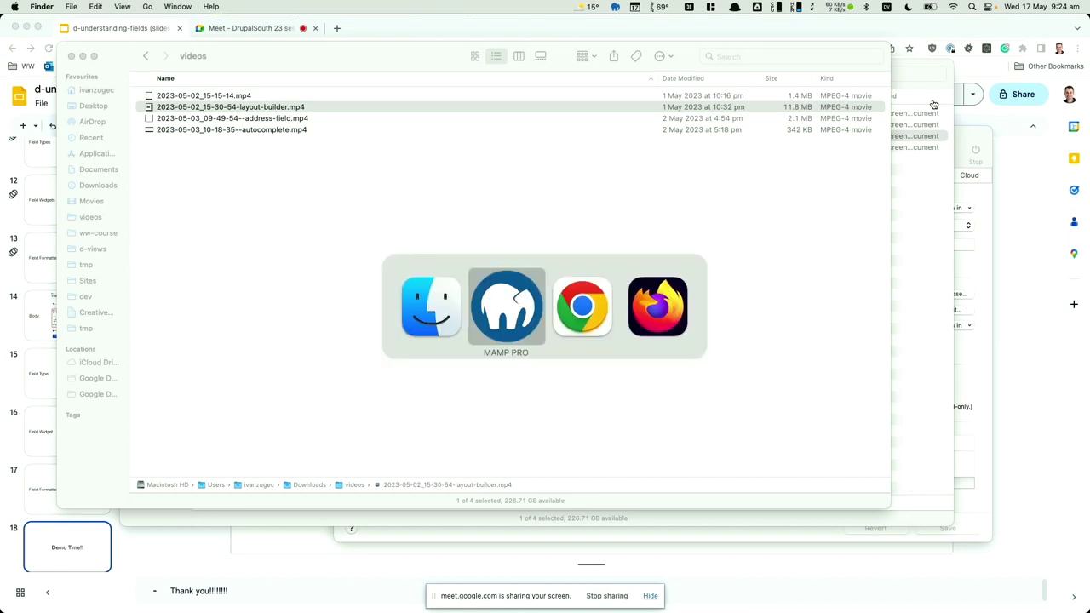
key("super+Tab")
key("super+Tab")
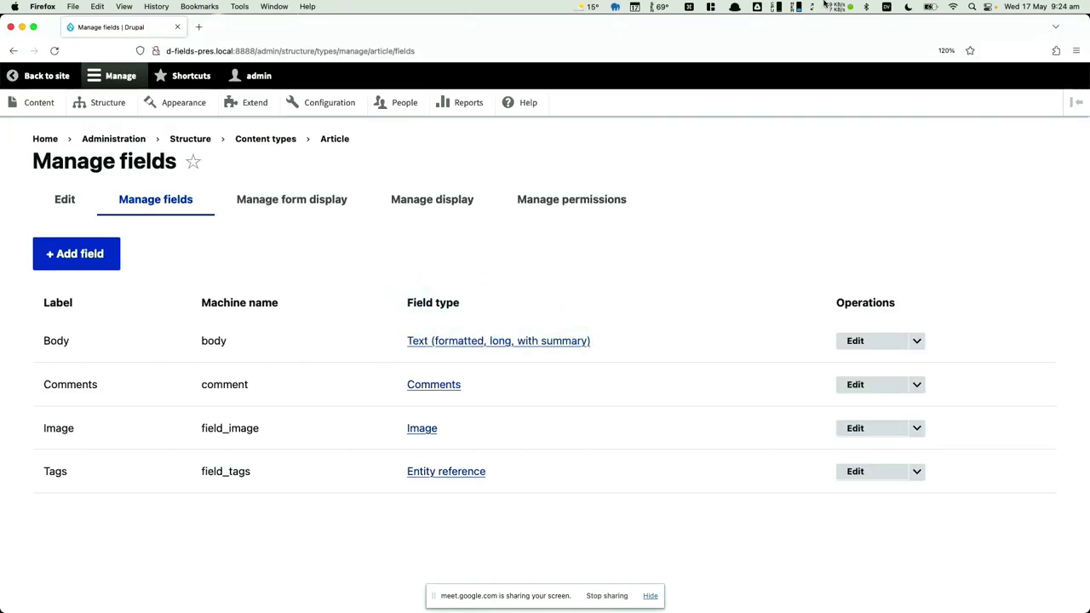
- Go back to the Drupal site and open the Structure administration page
left_click(66, 76)
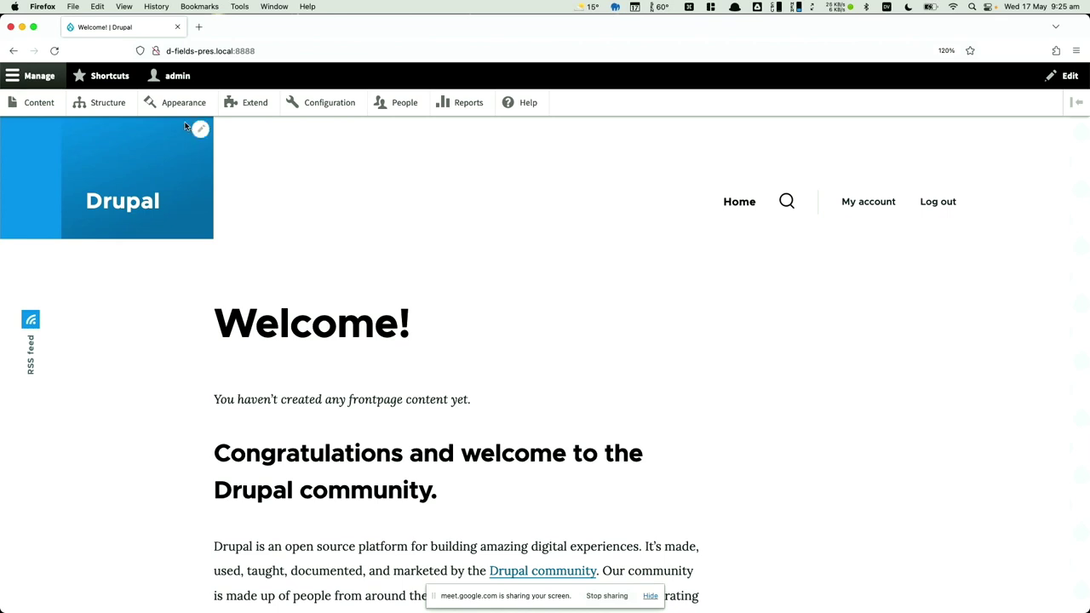
double_click(97, 119)
left_click(95, 110)
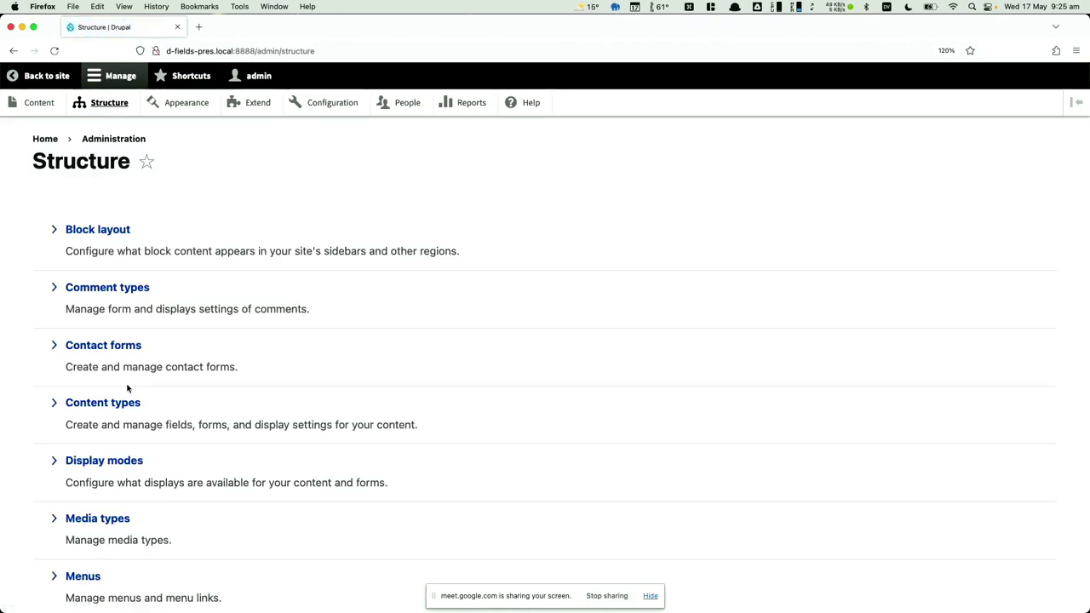
- Start a new content type named Product with the description 'Used for products.'
left_click(118, 404)
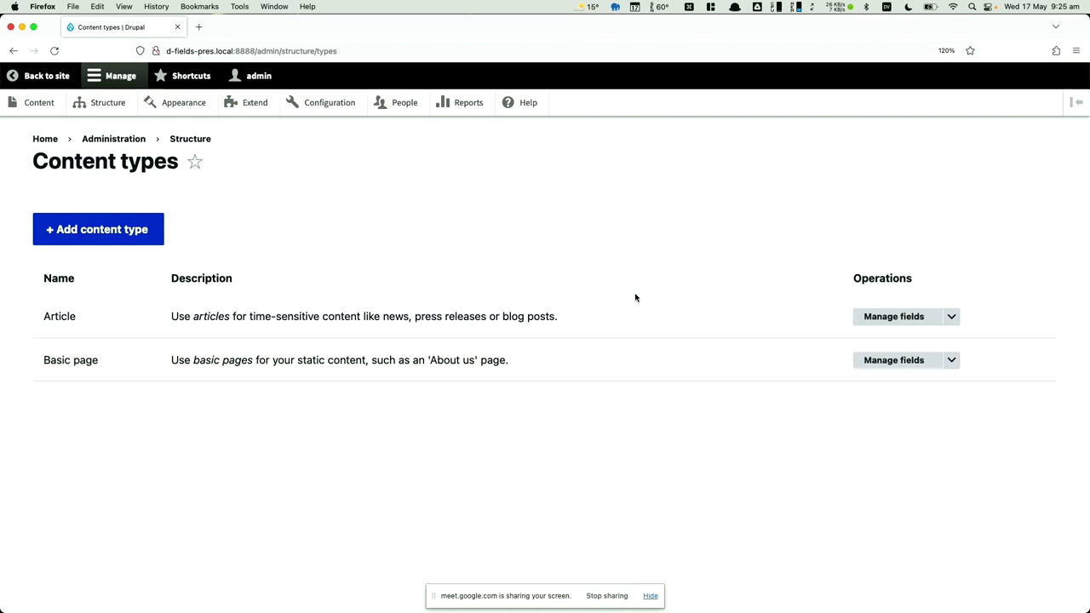
left_click(160, 218)
left_click(122, 283)
type("Product")
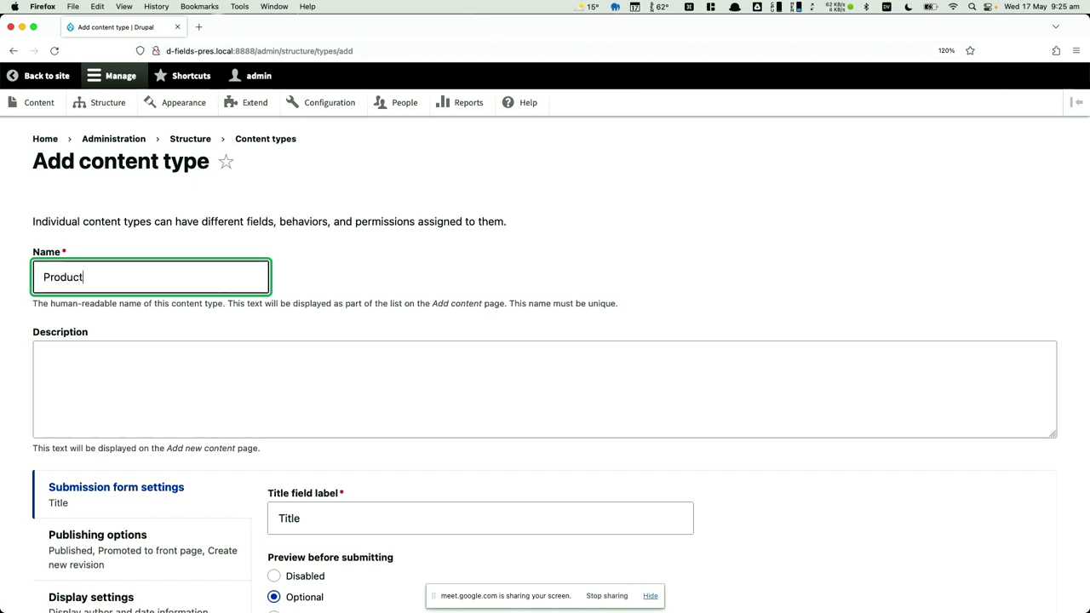
key("Tab")
key("Tab")
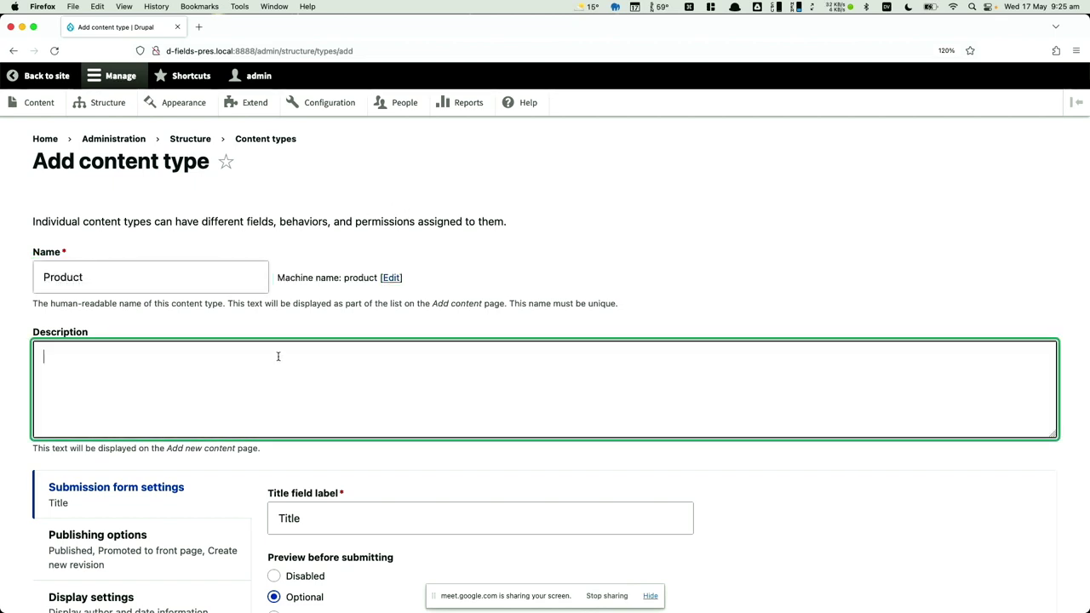
type("Used for products.")
- Remove Main navigation from Product's available menus and save the content type
scroll(252, 420, "down", 5)
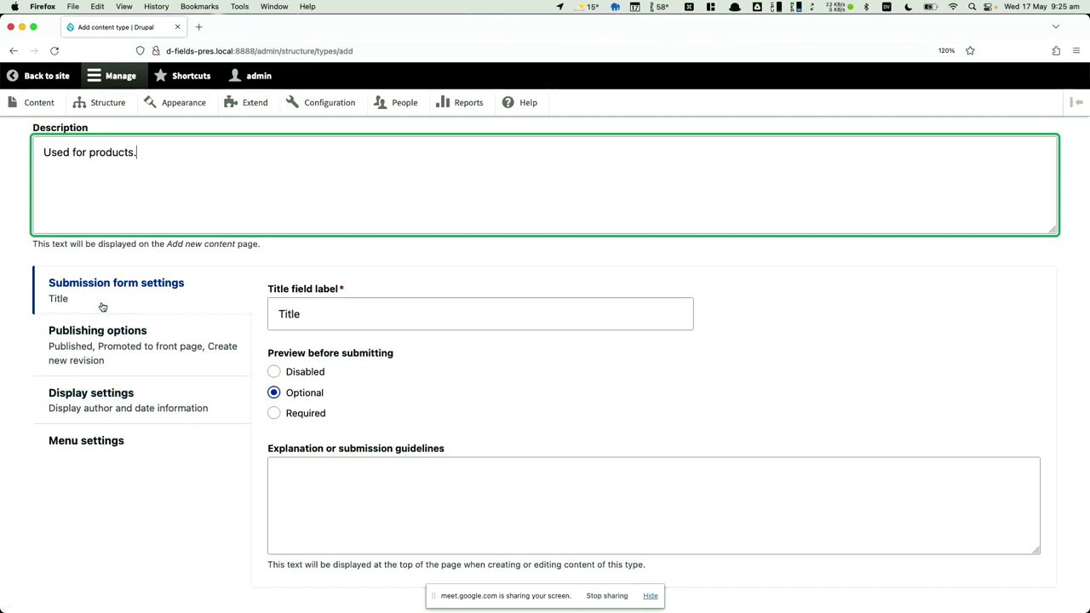
left_click(96, 328)
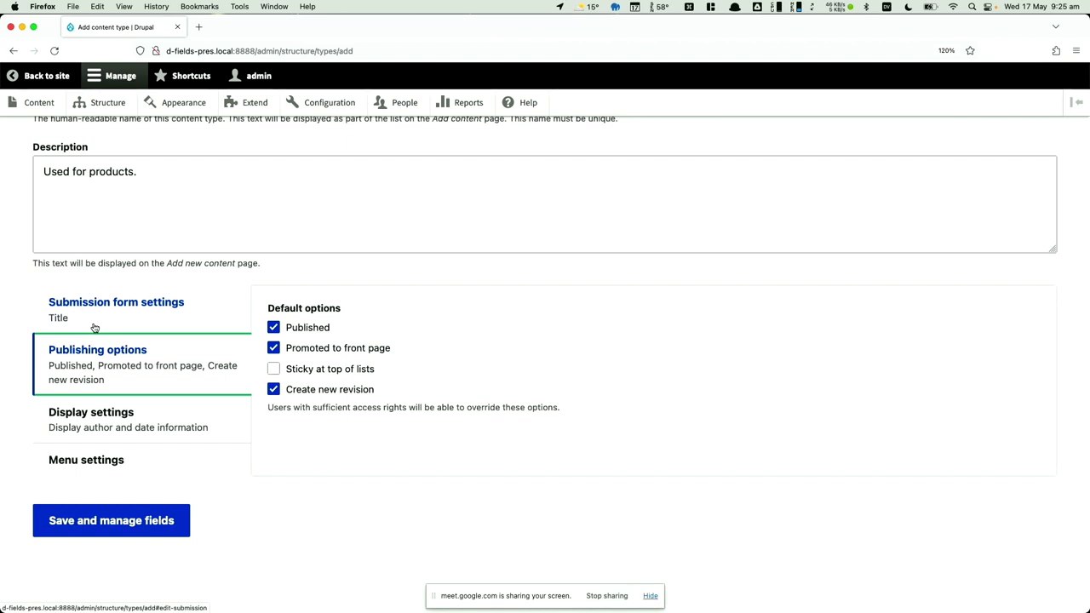
left_click(83, 417)
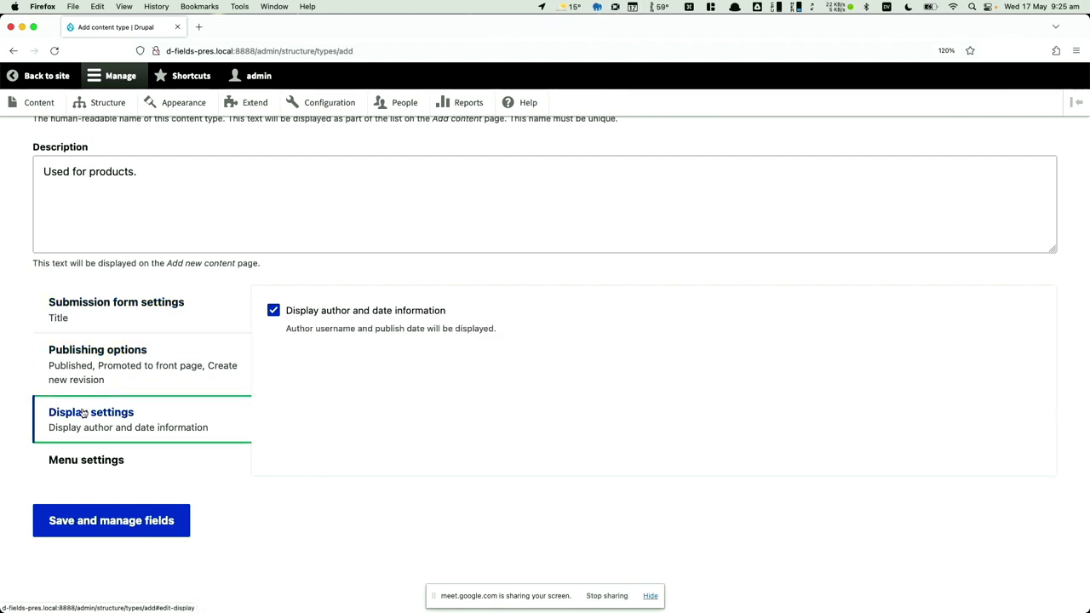
left_click(74, 460)
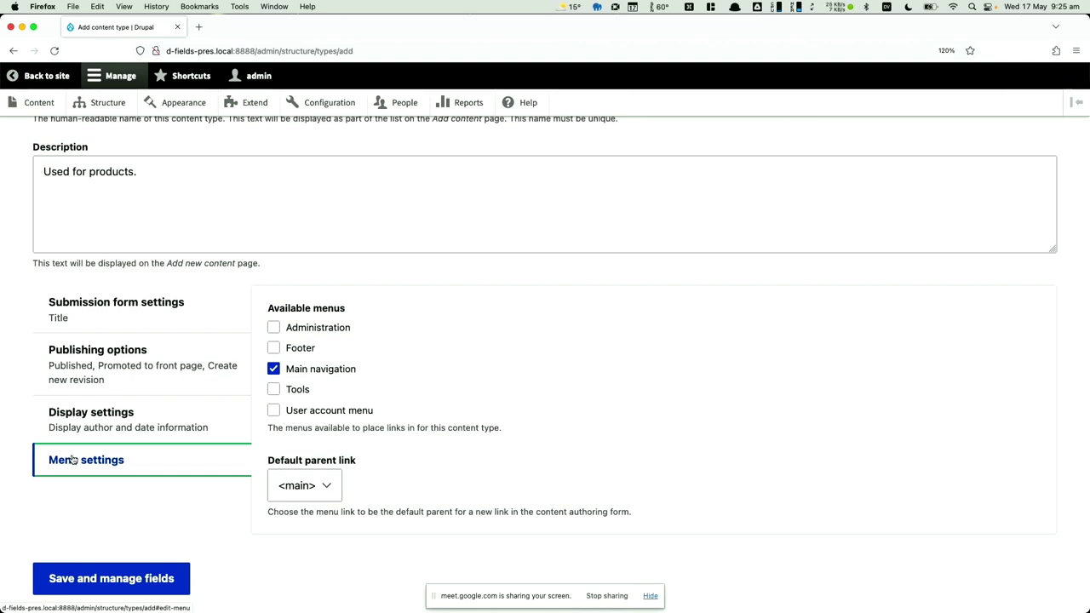
left_click(328, 372)
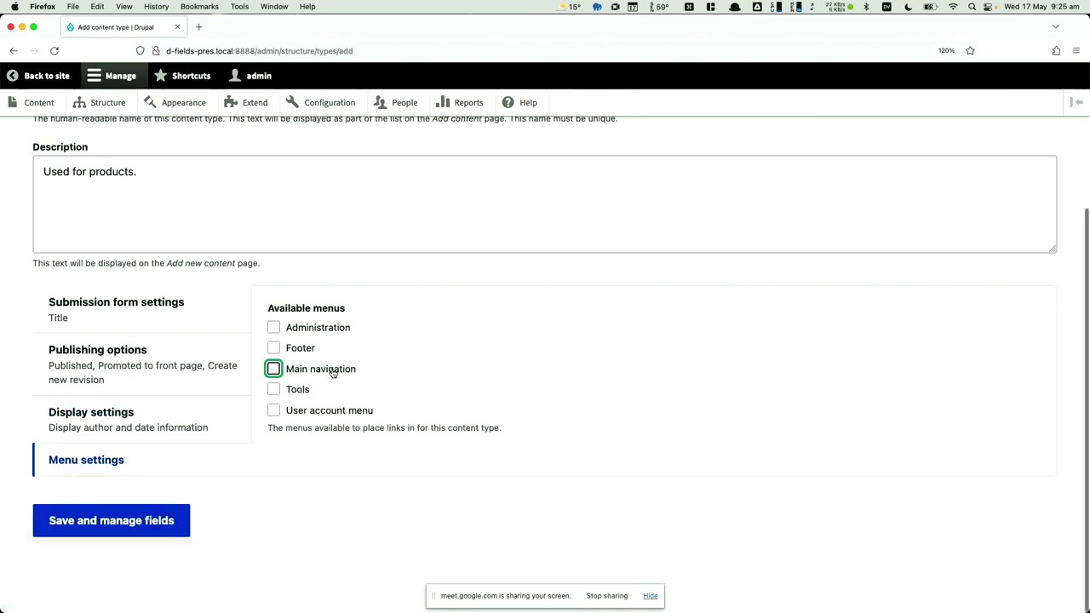
left_click(136, 519)
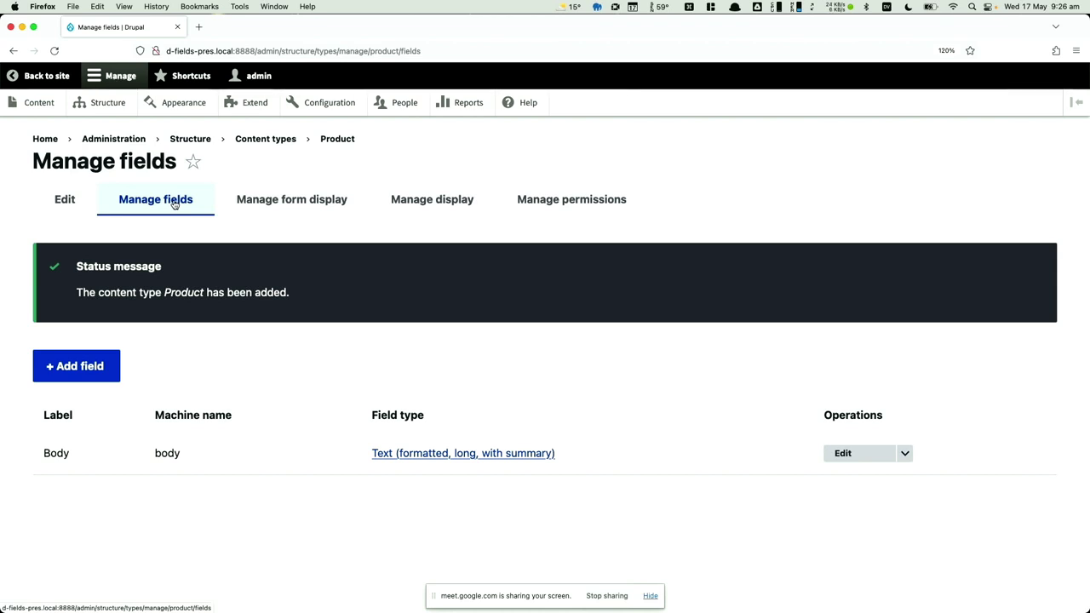
left_click(174, 202)
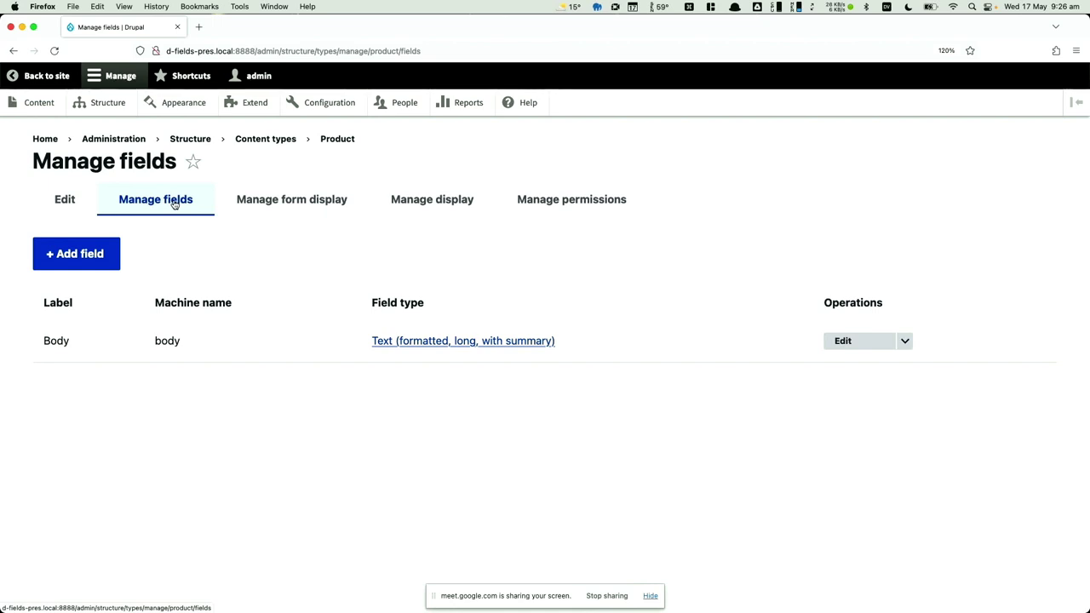
left_click(175, 203)
left_click(286, 212)
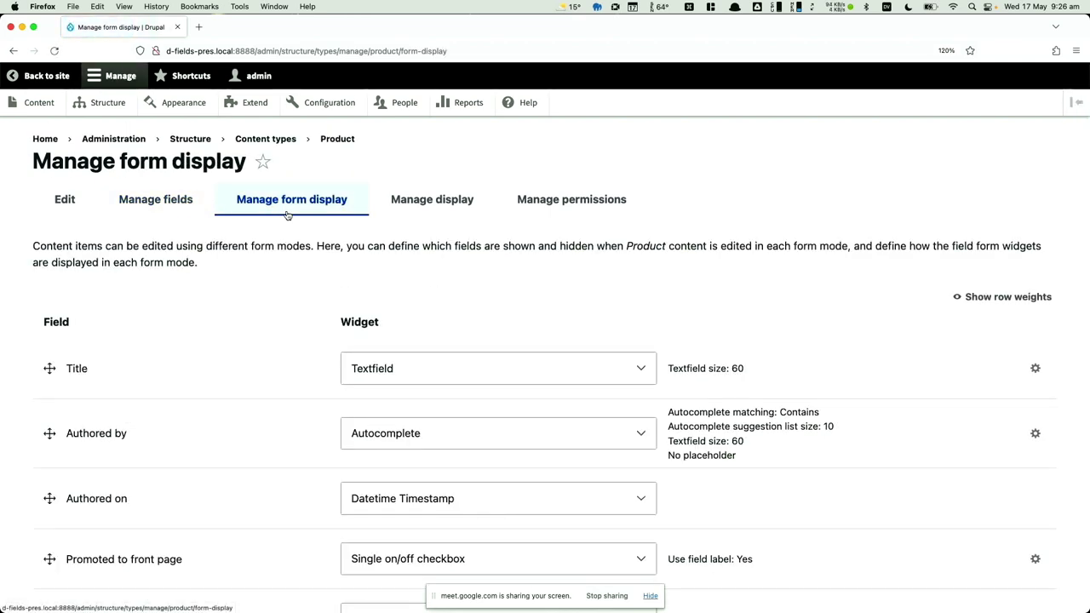
left_click(401, 212)
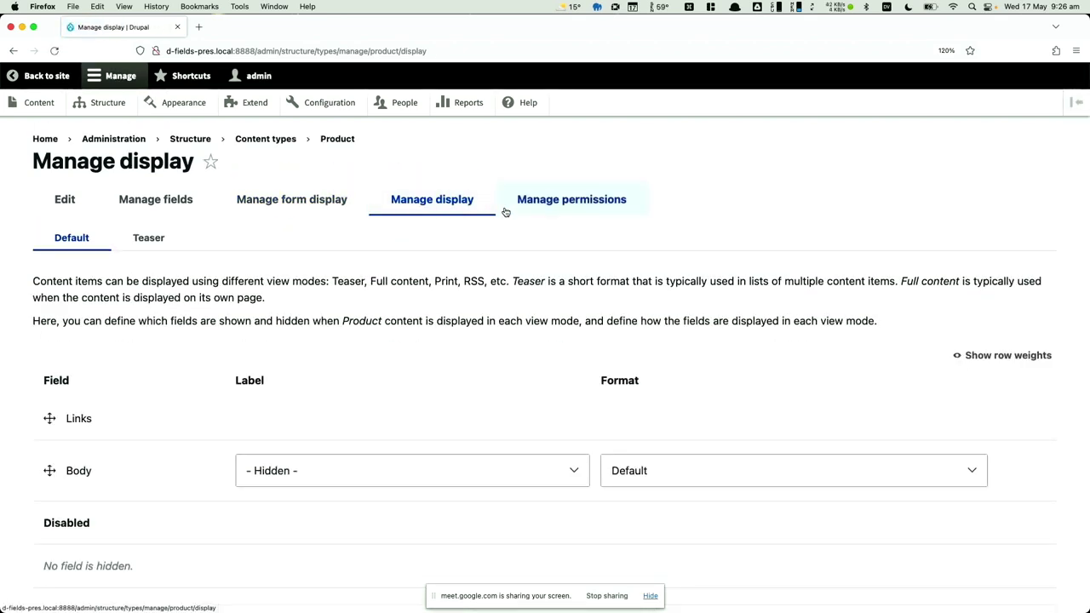
left_click(538, 205)
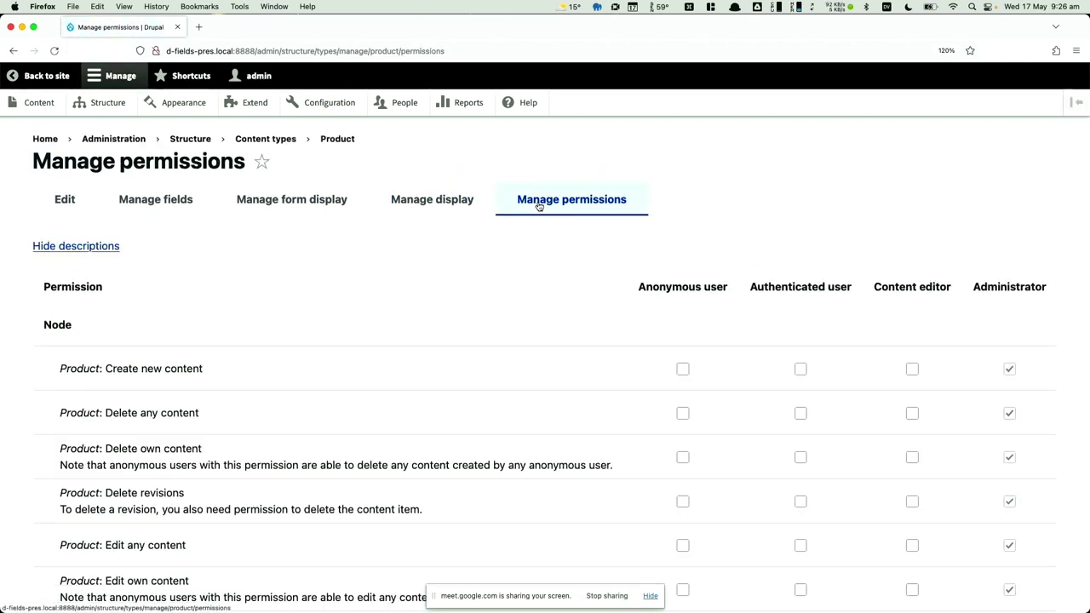
scroll(525, 240, "down", 1)
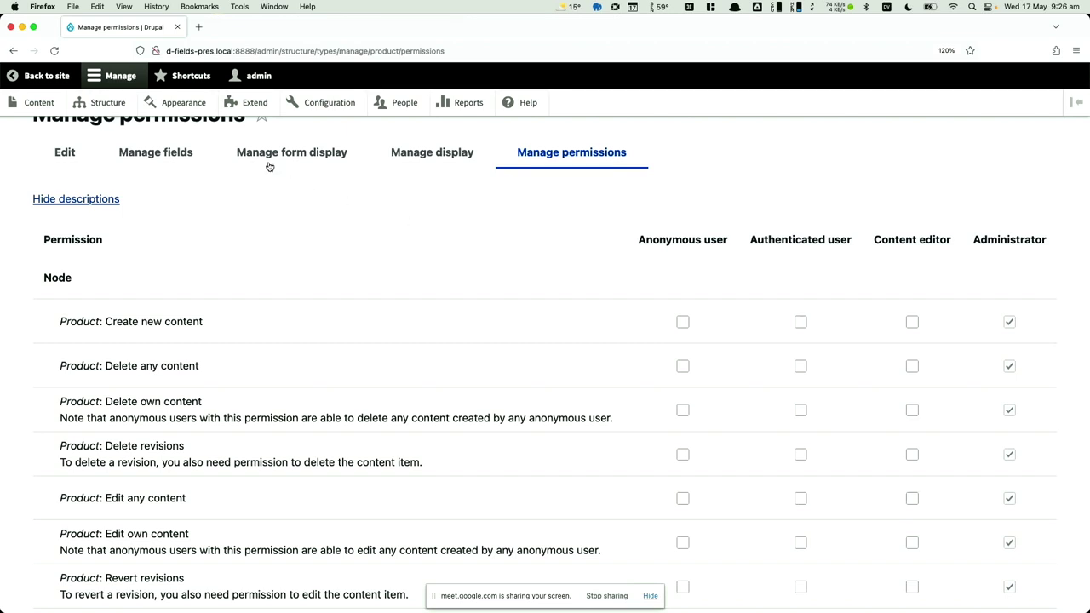
left_click(178, 157)
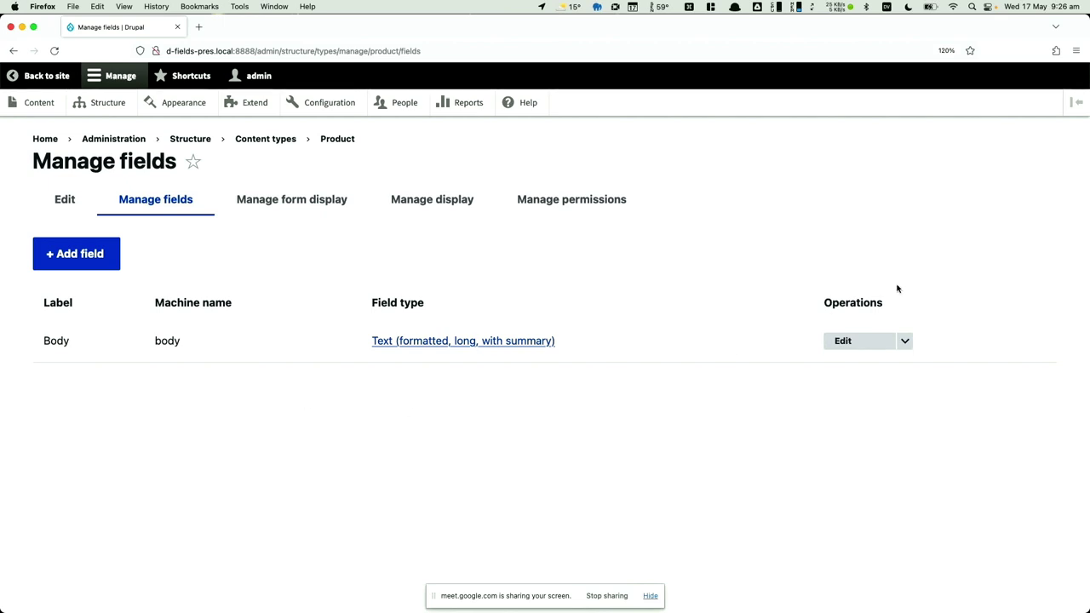
- Add a Number (float) field labelled Price to Product
left_click(905, 346)
left_click(65, 248)
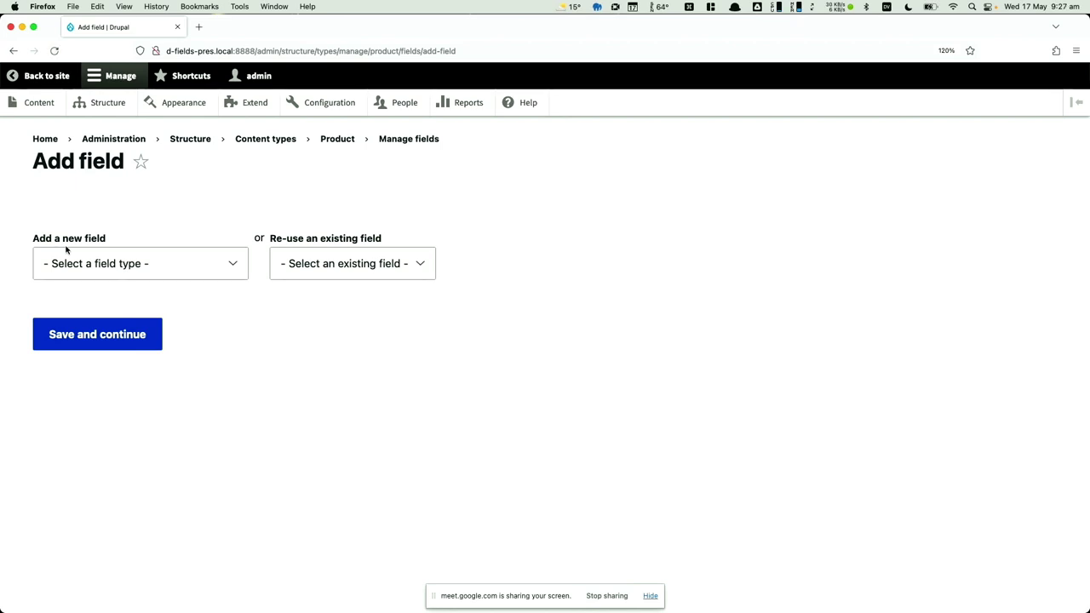
left_click(64, 257)
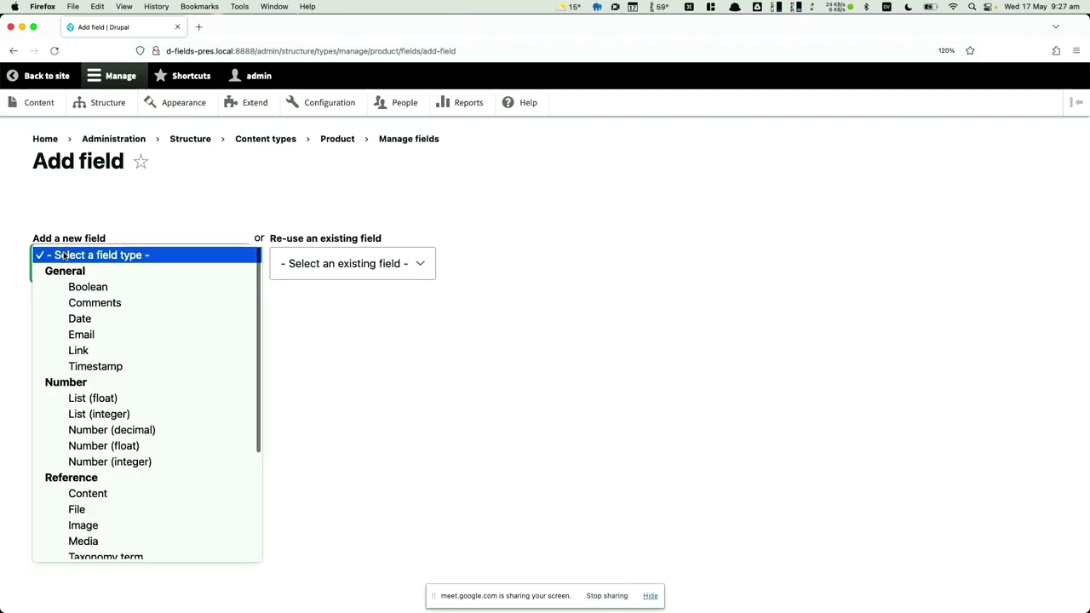
scroll(64, 255, "down", 3)
scroll(102, 281, "up", 1)
left_click(125, 366)
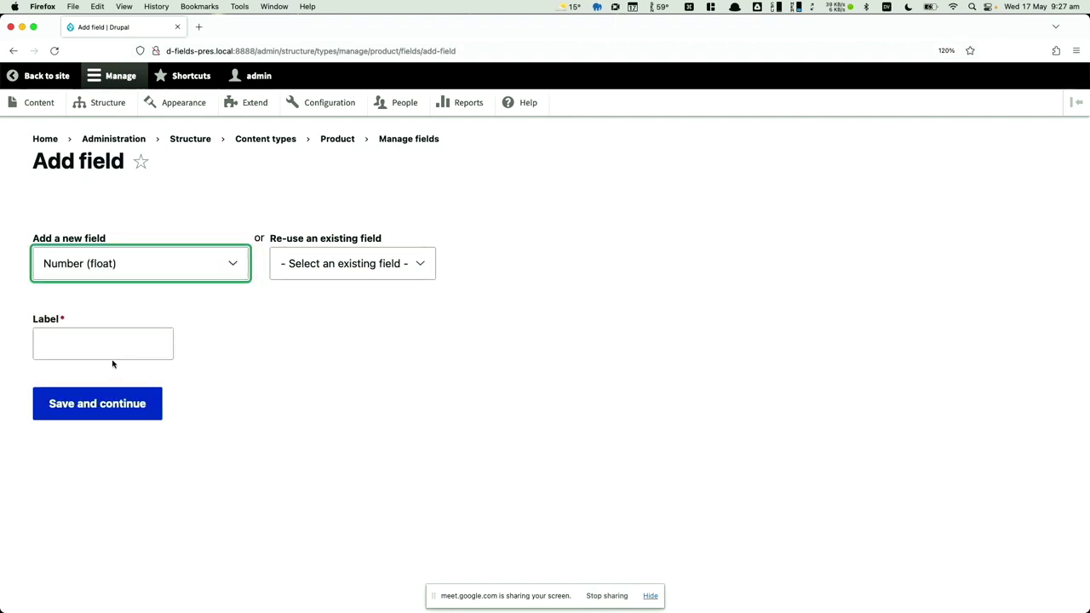
left_click(105, 354)
type("Price")
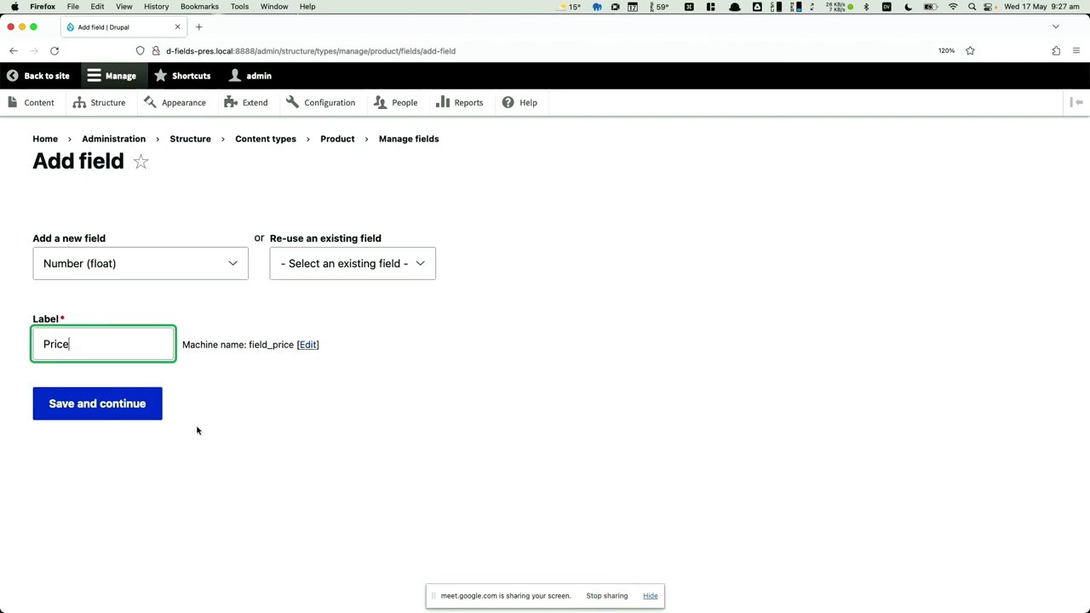
left_click(104, 417)
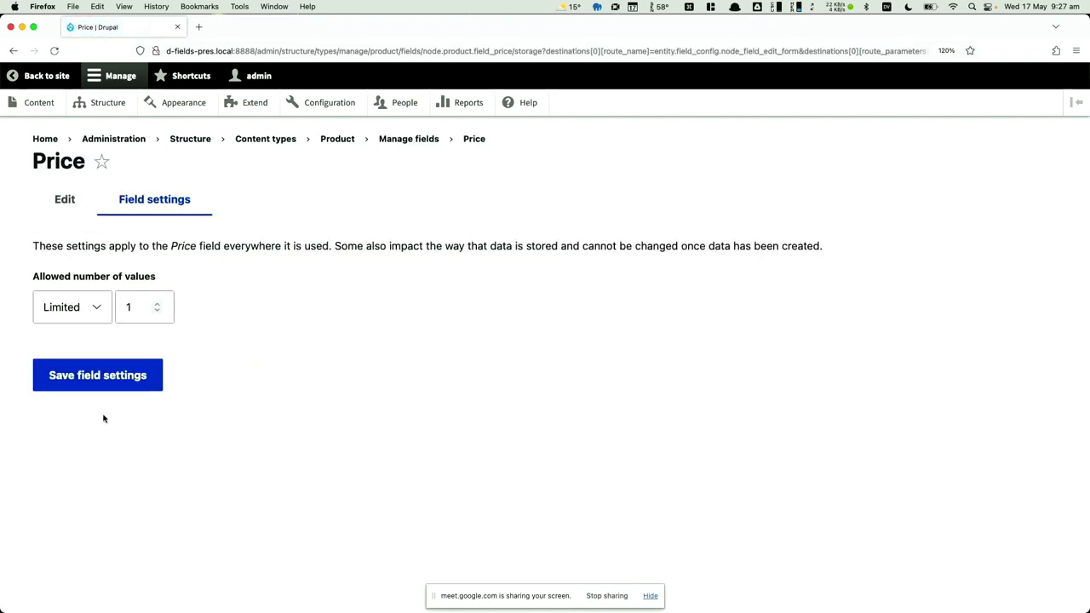
- Make Price required with prefix $ and suffix NZD, and save its settings
left_click(118, 378)
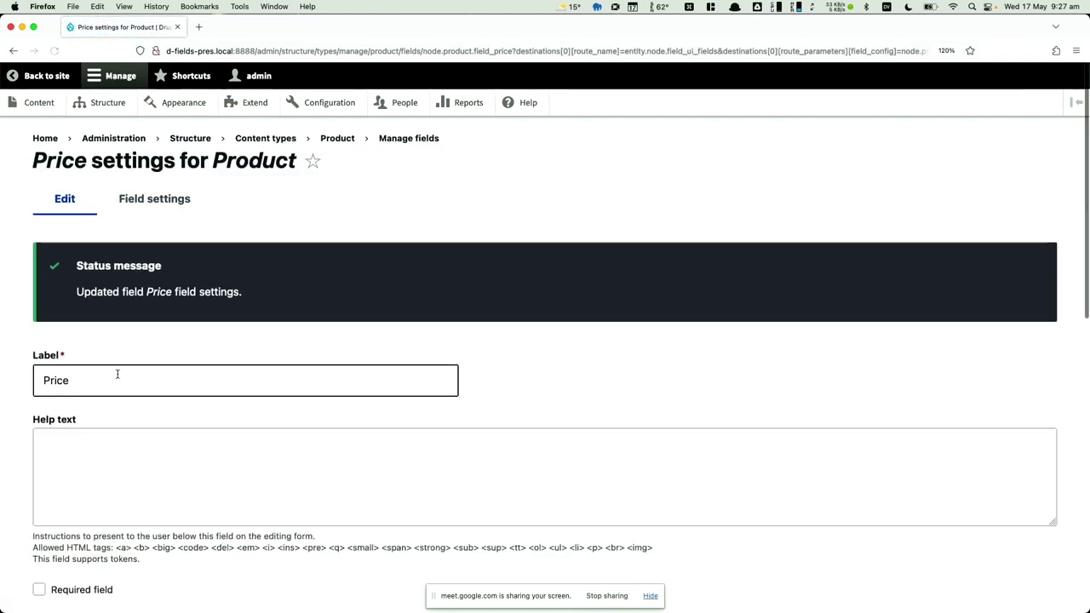
scroll(117, 372, "down", 3)
left_click(95, 448)
scroll(94, 445, "down", 5)
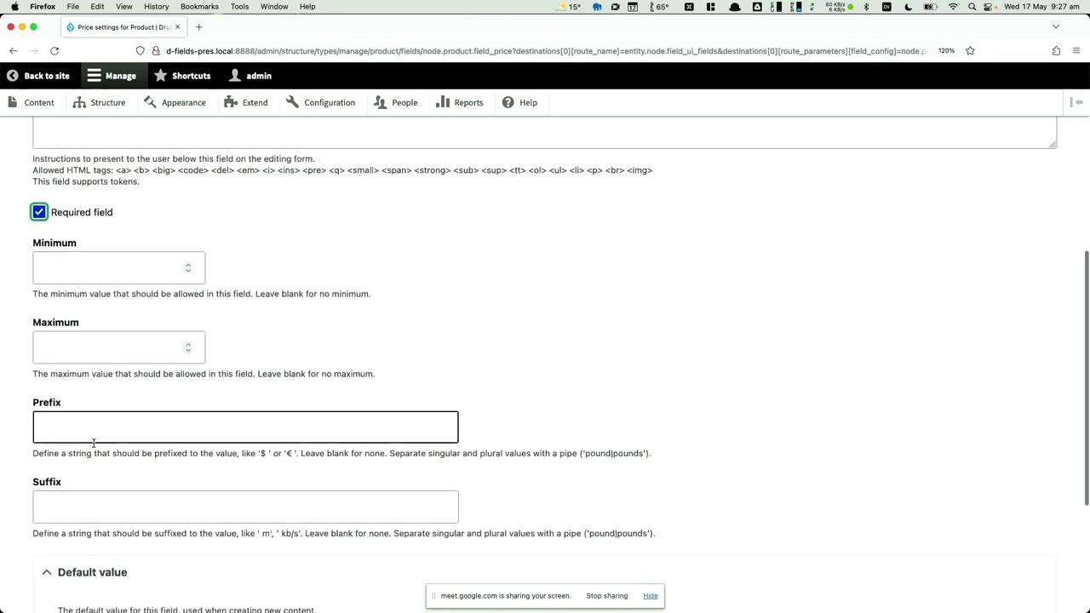
left_click(113, 386)
type("$")
key("Tab")
type("NZD")
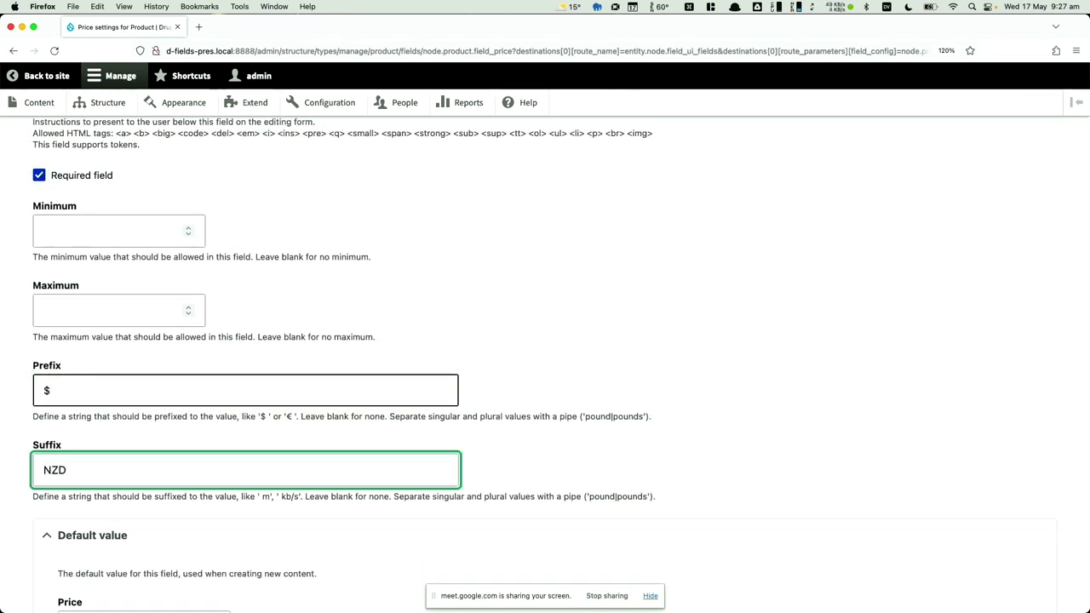
scroll(491, 422, "down", 3)
left_click(95, 528)
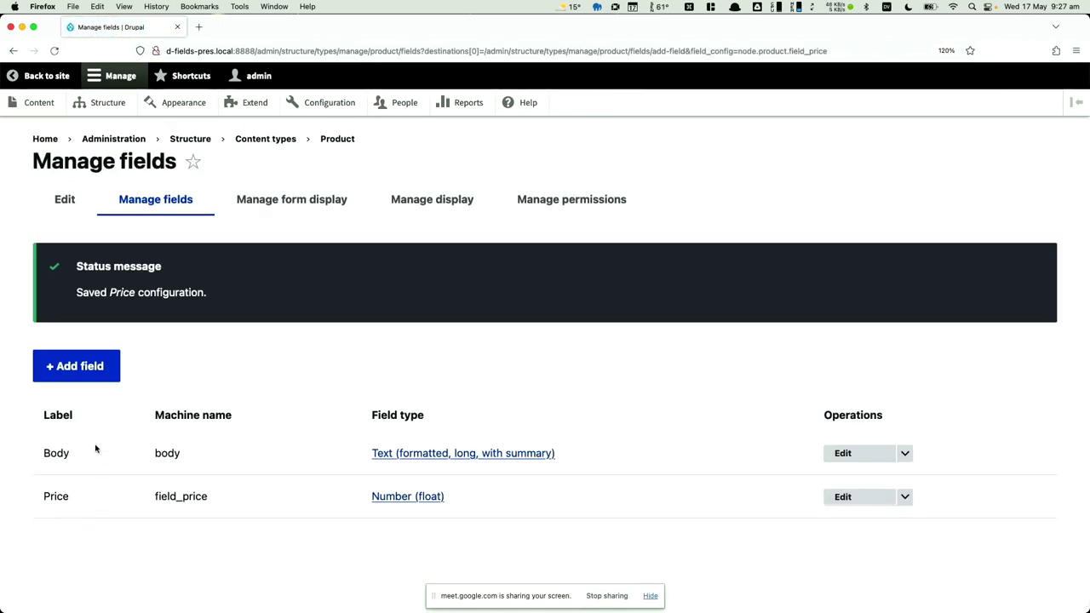
left_click(95, 372)
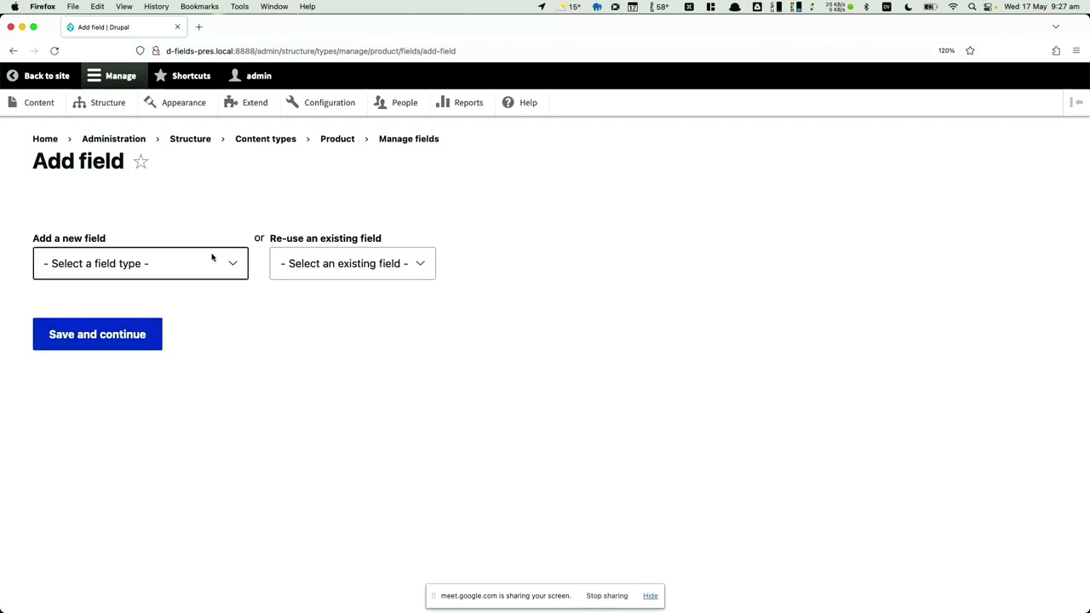
- Reuse field_tags on Product, limited to the Tags vocabulary with auto-created missing terms
left_click(358, 263)
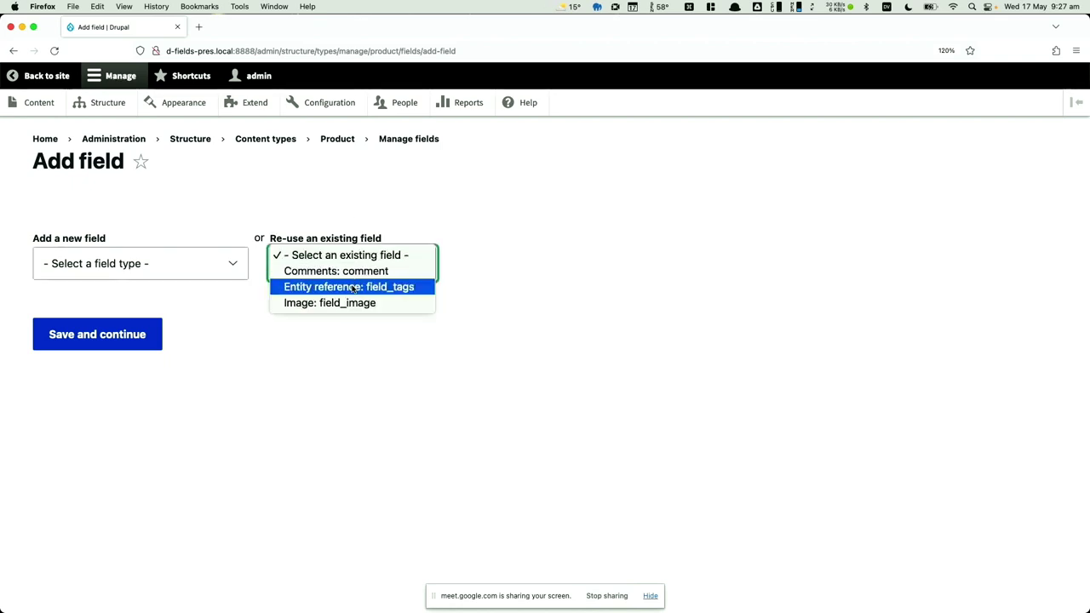
left_click(351, 287)
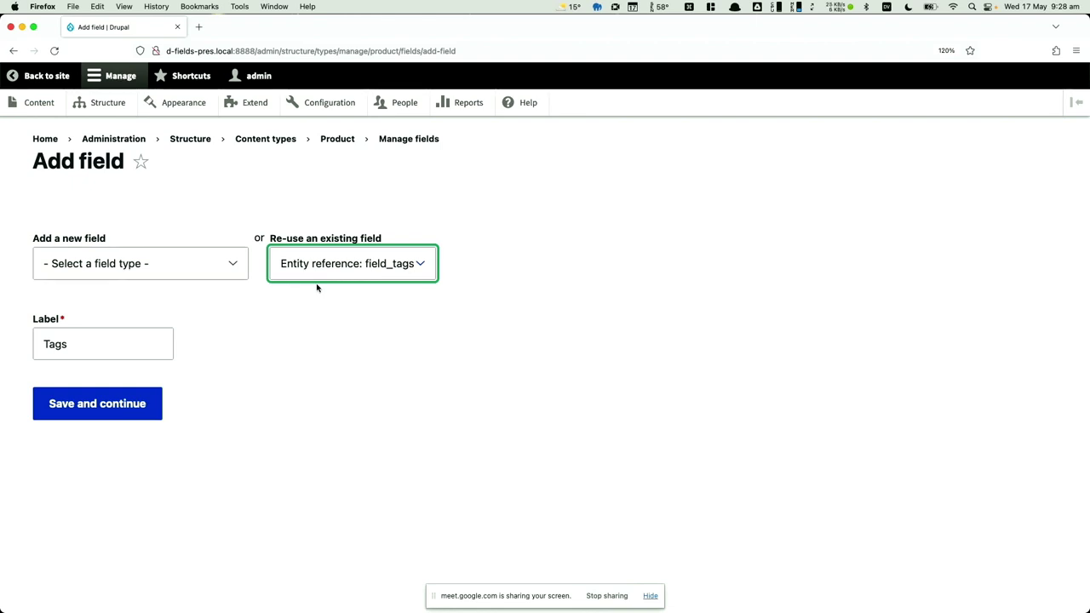
left_click(85, 414)
scroll(86, 414, "down", 5)
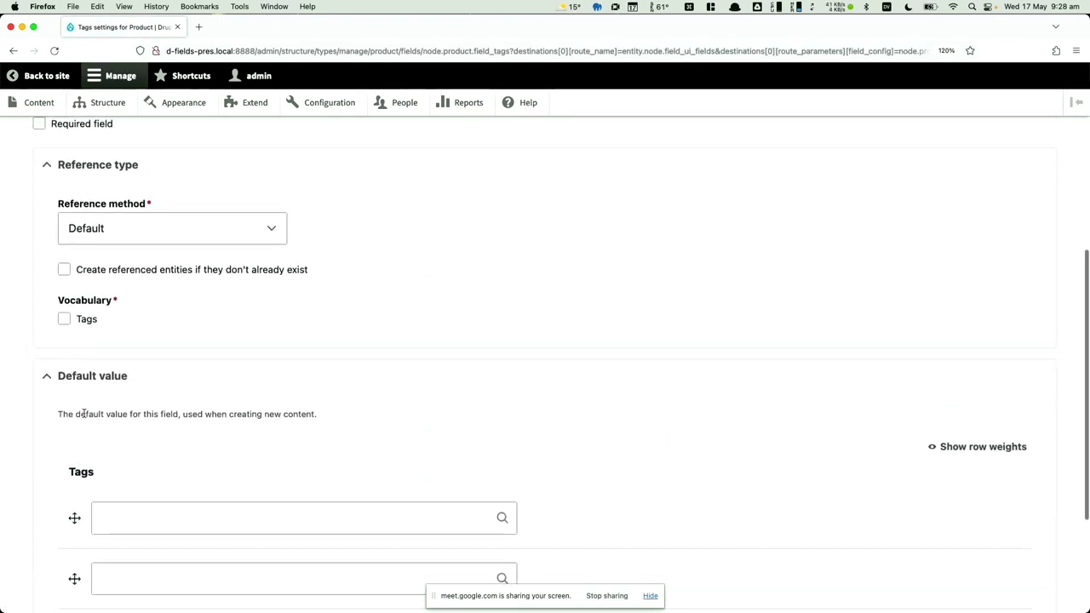
left_click(113, 270)
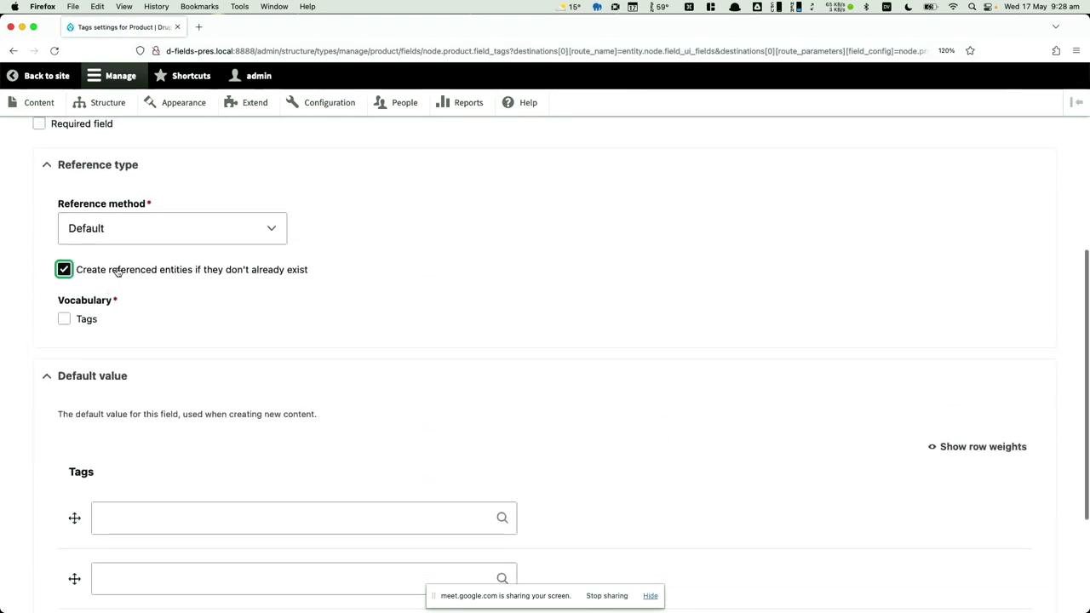
left_click(85, 327)
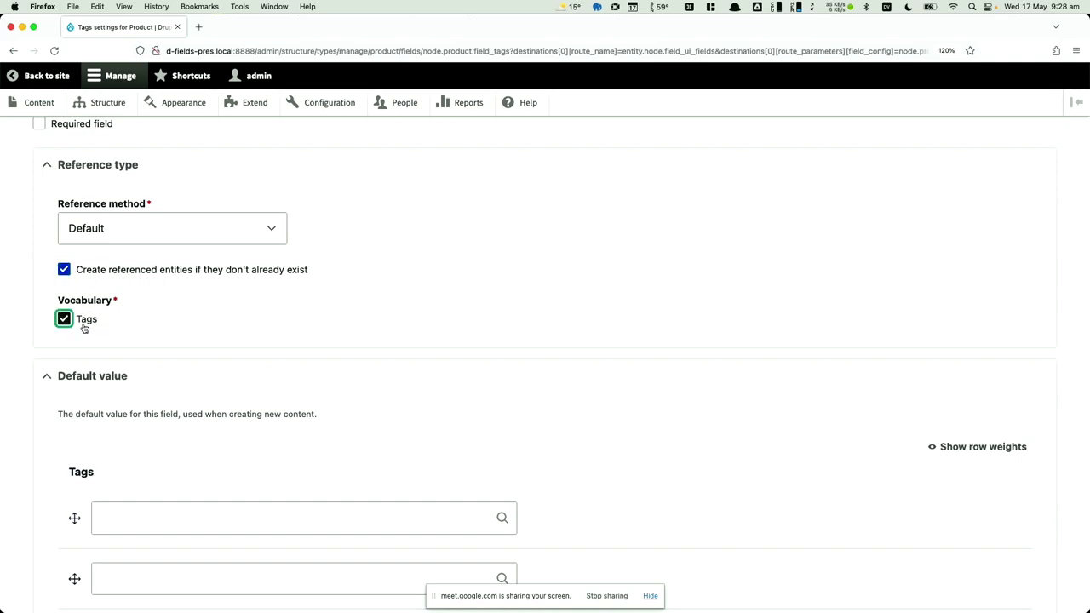
scroll(85, 327, "down", 5)
left_click(95, 517)
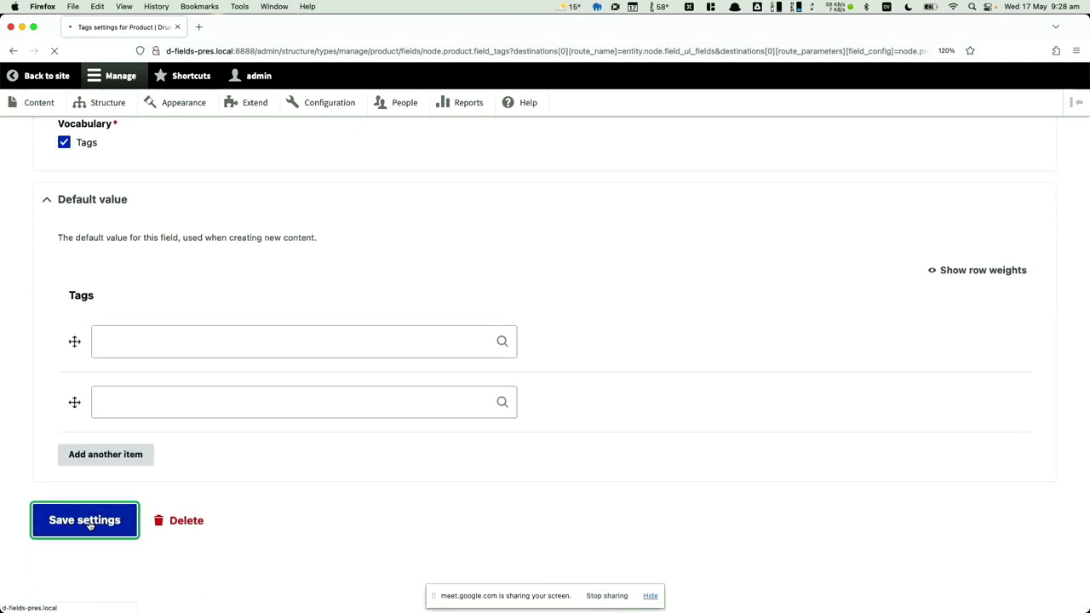
left_click(99, 380)
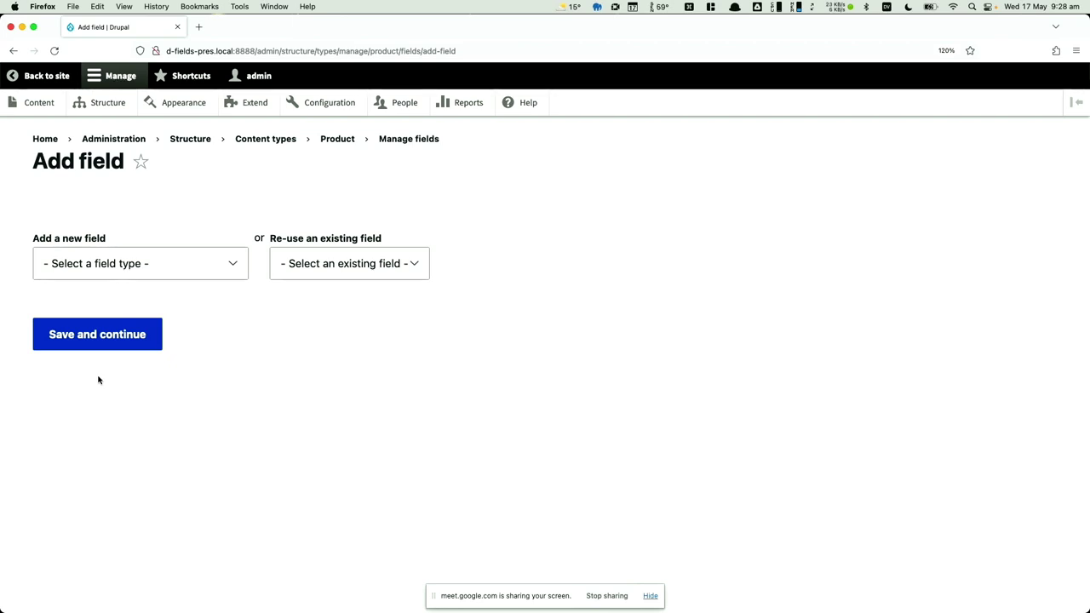
- Add a List (text) field labelled Category to Product
left_click(100, 259)
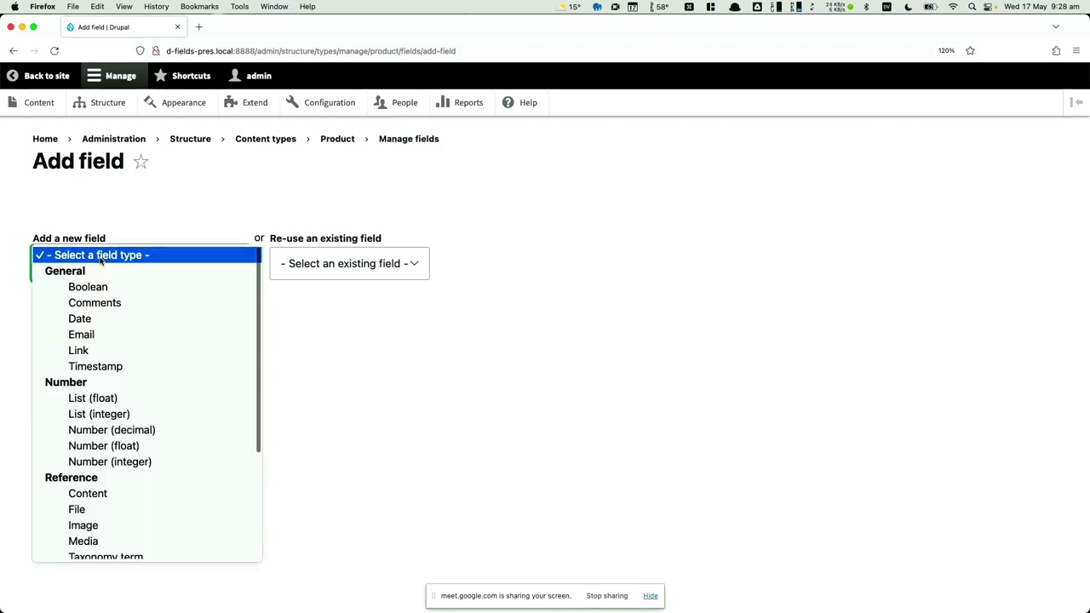
key("Escape")
left_click(111, 280)
scroll(99, 385, "down", 1)
scroll(100, 385, "down", 3)
left_click(102, 500)
left_click(78, 344)
type("Cta")
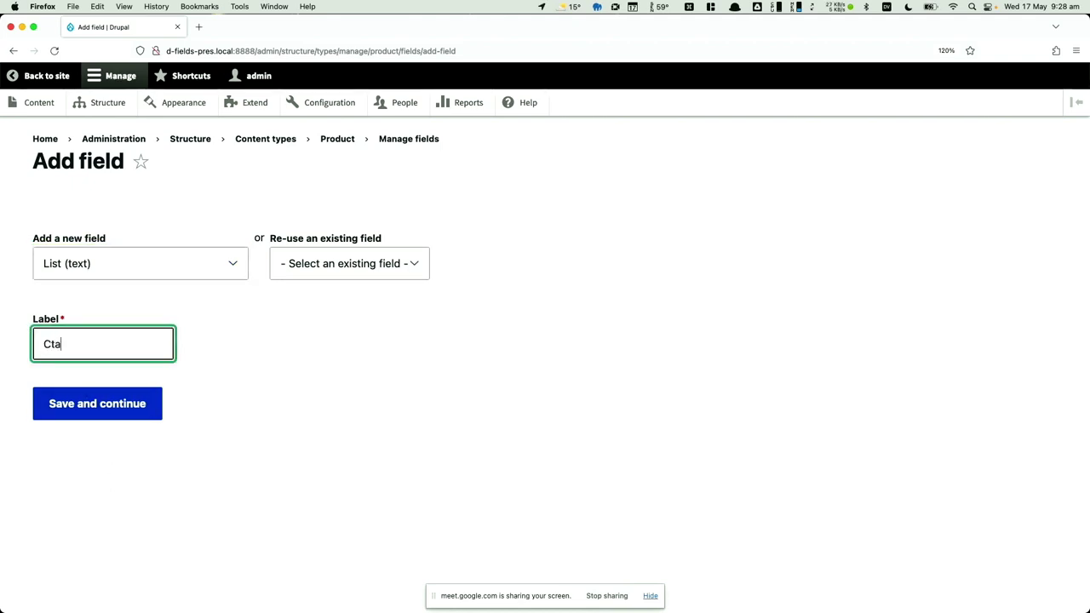
key("BackSpace")
type("ategory")
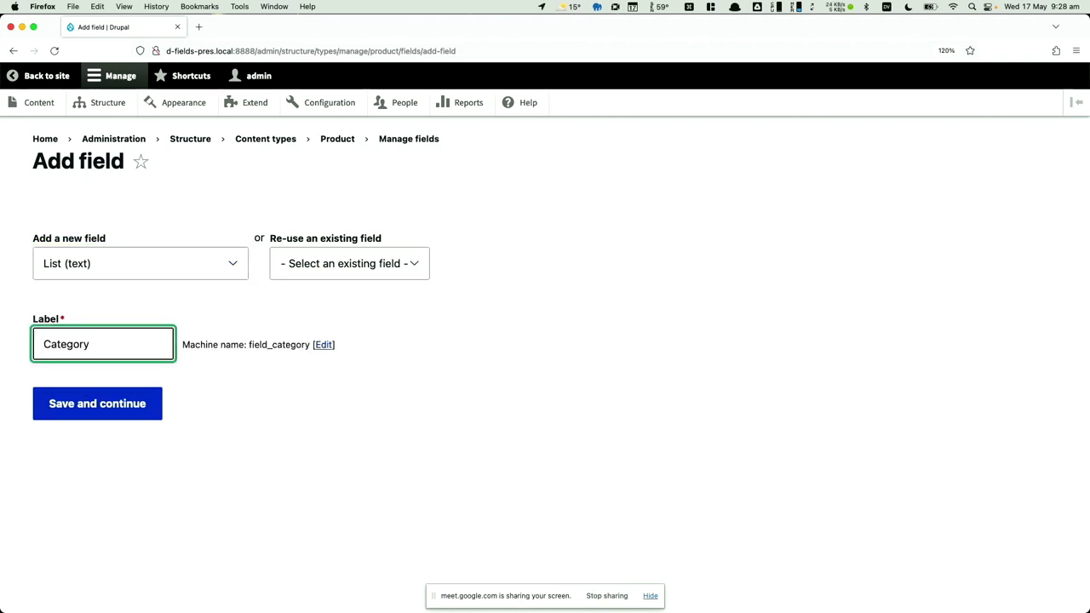
left_click(71, 417)
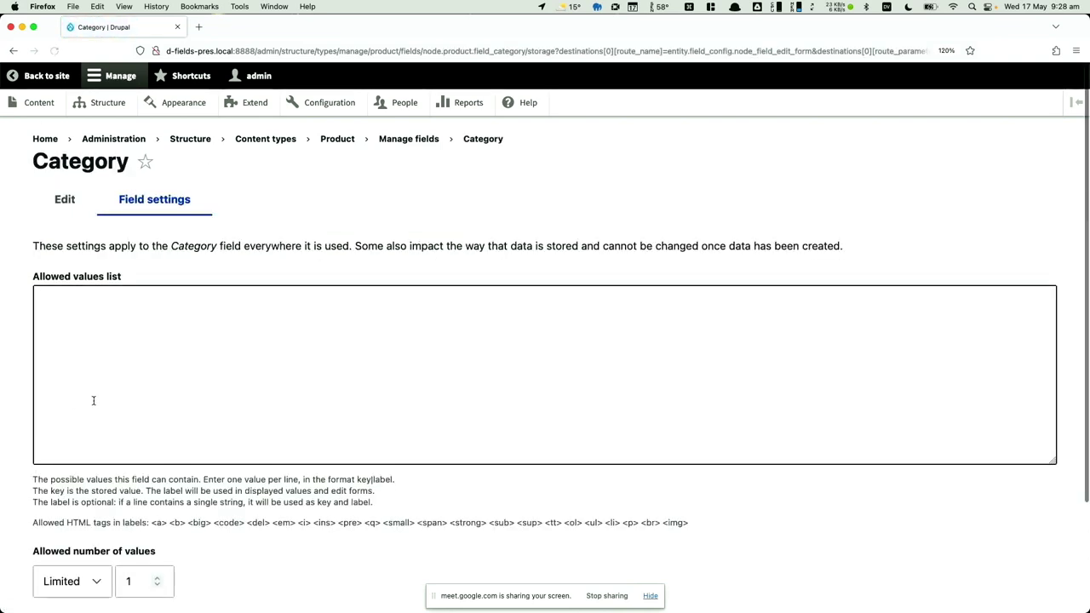
- Give Category allowed values drupal|Duupal, react|React, wordpress|WordPress and make it required
left_click(143, 368)
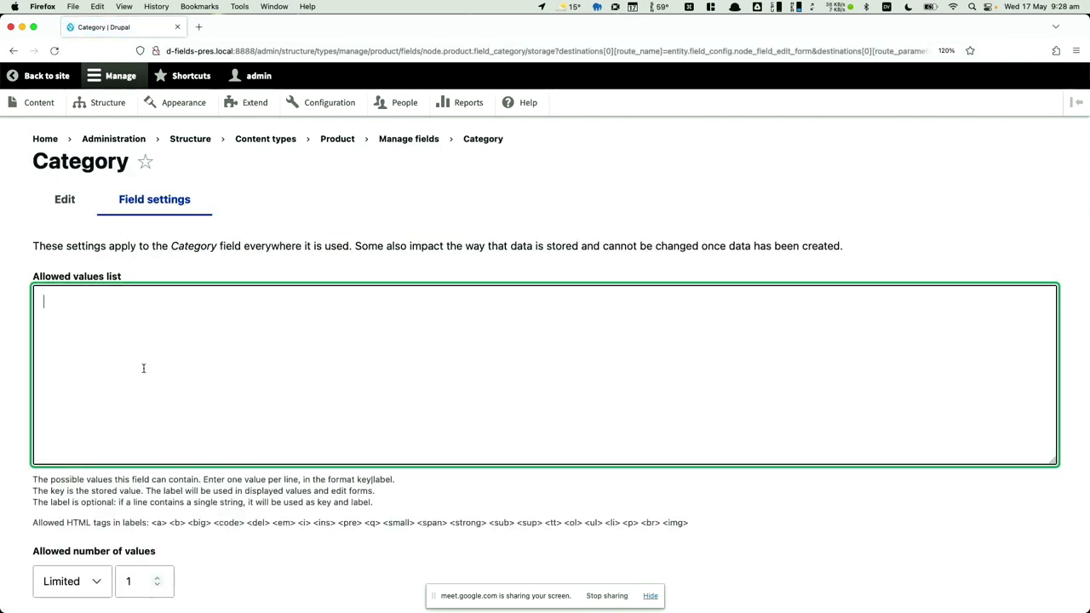
type("drupal")
type("|")
type("Du")
type("upal")
key("Return")
type("react|React")
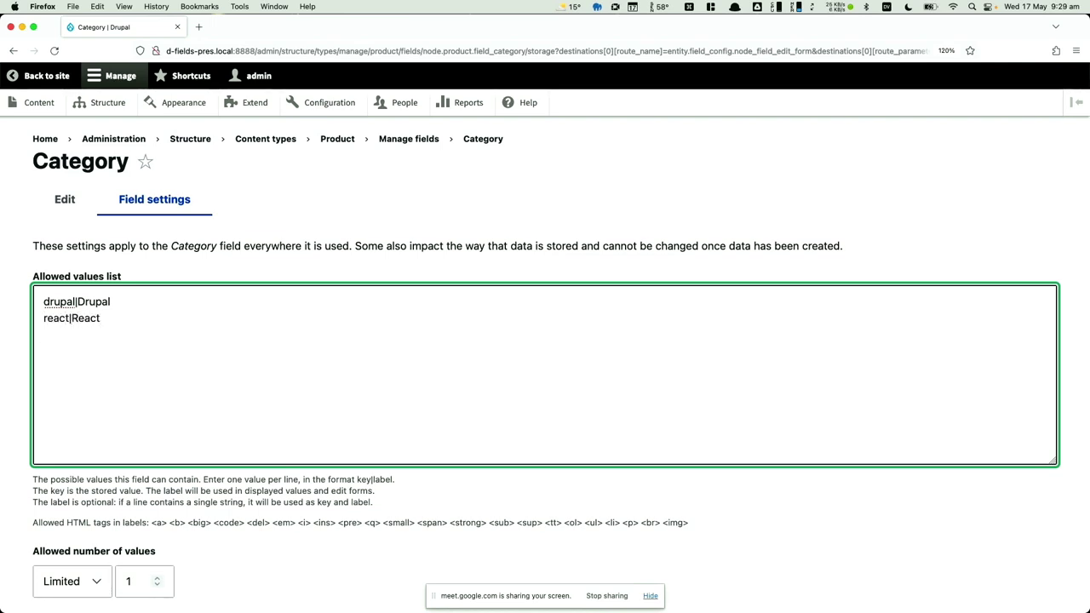
key("Return")
type("wordpress|WordPres")
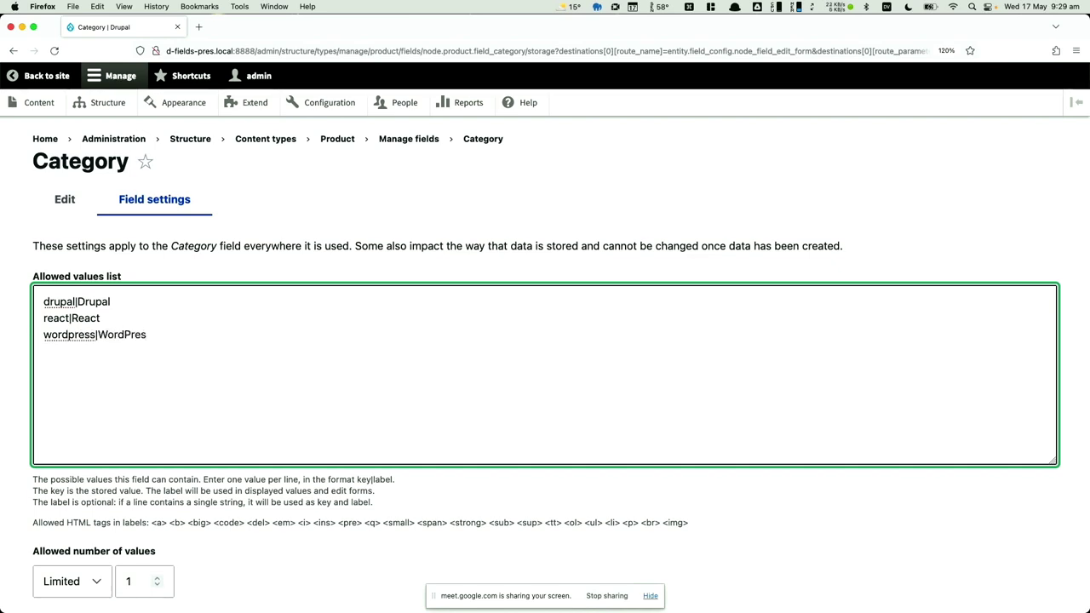
type("s")
scroll(40, 577, "down", 3)
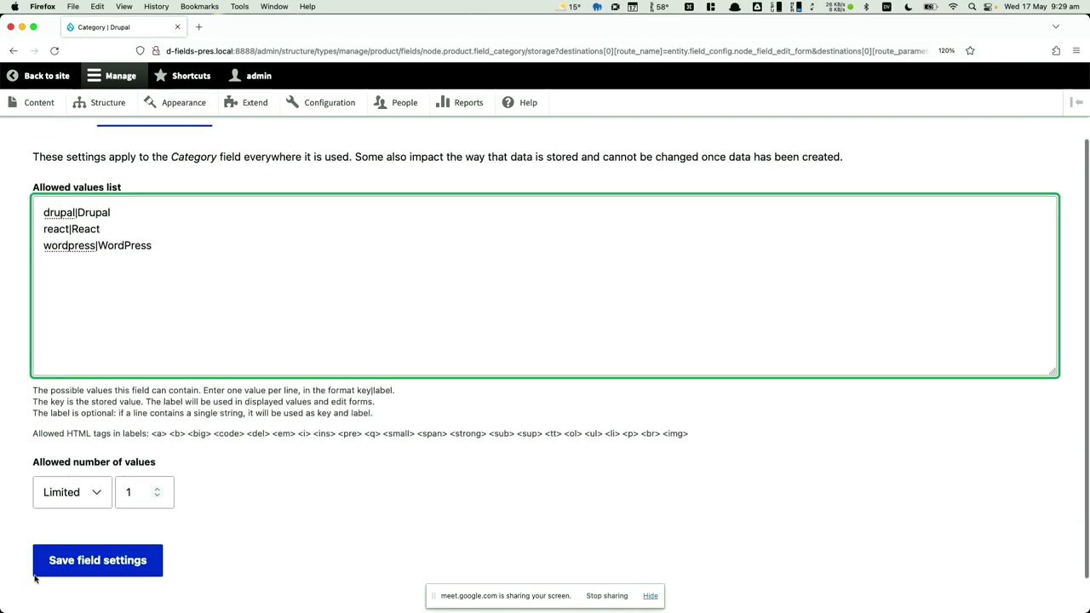
left_click(59, 571)
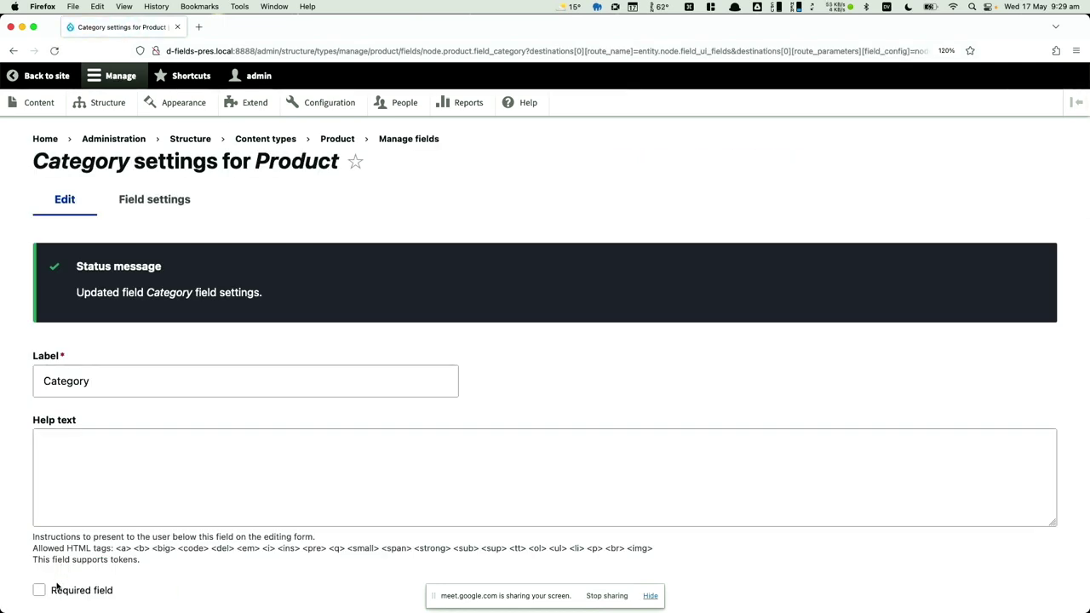
left_click(57, 588)
scroll(107, 474, "down", 5)
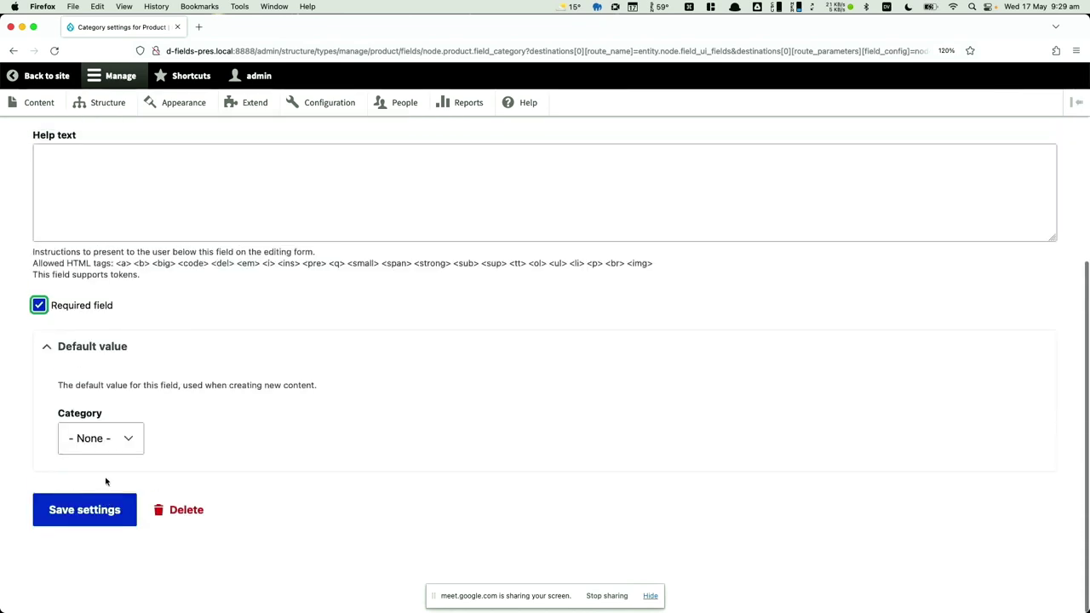
left_click(84, 521)
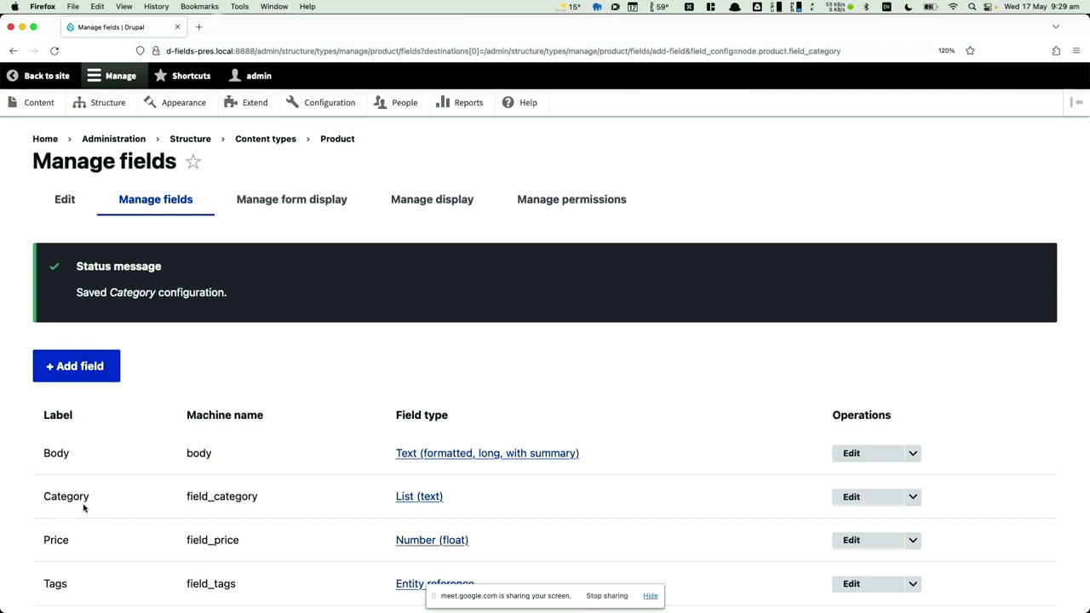
- Choose Media as the type for Product's next new field
left_click(83, 373)
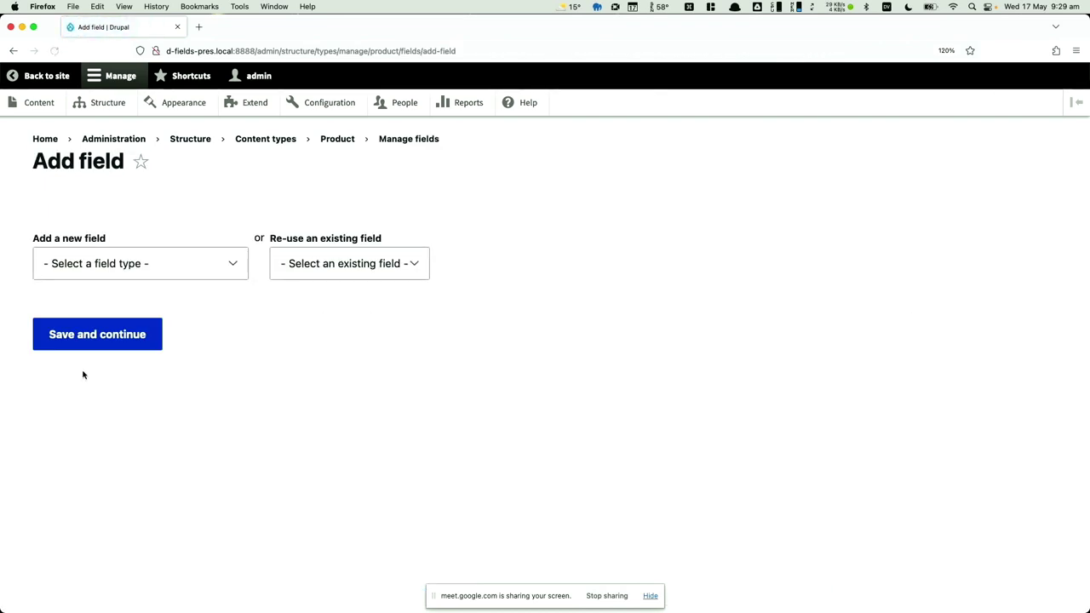
left_click(127, 279)
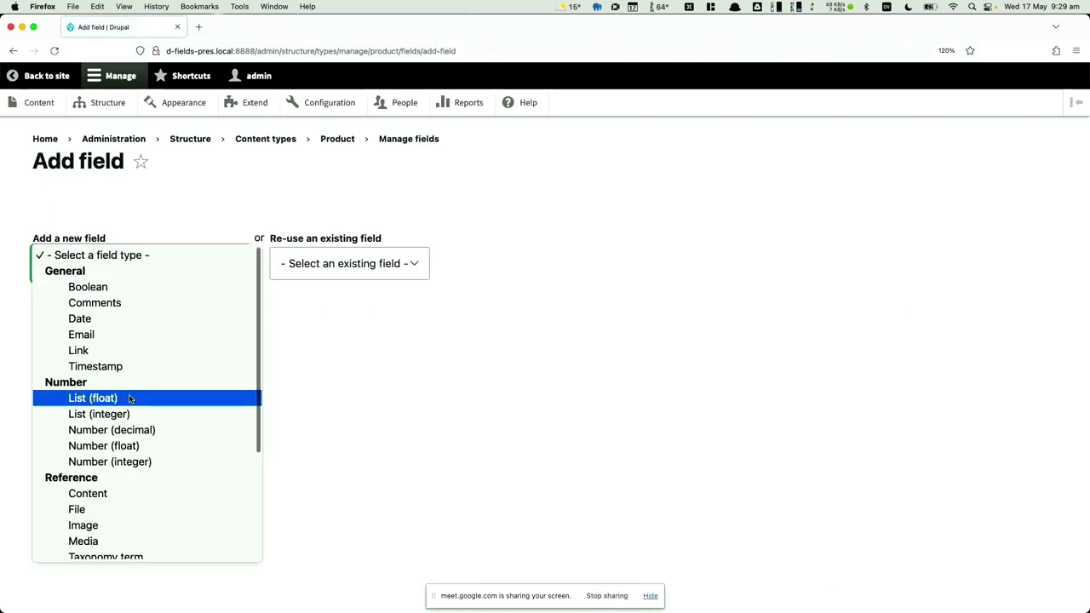
scroll(129, 397, "down", 5)
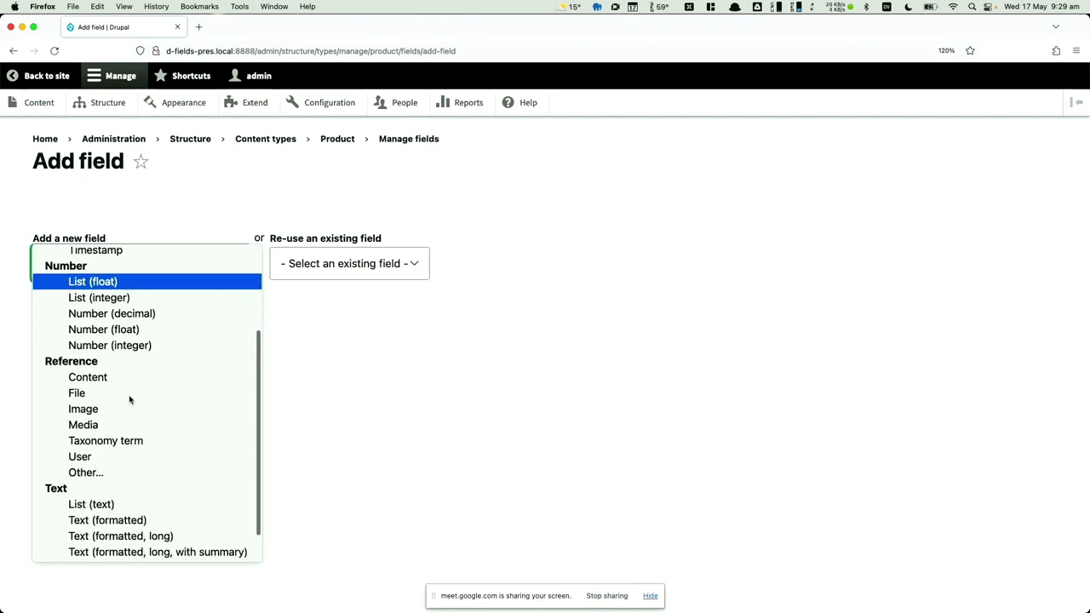
left_click(107, 424)
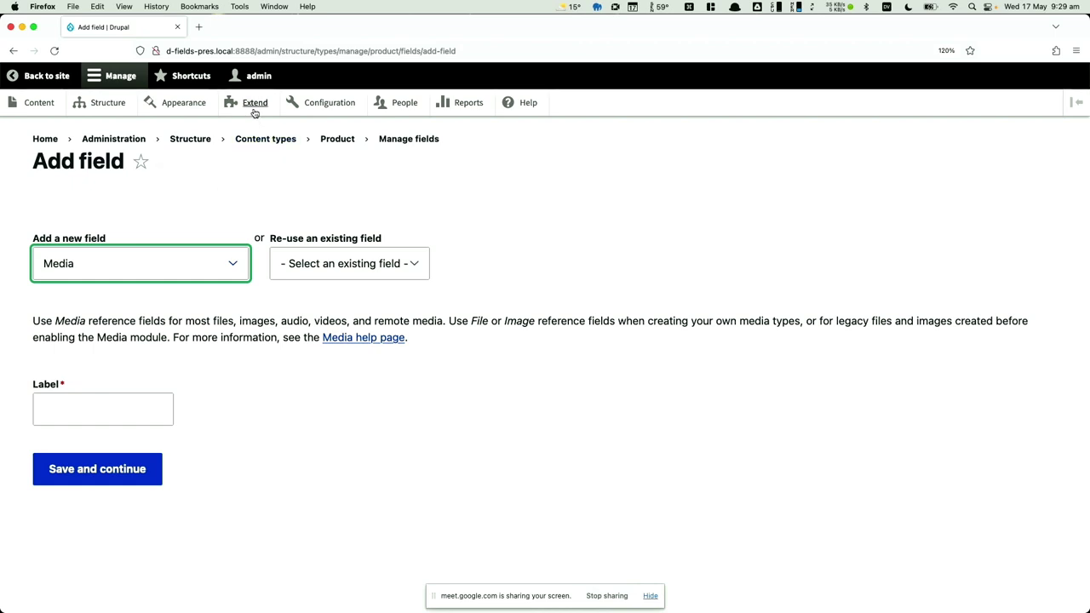
- Open Extend in a new tab and filter modules by 'media' to confirm they're enabled
left_click(253, 104, "super")
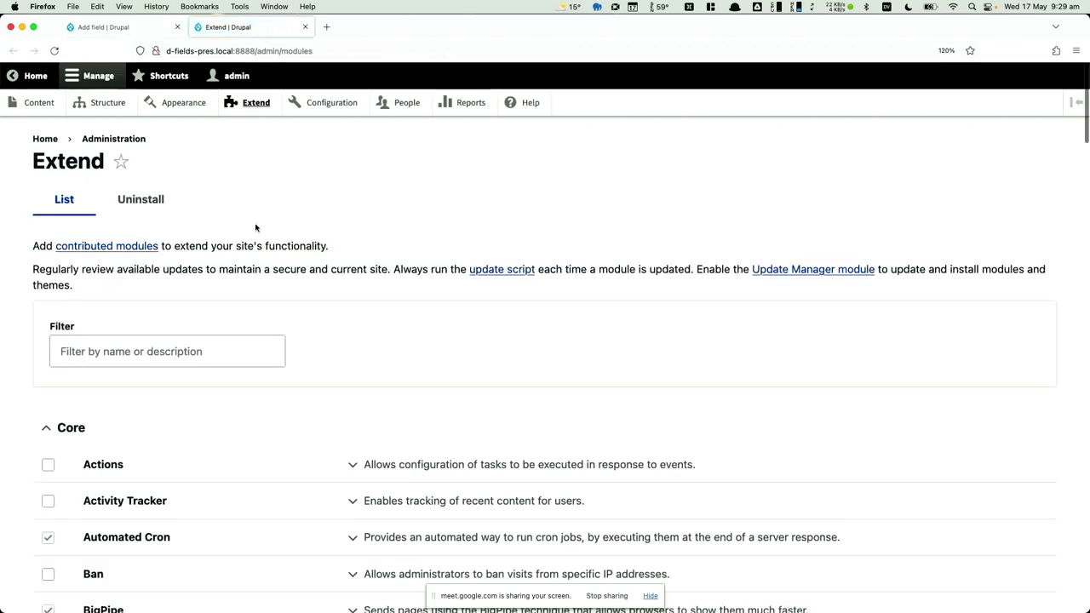
left_click(192, 347)
type("media")
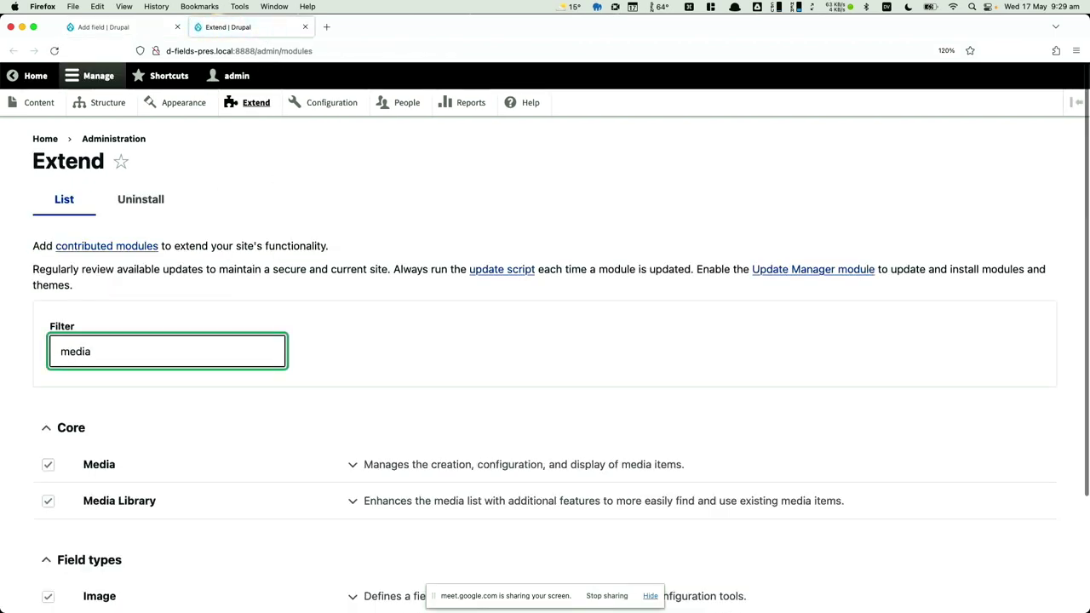
scroll(209, 474, "down", 3)
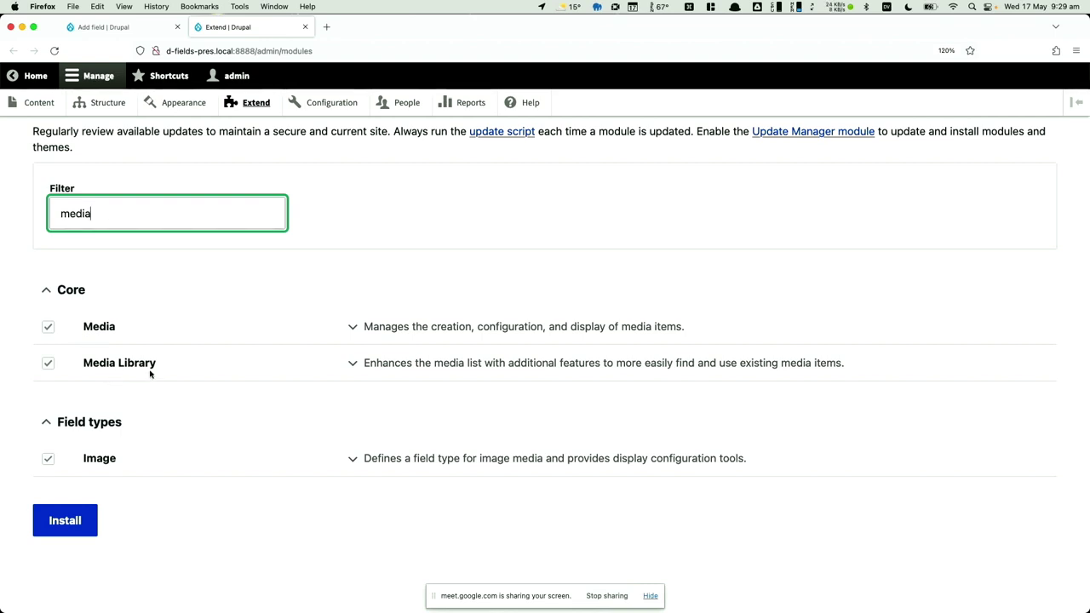
- Label the new Media field Featured image and create it
left_click(117, 31)
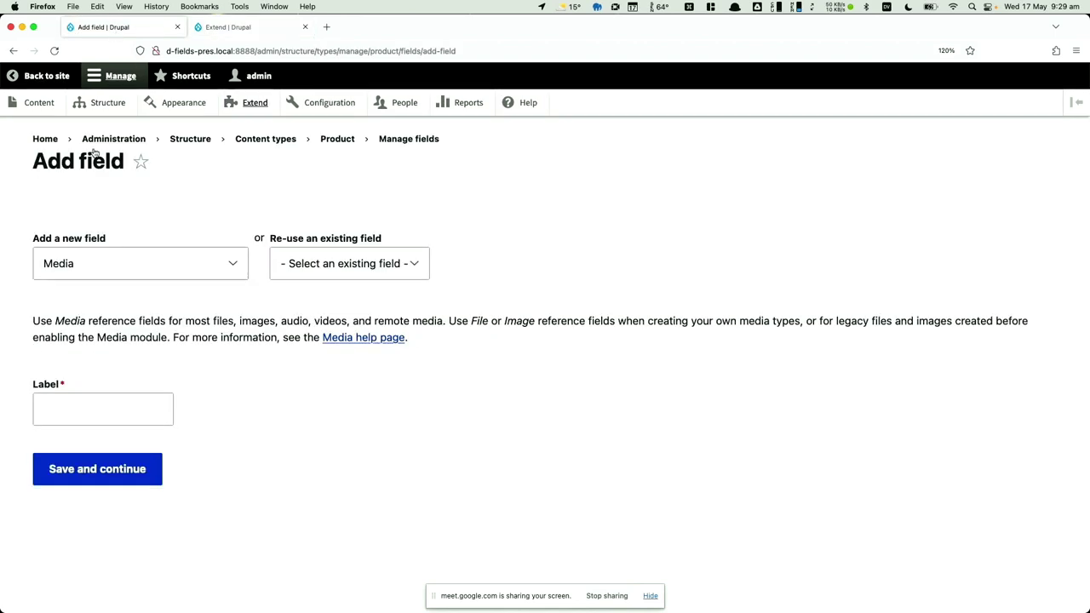
left_click(74, 399)
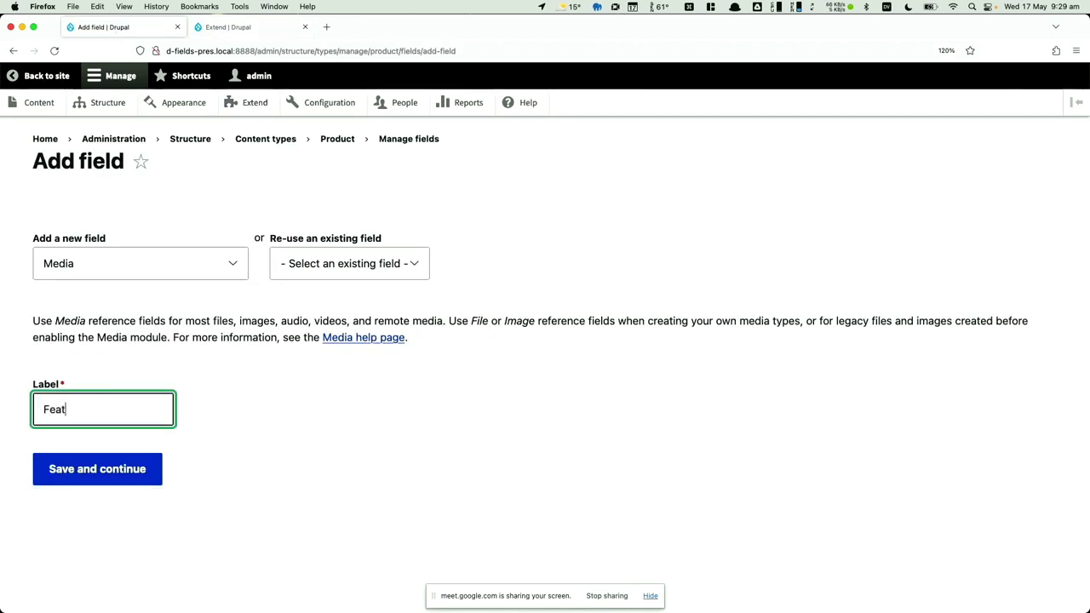
type("ge")
key("alt+Left")
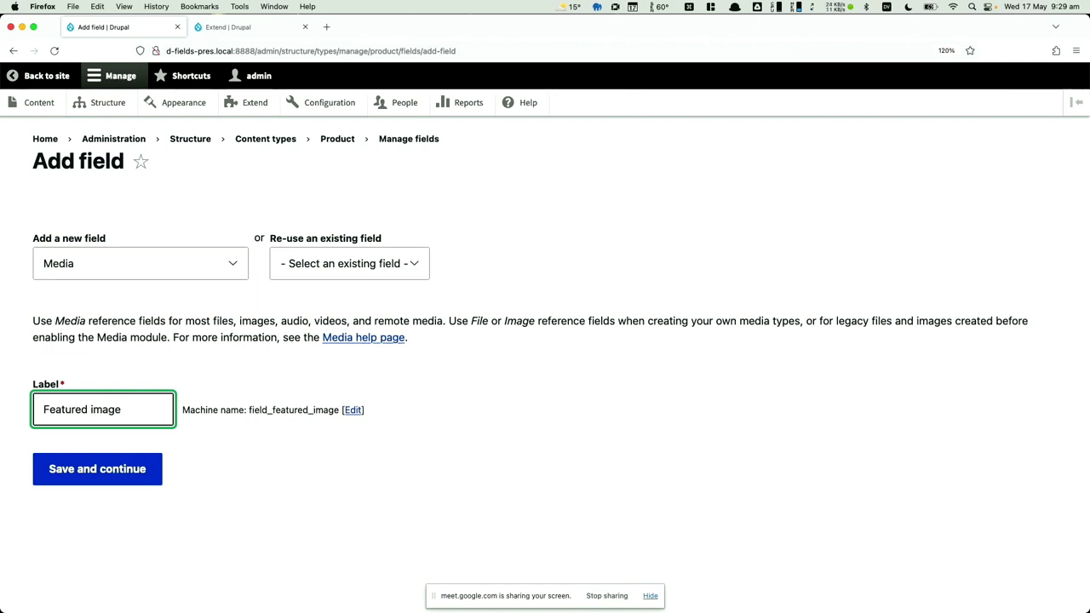
left_click(110, 479)
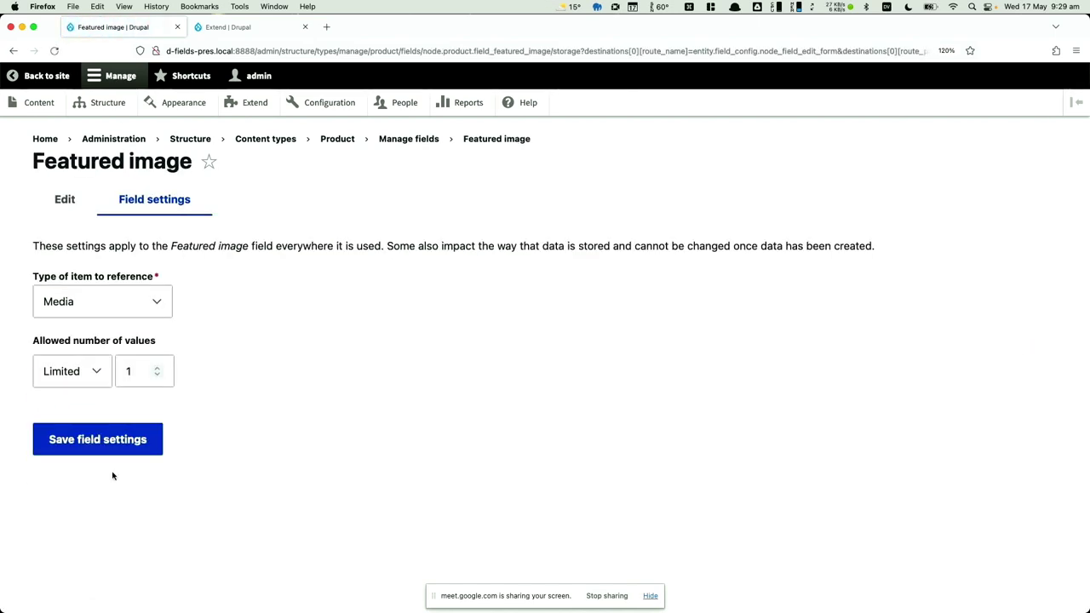
- Allow Image media items in the Featured image field
left_click(111, 442)
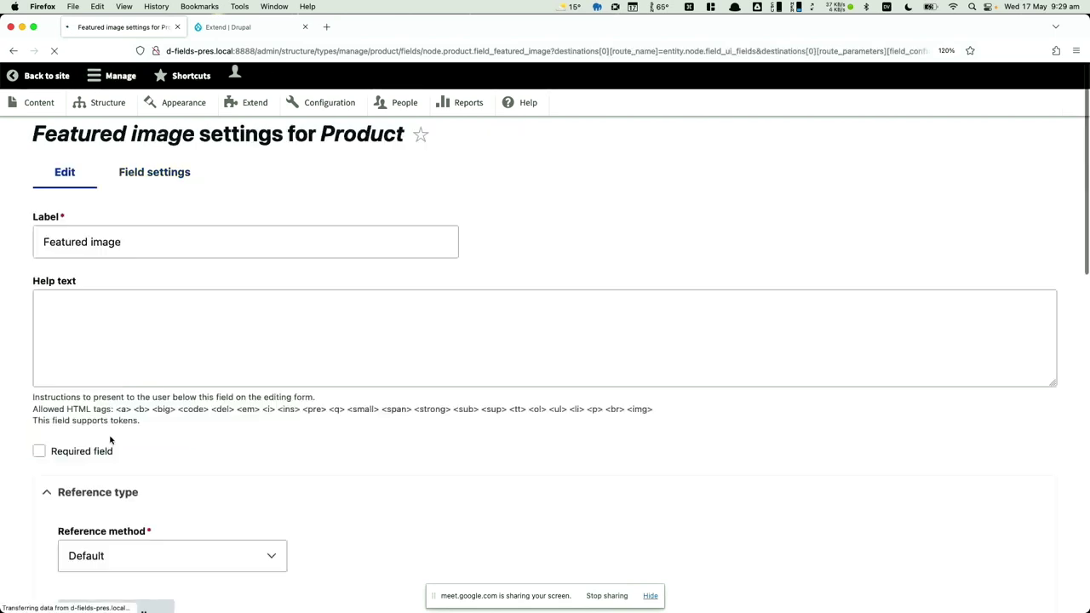
scroll(115, 426, "down", 10)
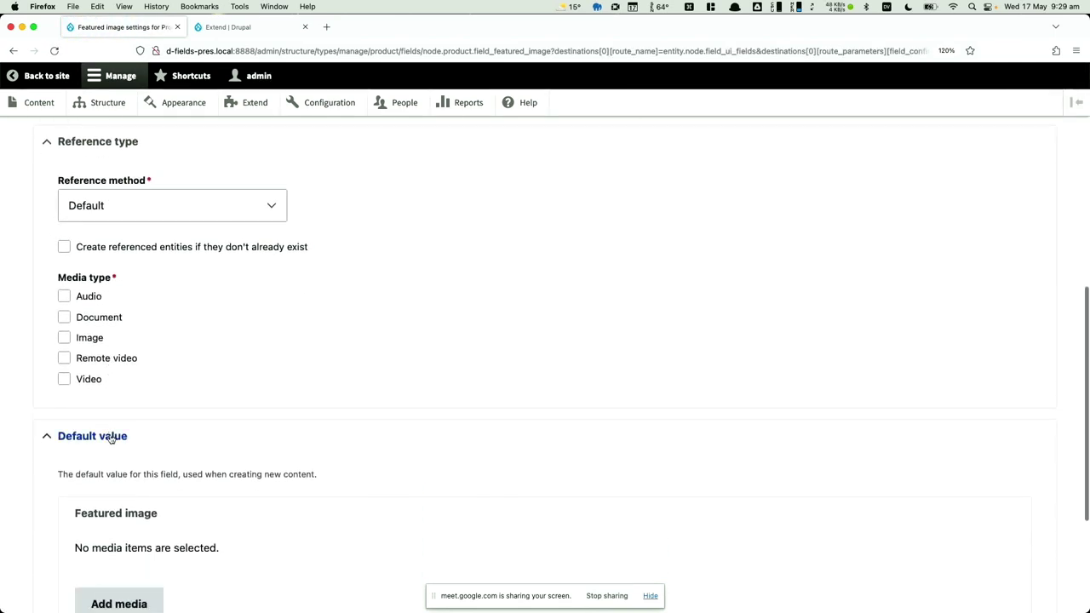
left_click(90, 338)
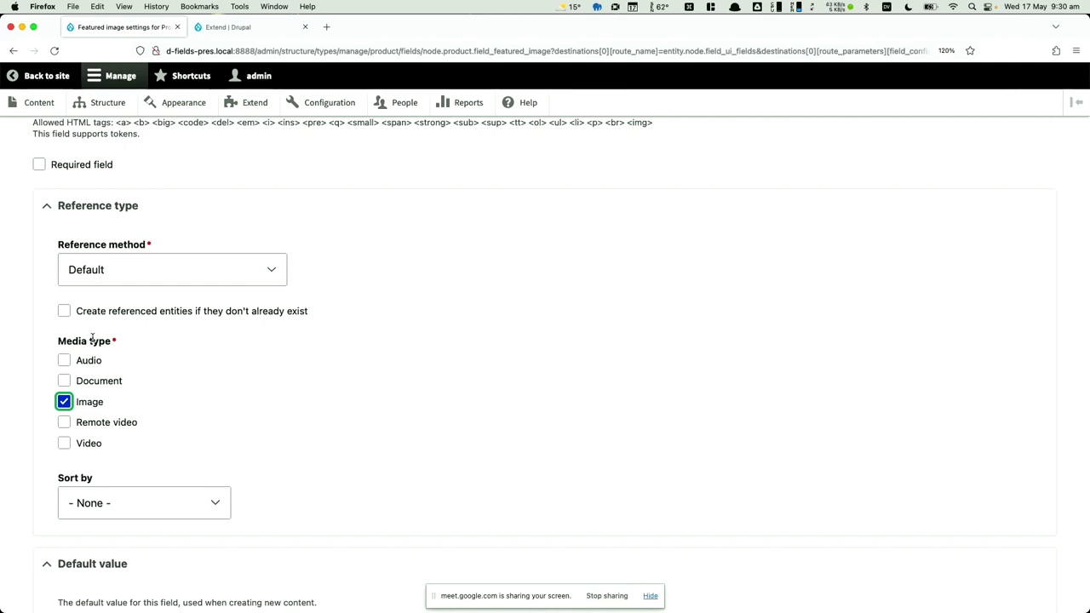
scroll(91, 339, "down", 5)
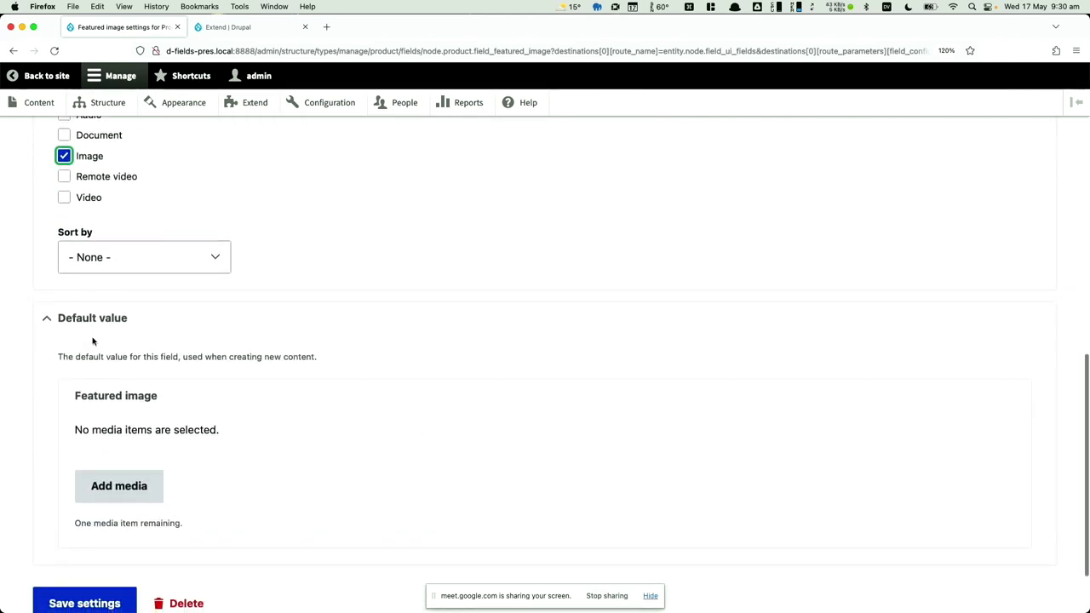
scroll(93, 341, "down", 2)
- Save the Featured image settings without choosing a default media item
left_click(136, 407)
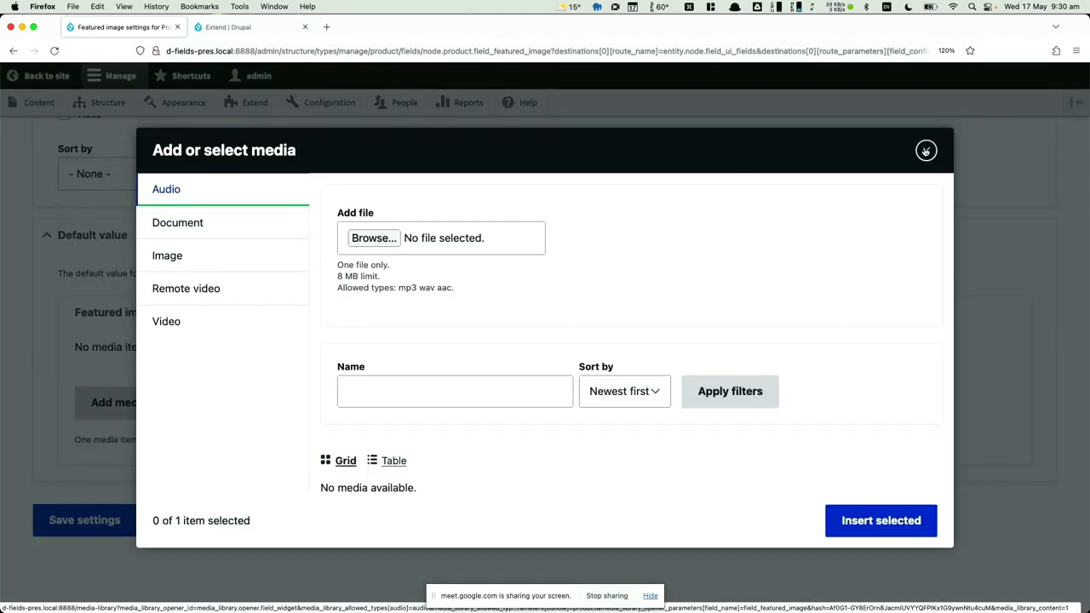
left_click(925, 150)
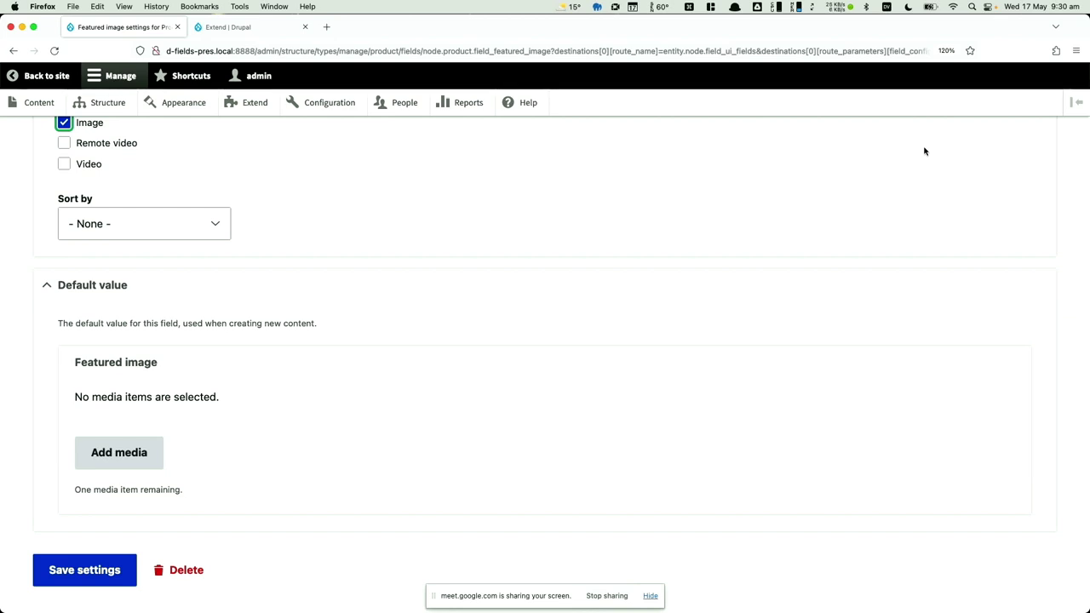
left_click(77, 572)
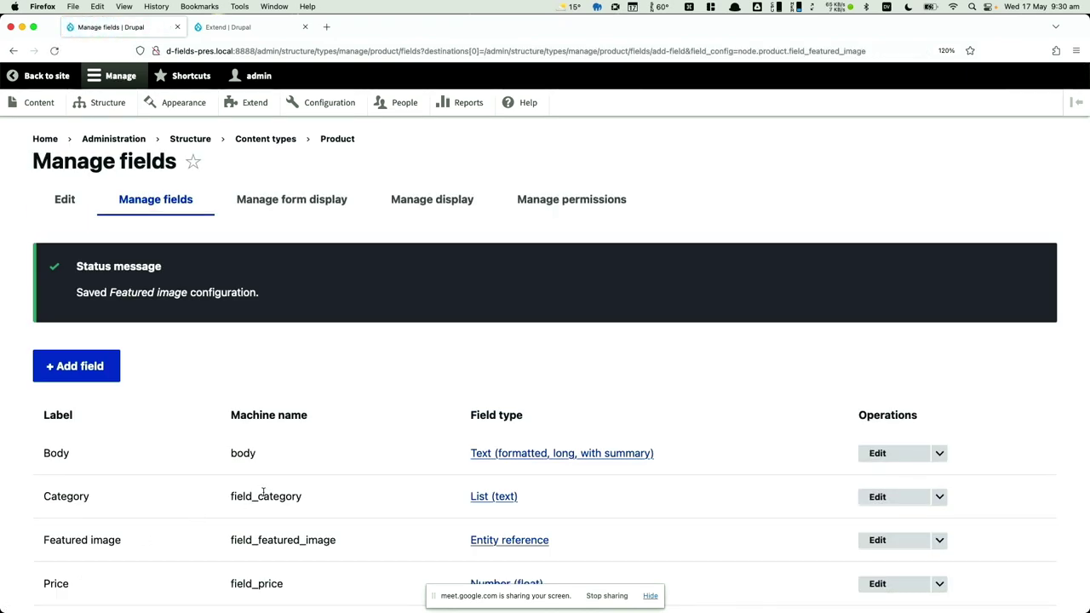
scroll(263, 492, "down", 3)
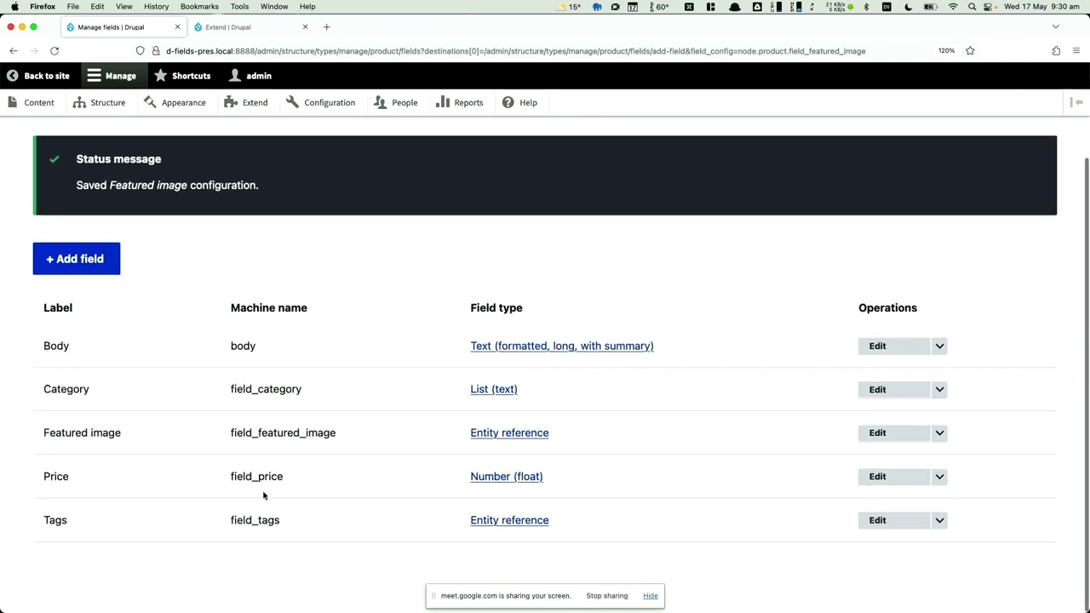
scroll(263, 492, "up", 3)
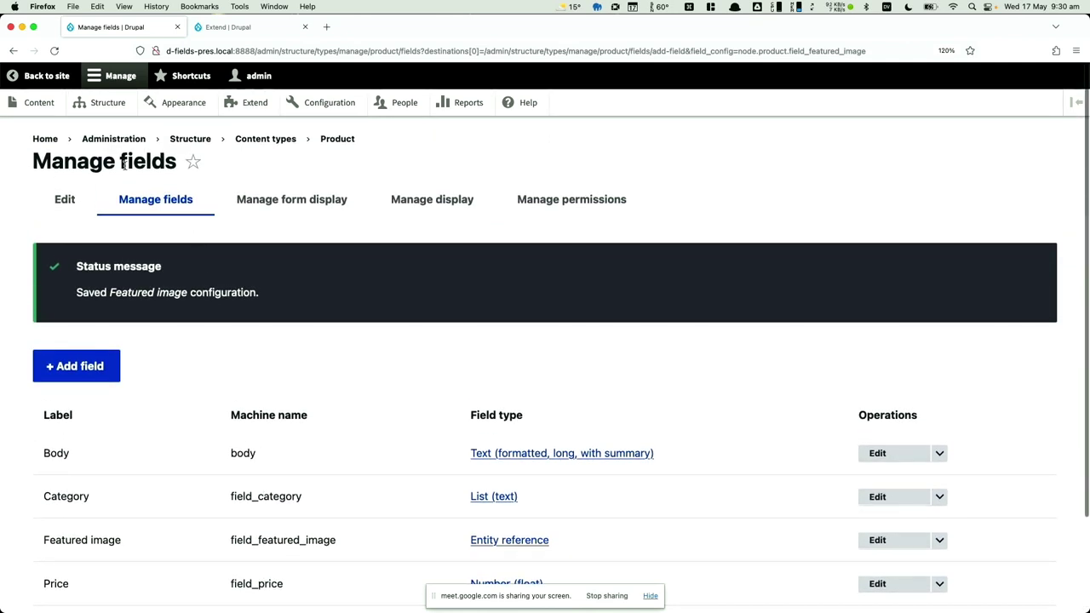
left_click(236, 29)
- Open a new Create Product form and review its Price, Tags, Category and Featured image fields
left_click(40, 103)
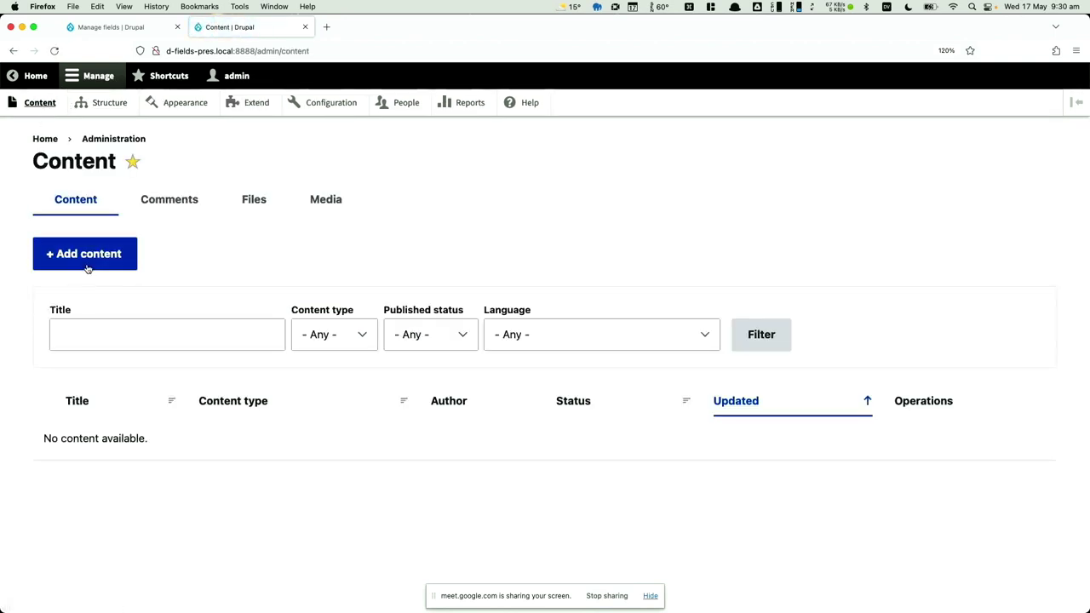
left_click(86, 262)
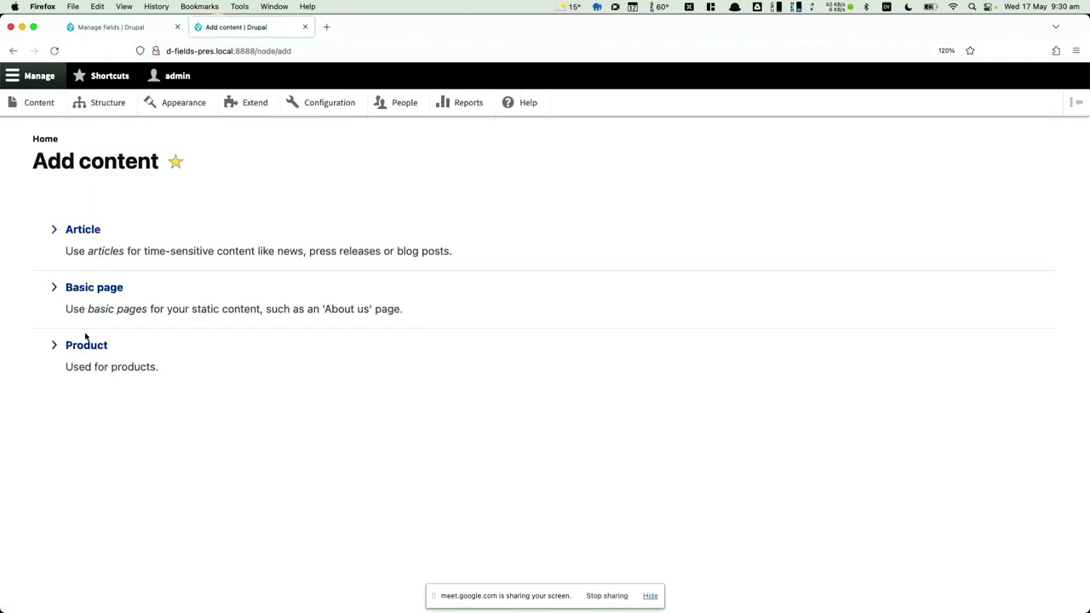
left_click(83, 347)
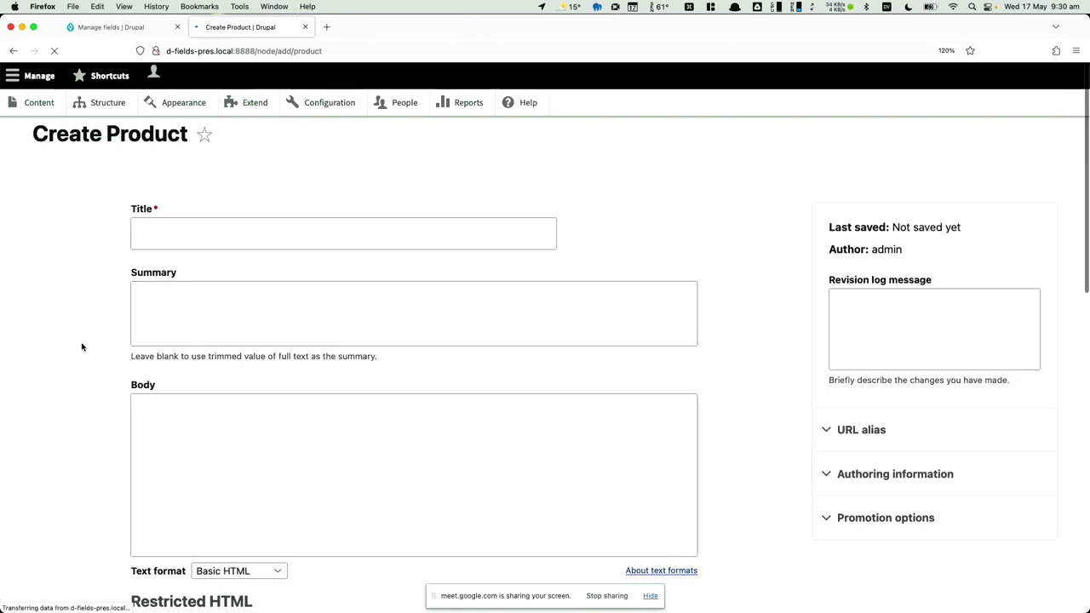
scroll(82, 347, "down", 8)
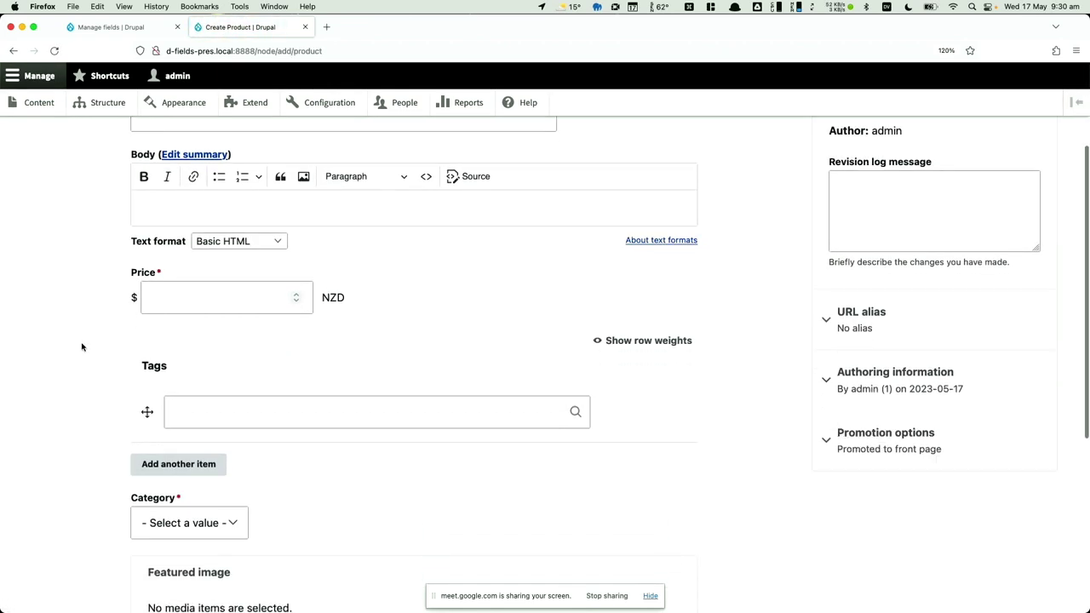
scroll(83, 347, "down", 1)
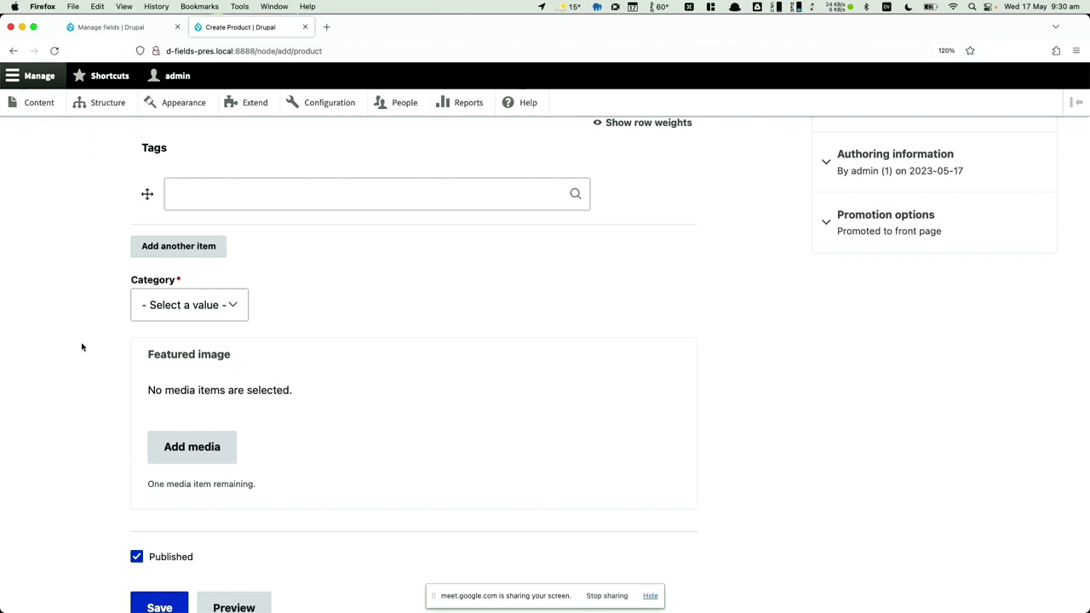
scroll(83, 346, "up", 8)
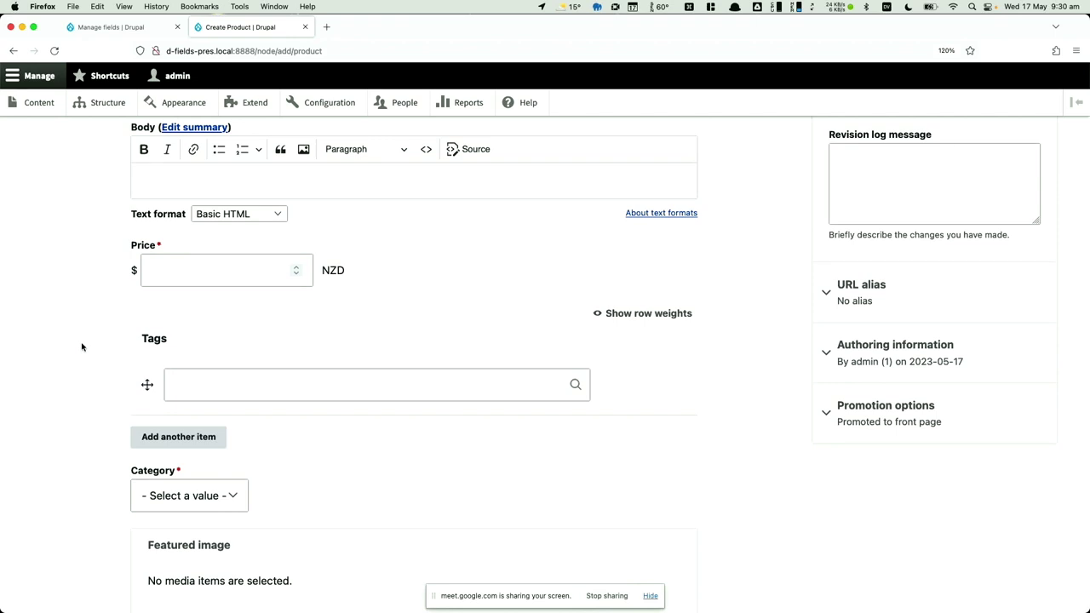
- In Product's form display, move Featured image directly below Title
left_click(122, 29)
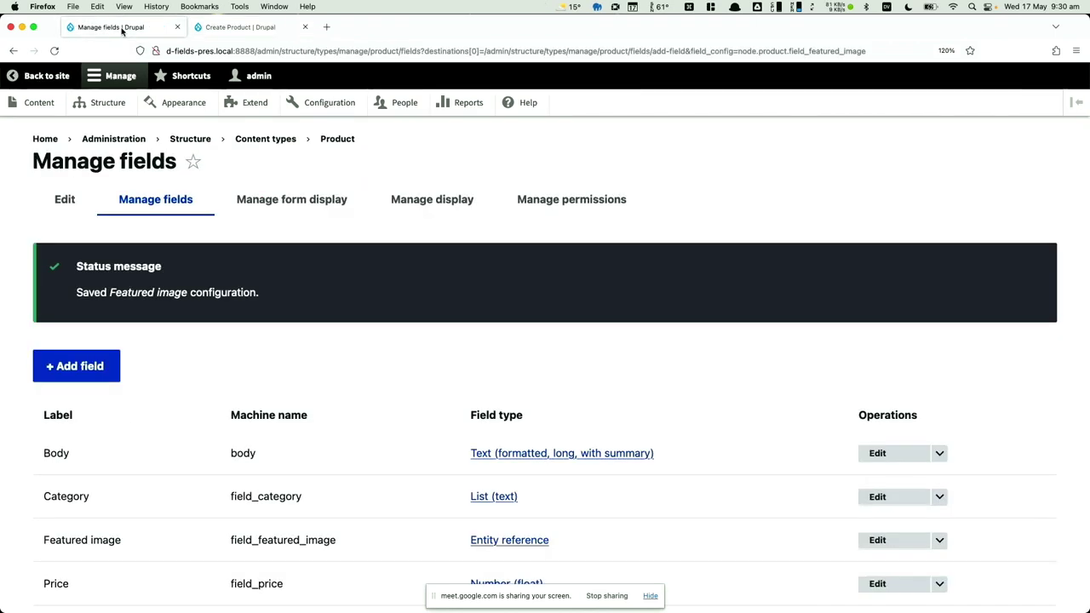
left_click(257, 198)
scroll(179, 474, "down", 8)
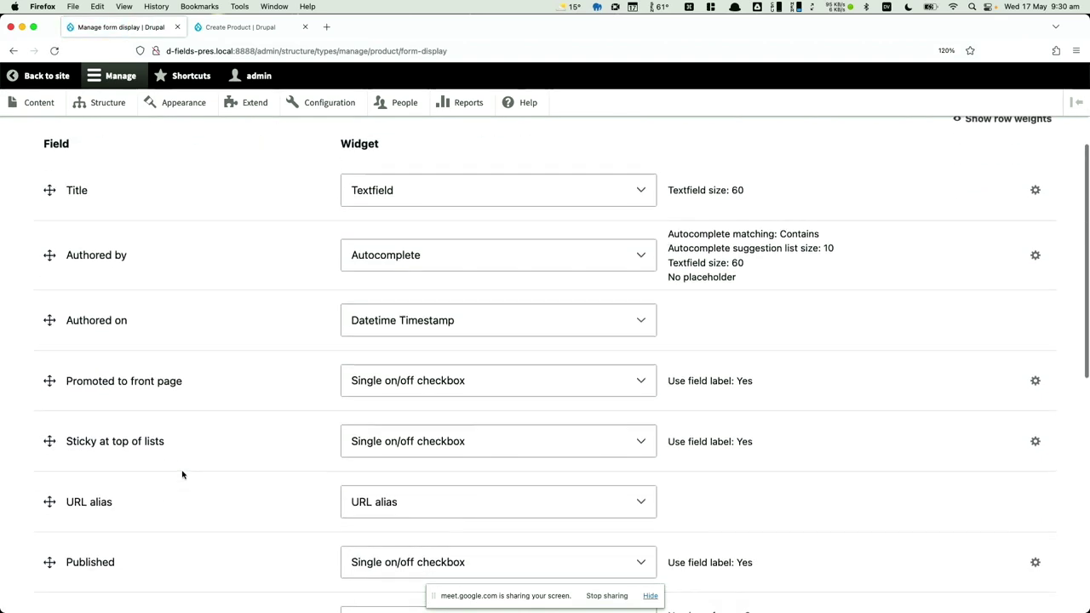
scroll(72, 476, "down", 4)
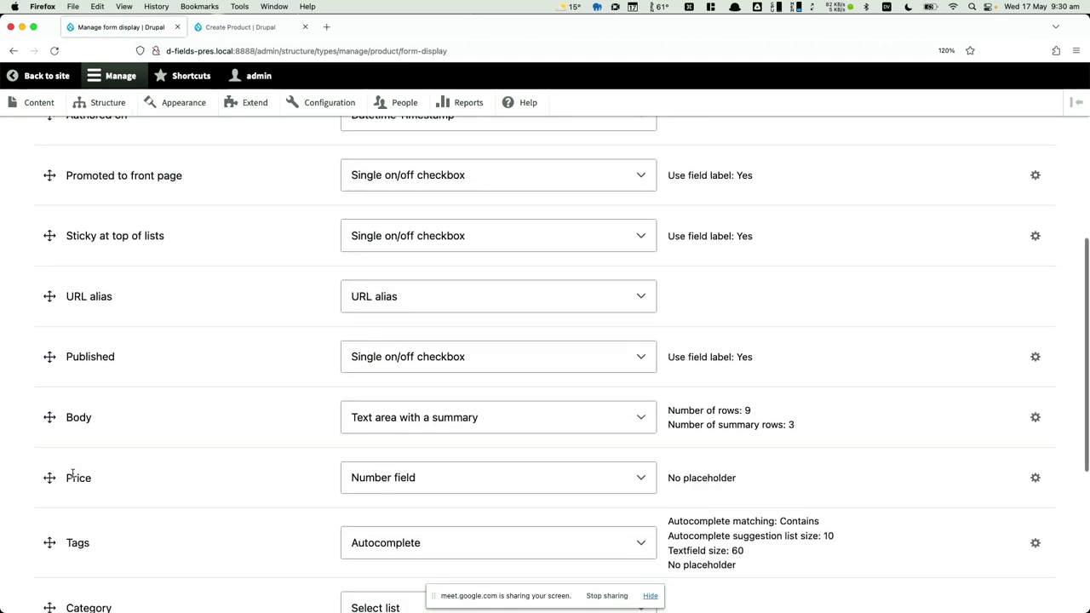
left_click_drag(50, 528, 80, 219)
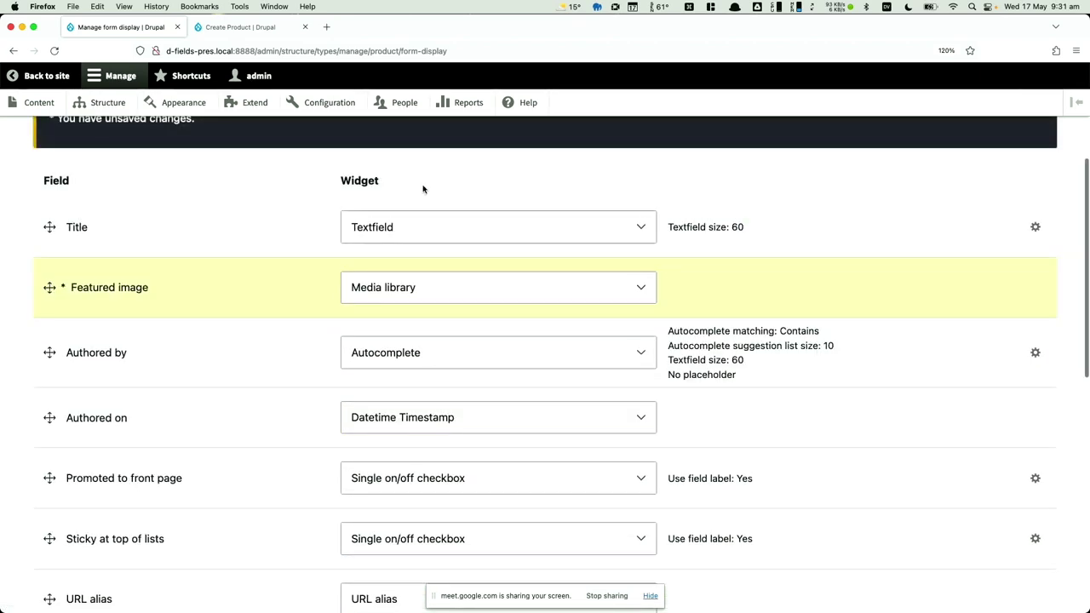
scroll(423, 189, "up", 2)
left_click(1004, 157)
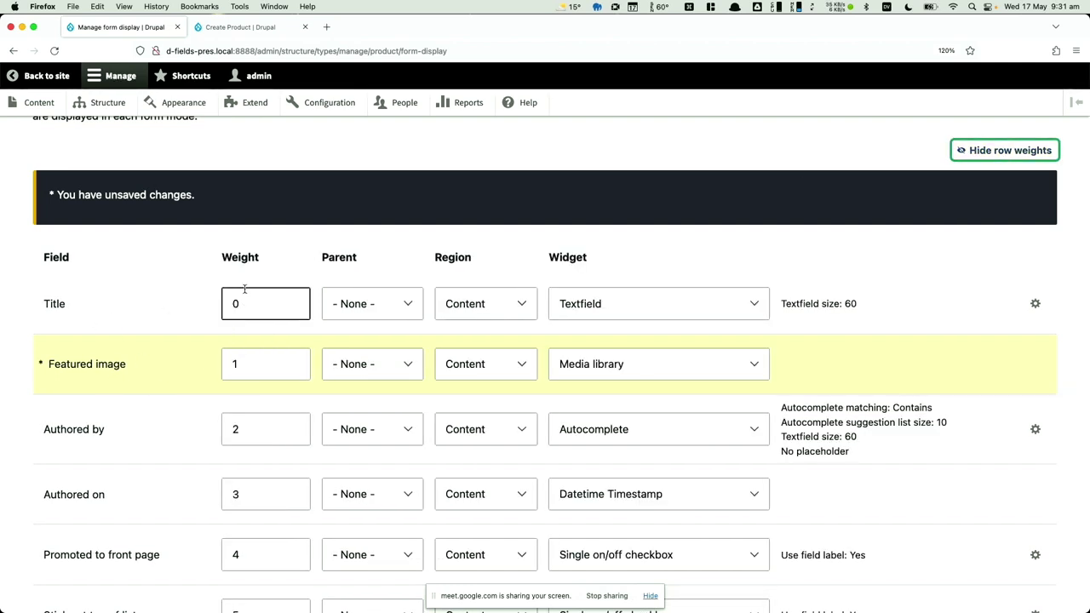
left_click(1001, 146)
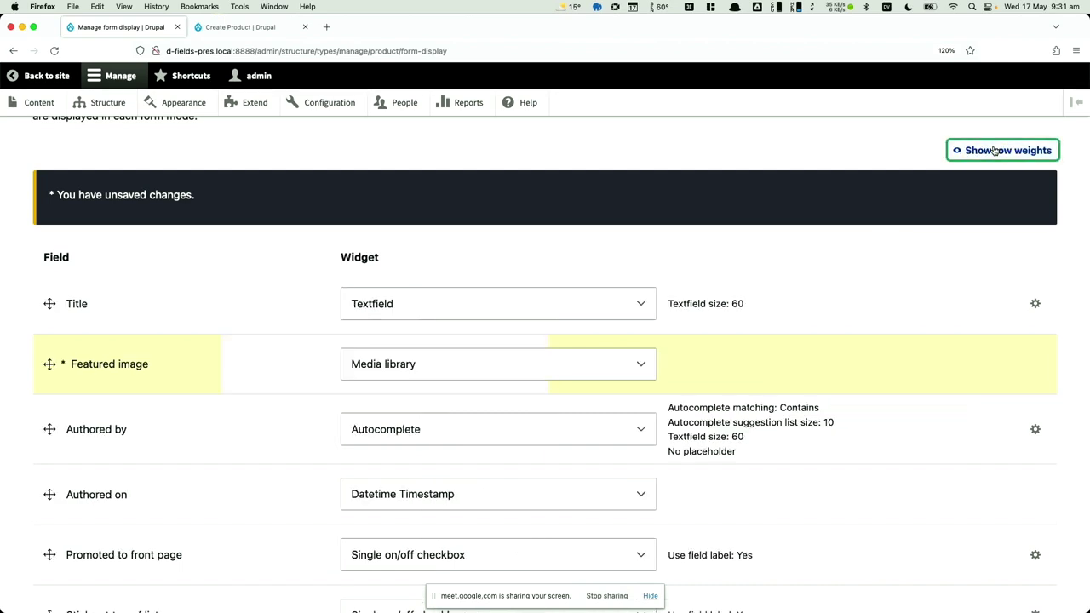
- Reorder Price and Category to follow Featured image
scroll(291, 491, "down", 10)
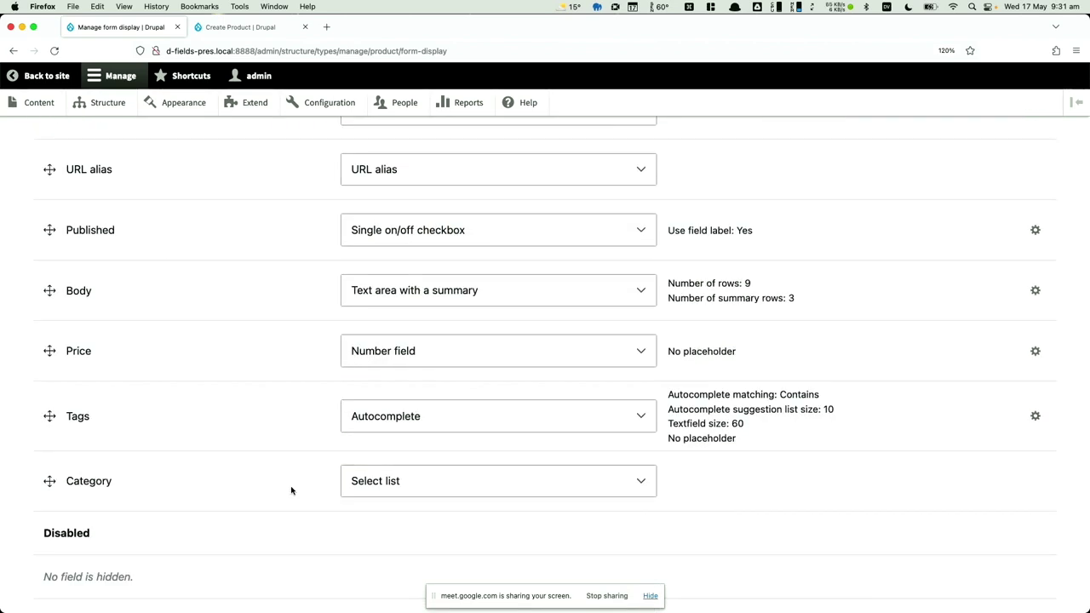
left_click_drag(49, 351, 76, 451)
scroll(72, 477, "down", 10)
scroll(76, 451, "down", 5)
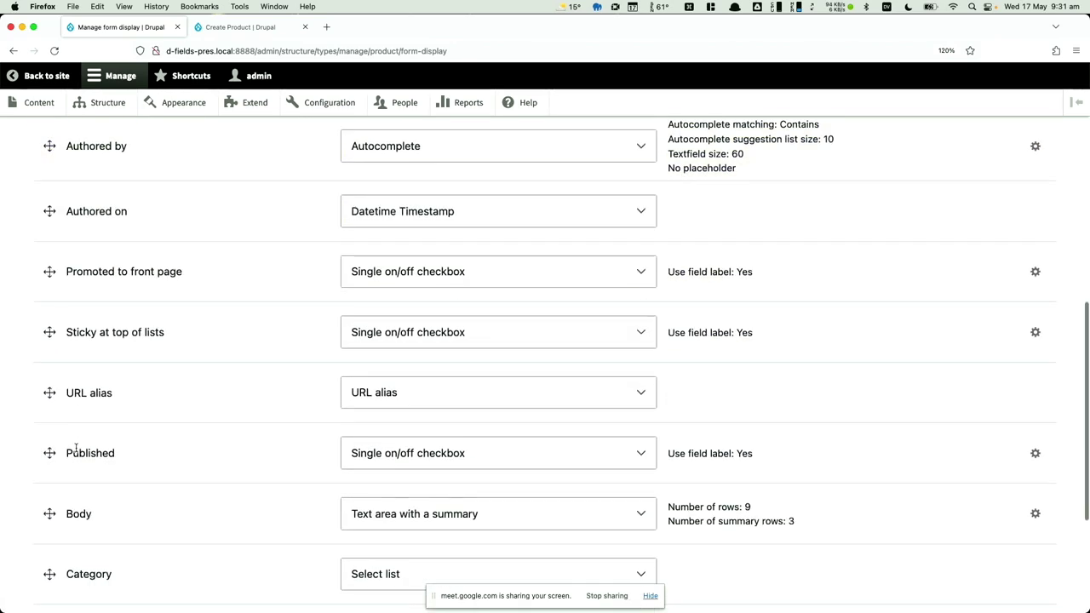
left_click_drag(40, 517, 49, 256)
scroll(48, 425, "down", 3)
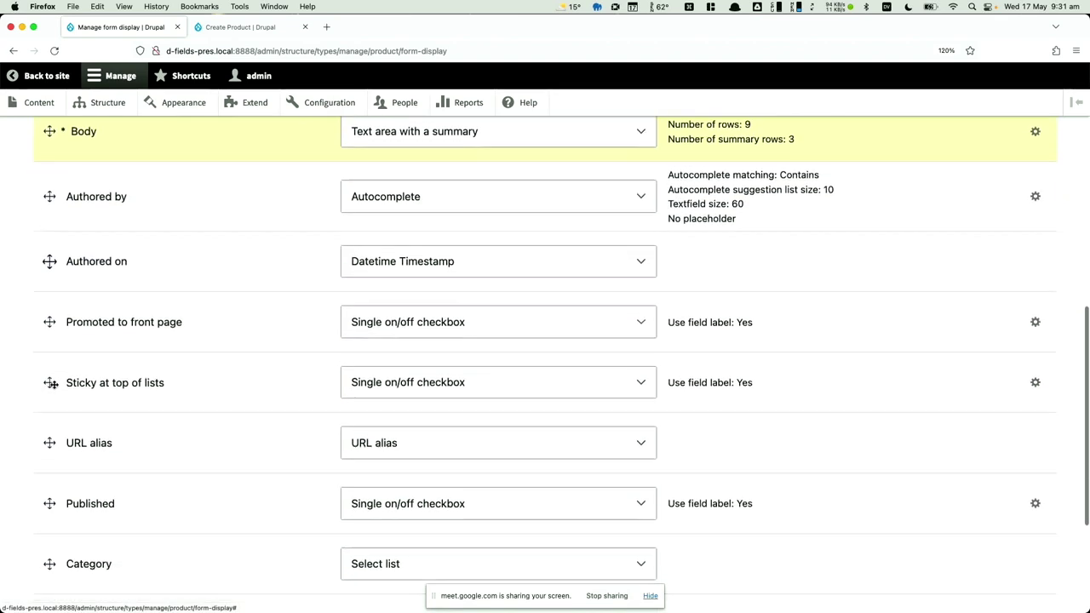
left_click_drag(49, 555, 77, 170)
- Set Tags to Autocomplete (Tags style), keep Media library for Featured image, and save
scroll(76, 176, "up", 4)
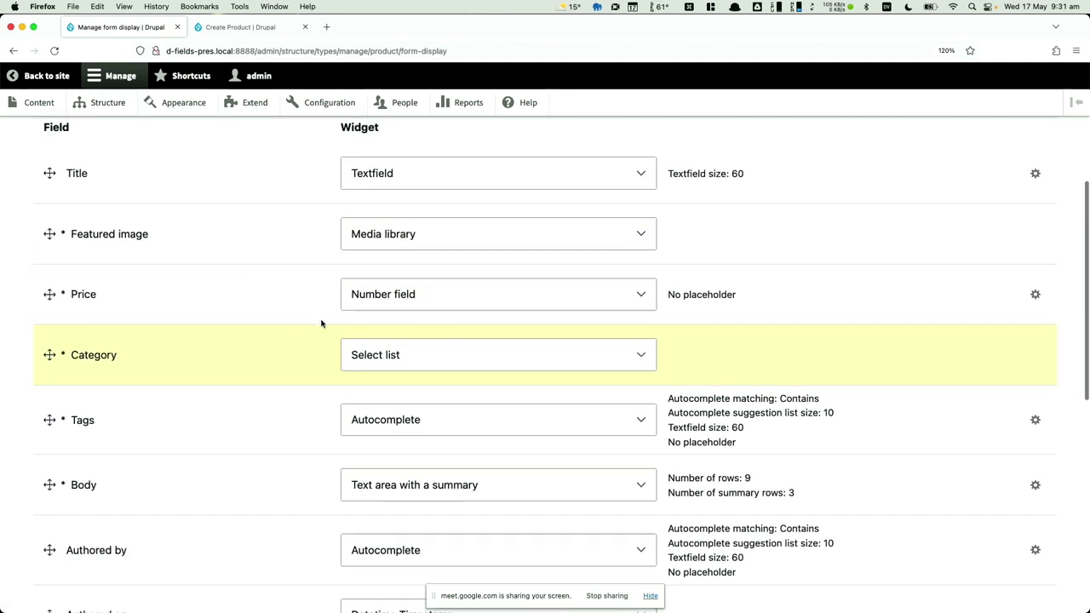
left_click(416, 419)
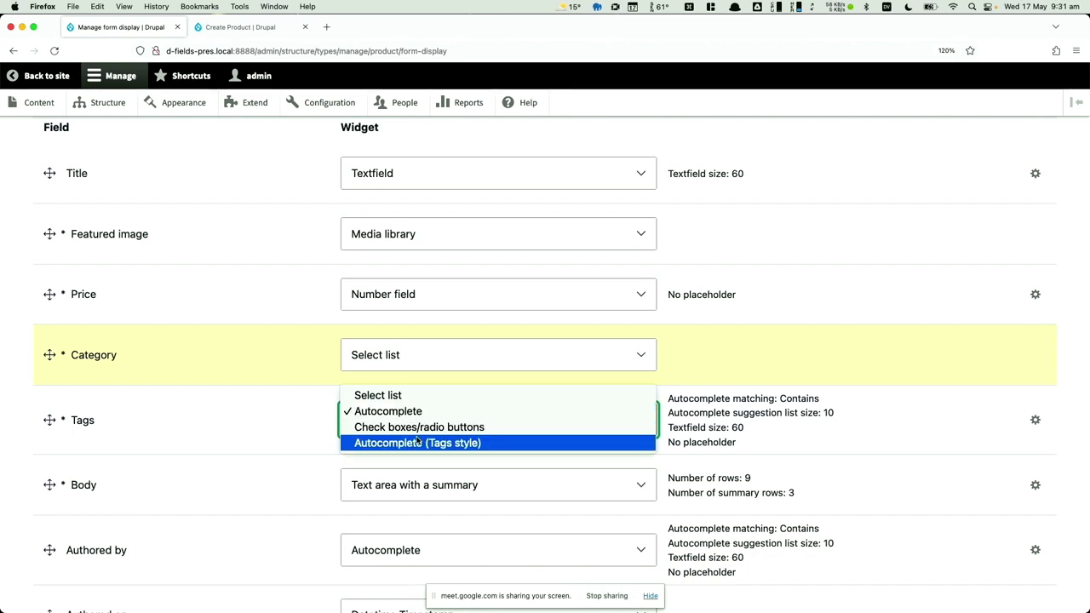
left_click(415, 443)
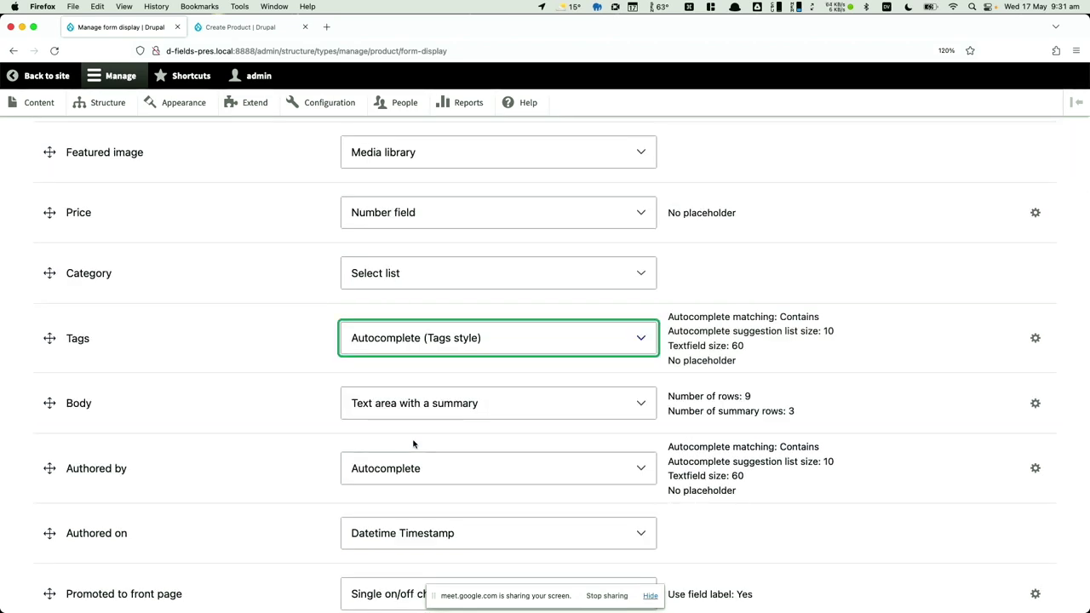
scroll(413, 443, "up", 3)
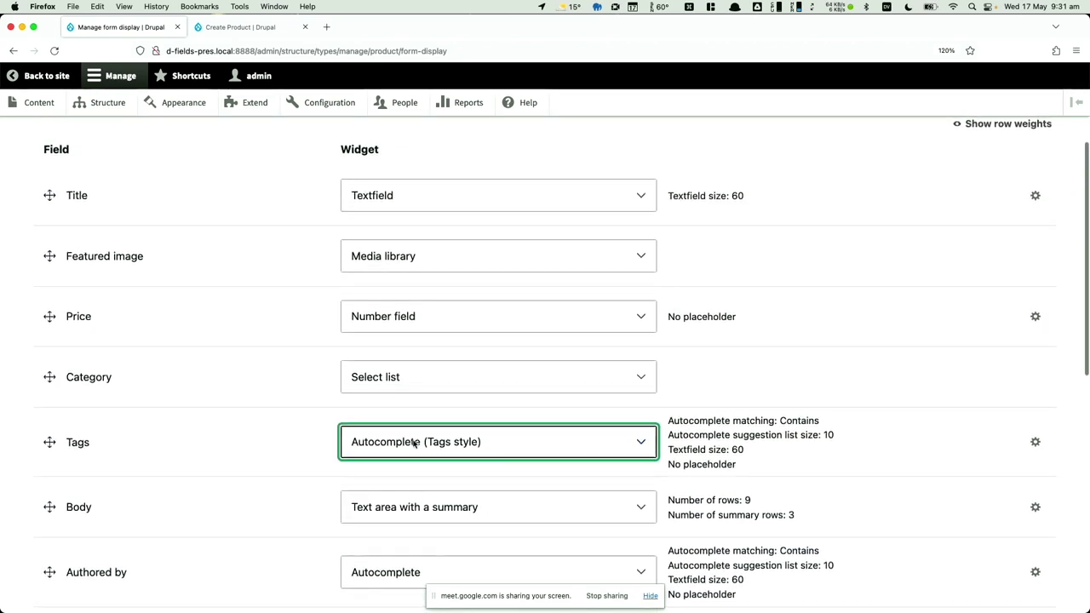
left_click(387, 258)
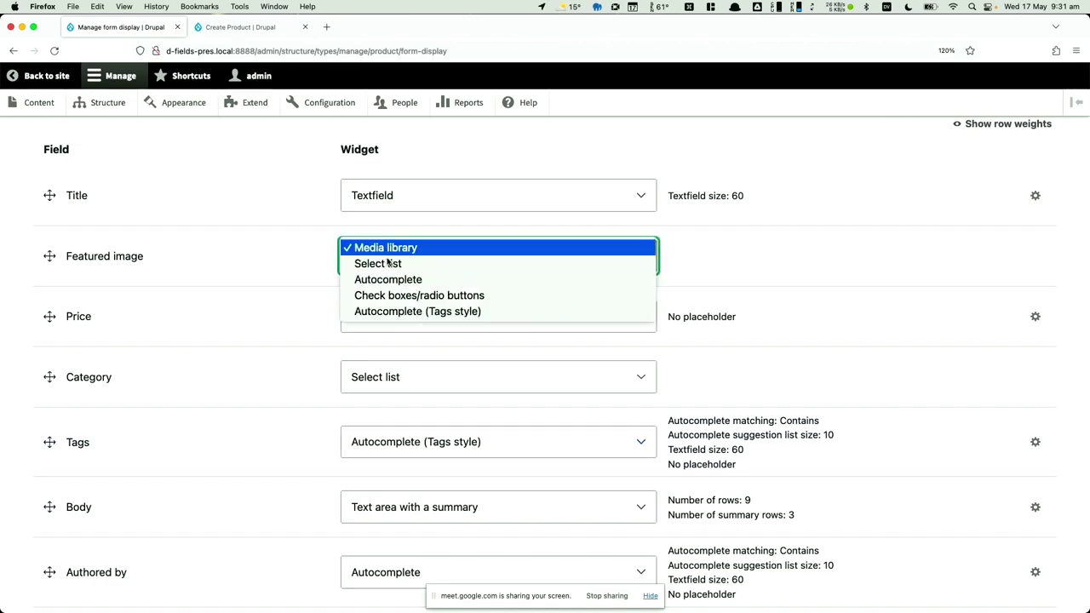
left_click(417, 254)
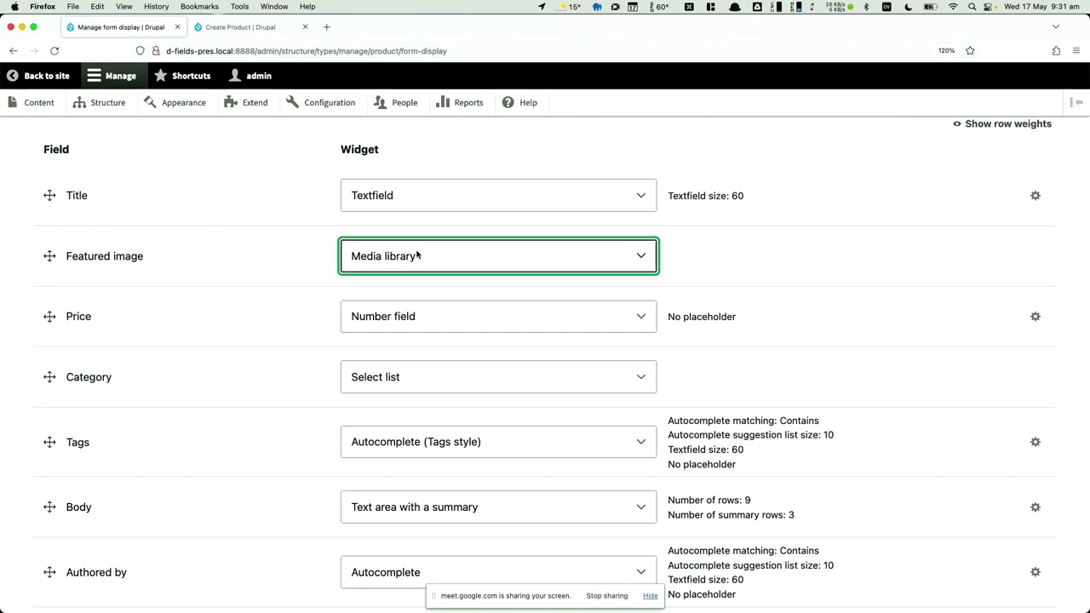
scroll(416, 254, "down", 10)
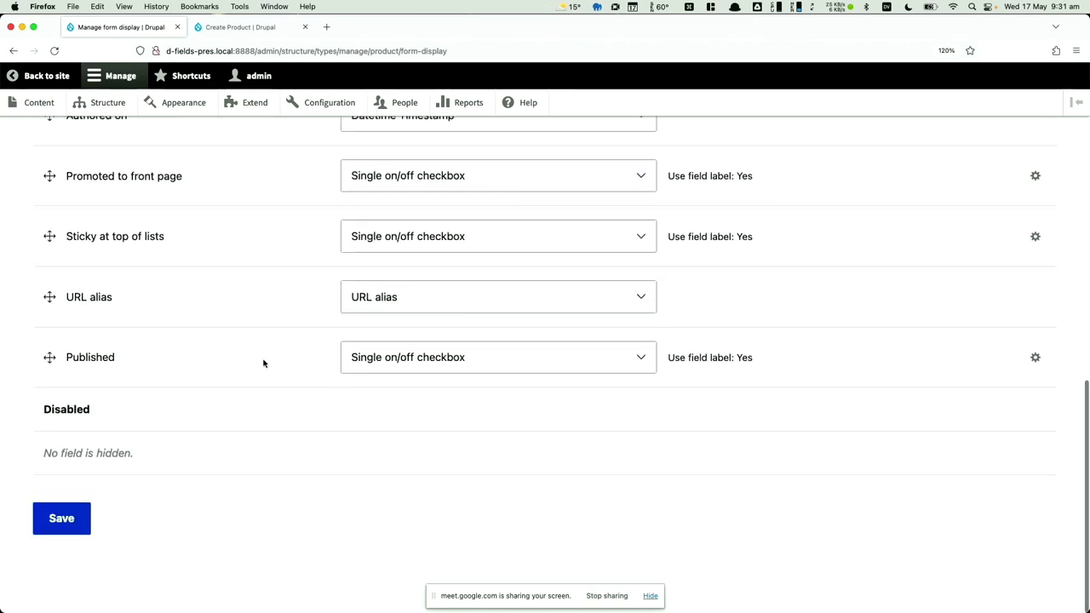
left_click(63, 521)
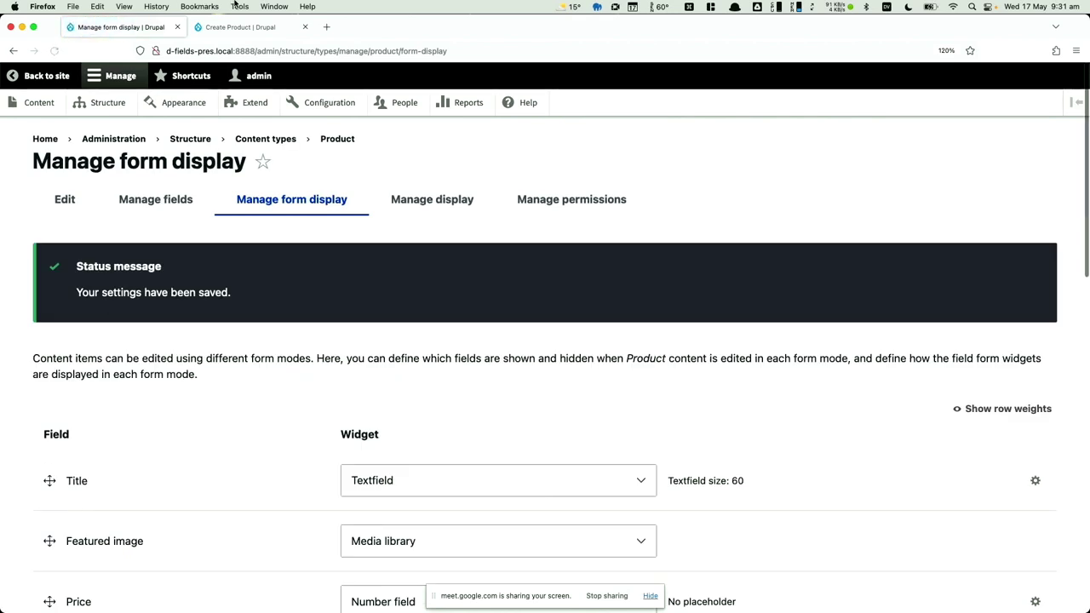
left_click(228, 26)
key("super+r")
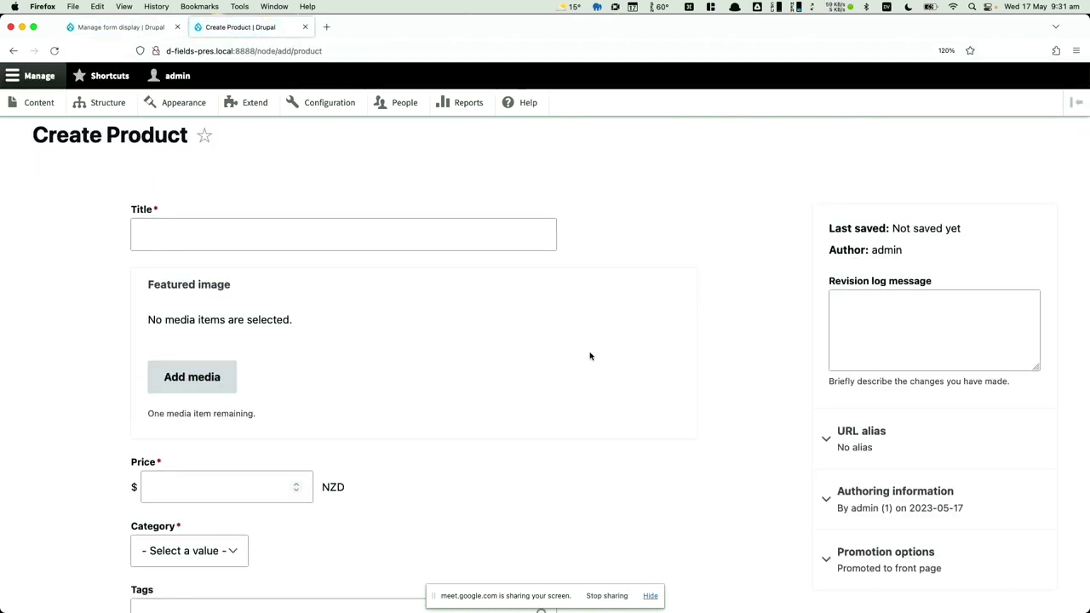
scroll(589, 356, "down", 5)
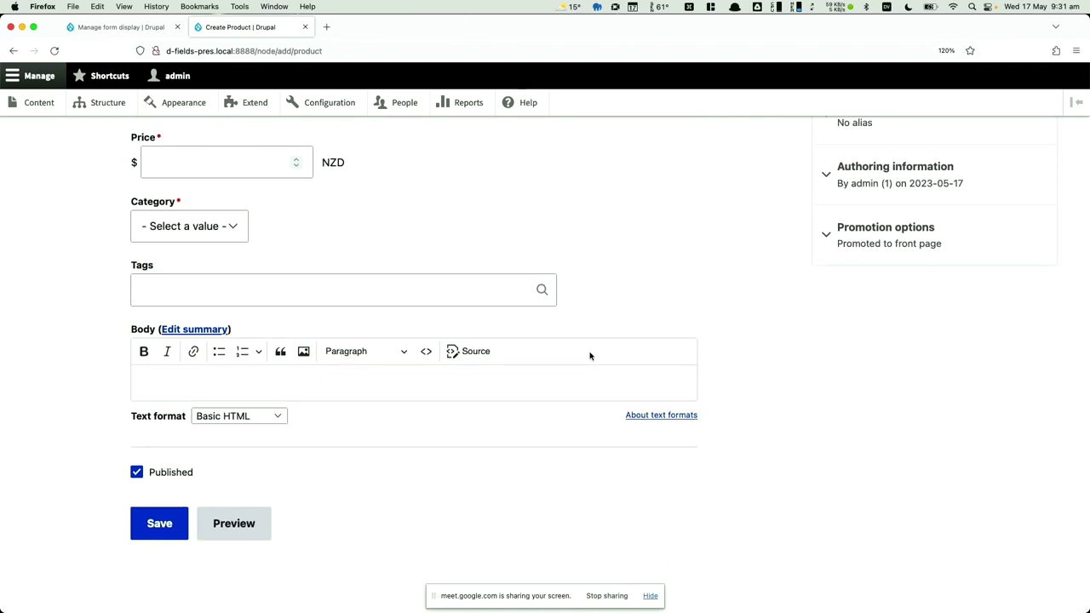
scroll(590, 356, "up", 3)
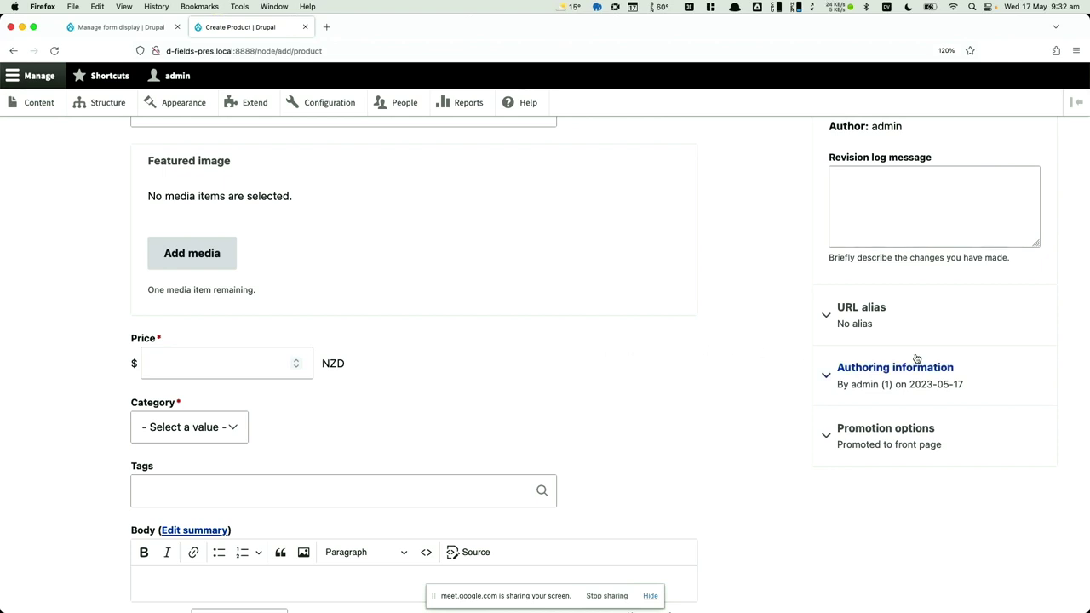
scroll(902, 407, "up", 1)
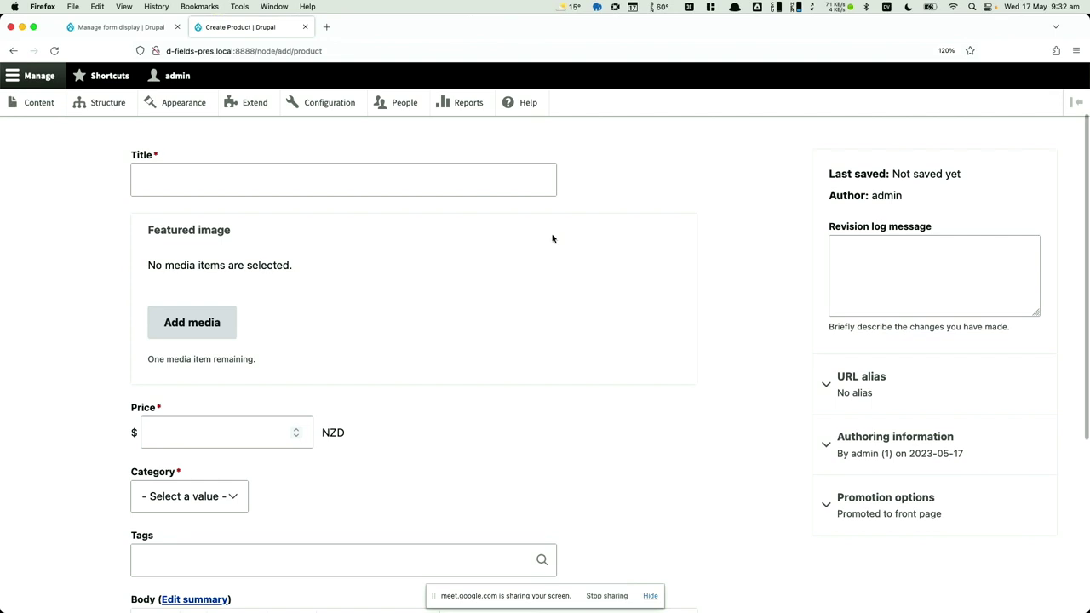
left_click(91, 29)
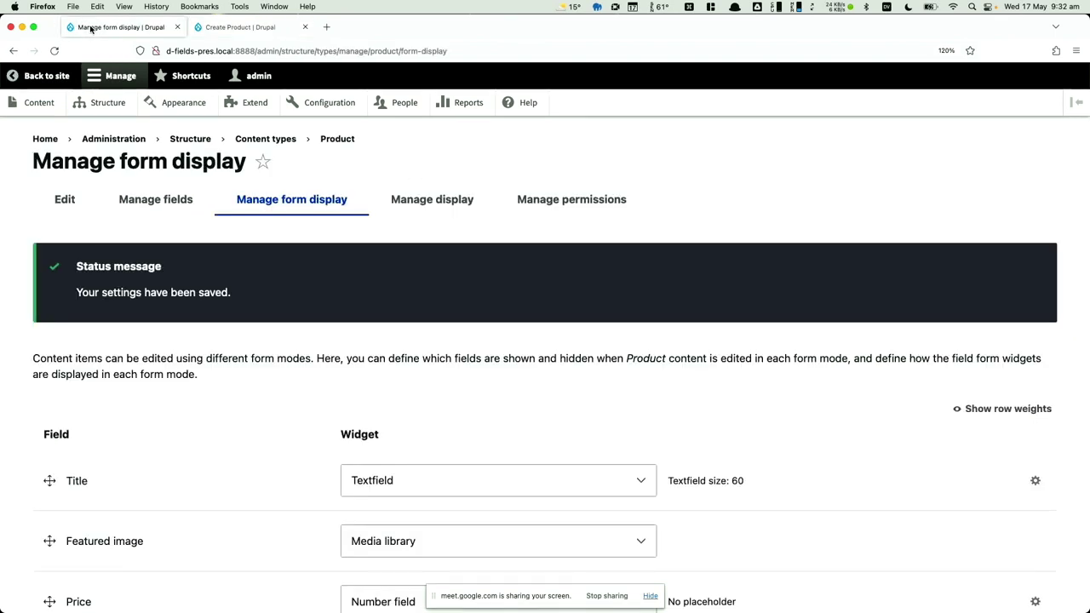
scroll(89, 308, "down", 5)
scroll(89, 308, "down", 3)
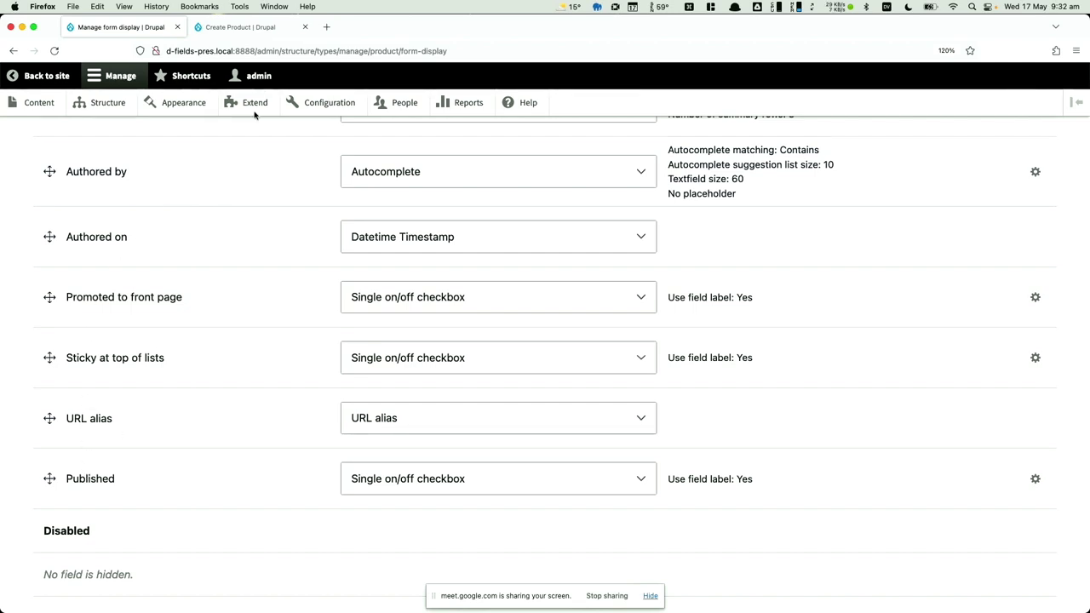
left_click(265, 26)
scroll(318, 330, "down", 1)
scroll(317, 330, "down", 5)
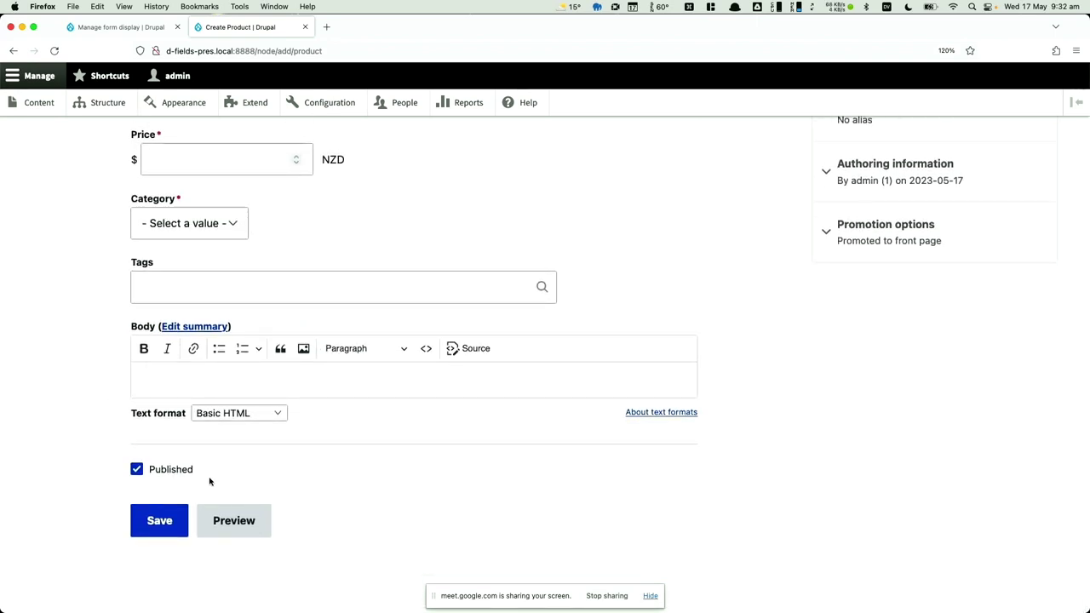
- Enter the title 'Test', price 20.00 and category Drupal for the new product
scroll(210, 481, "up", 7)
left_click(225, 252)
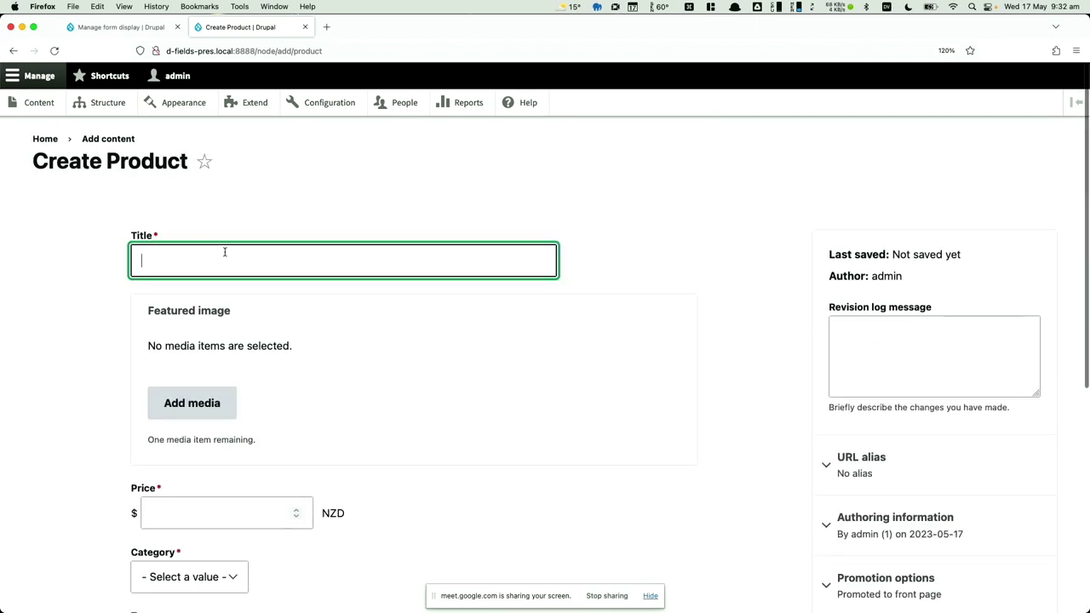
type("Test product")
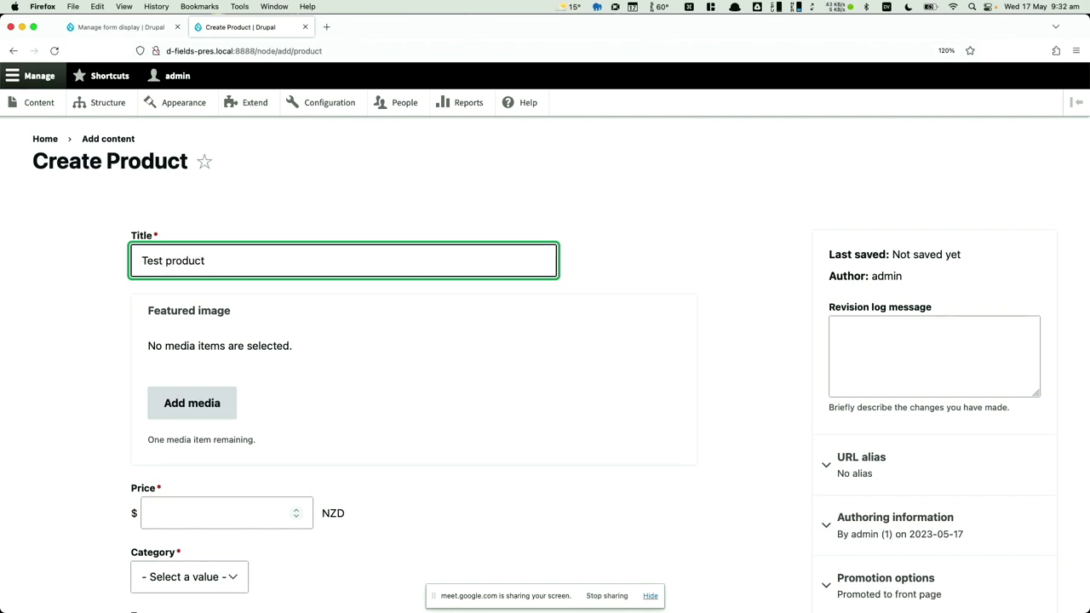
scroll(199, 360, "down", 3)
left_click(200, 409)
type("20.00")
key("Tab")
key("space")
key("Down")
key("Return")
- Tag the product Cars, add placeholder body text, and save it
left_click(187, 548)
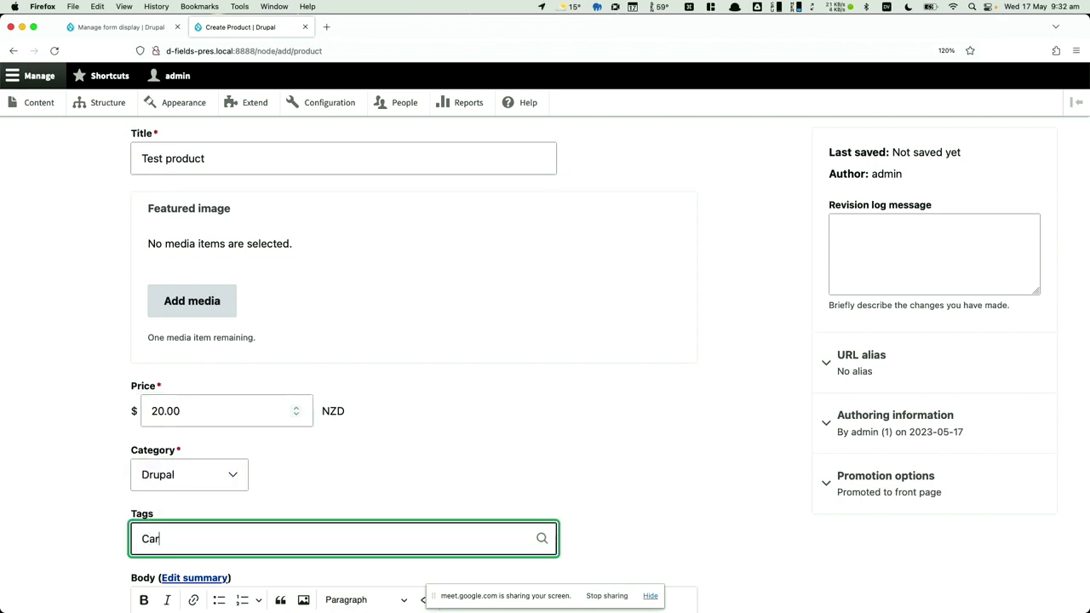
type("Car")
scroll(243, 372, "down", 5)
left_click(244, 312)
left_click(216, 383)
type("asotehu satnoehu saoen anotunaeuotnaoteun")
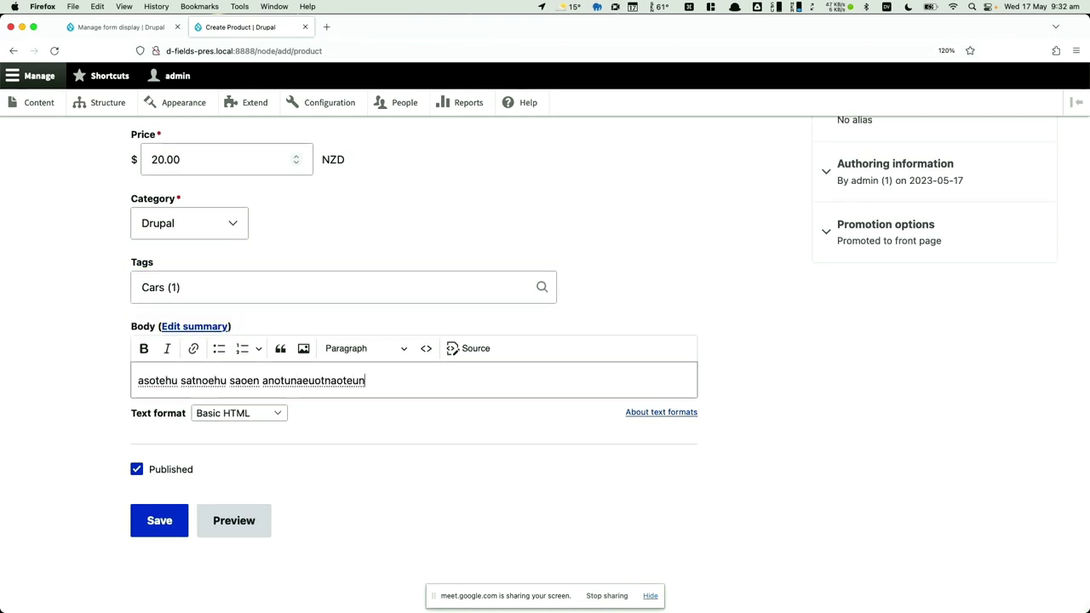
type("anote  aoeu aoeu")
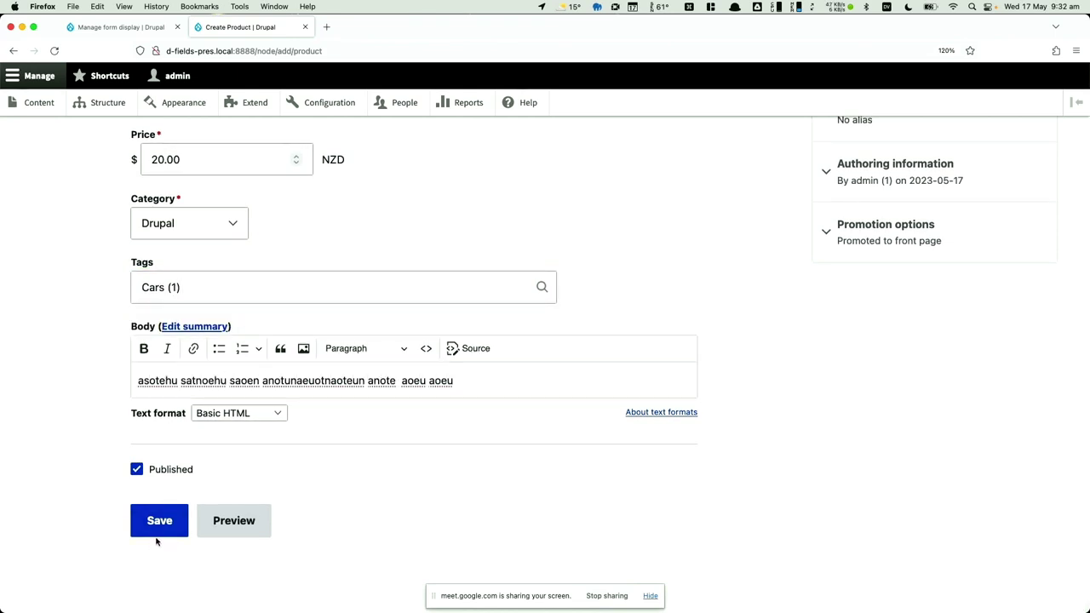
left_click(159, 525)
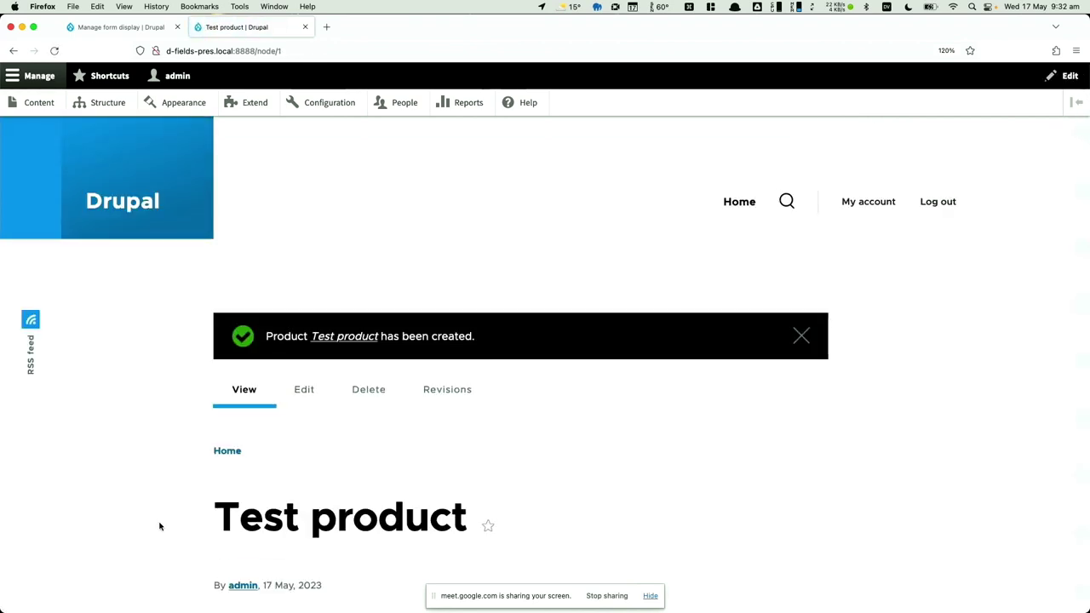
scroll(159, 525, "down", 3)
scroll(159, 526, "down", 3)
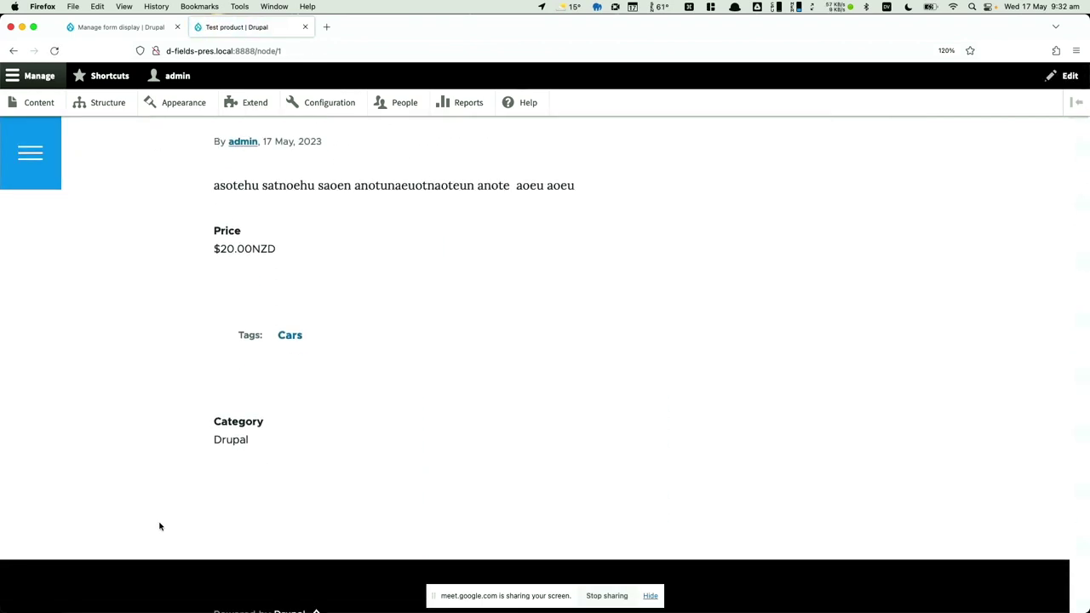
scroll(159, 526, "up", 2)
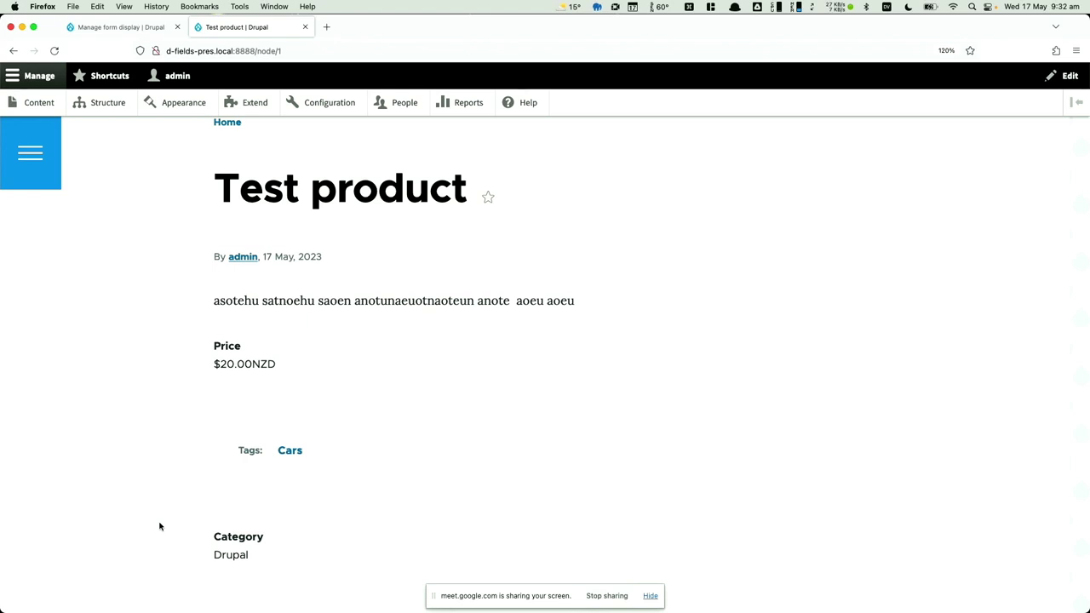
scroll(159, 526, "down", 4)
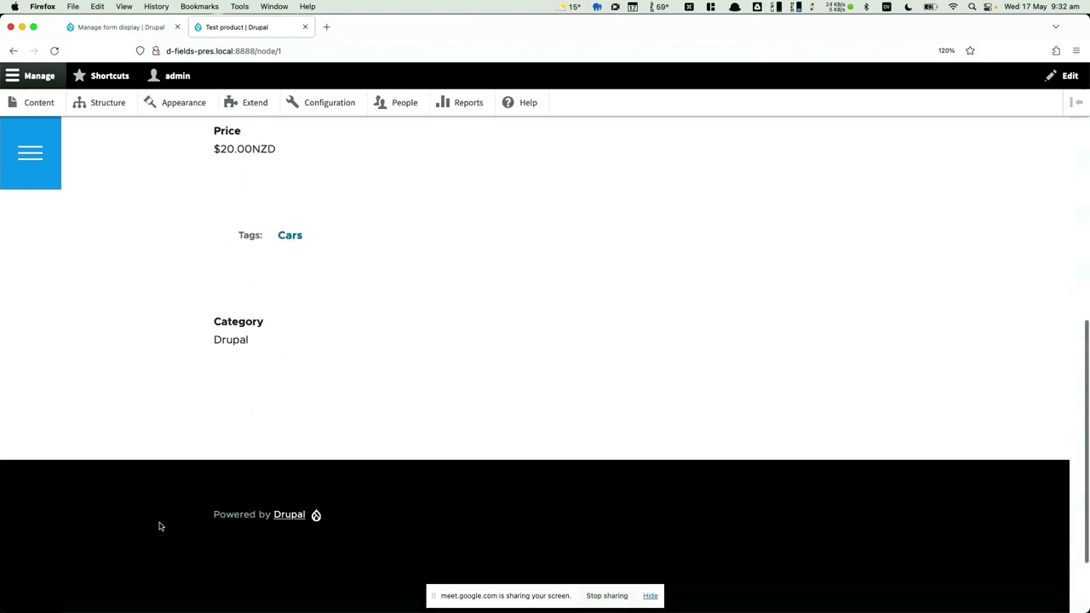
scroll(159, 526, "up", 4)
scroll(159, 526, "up", 3)
- Edit Test product and insert the Feature image from the media library as its featured image
left_click(305, 220)
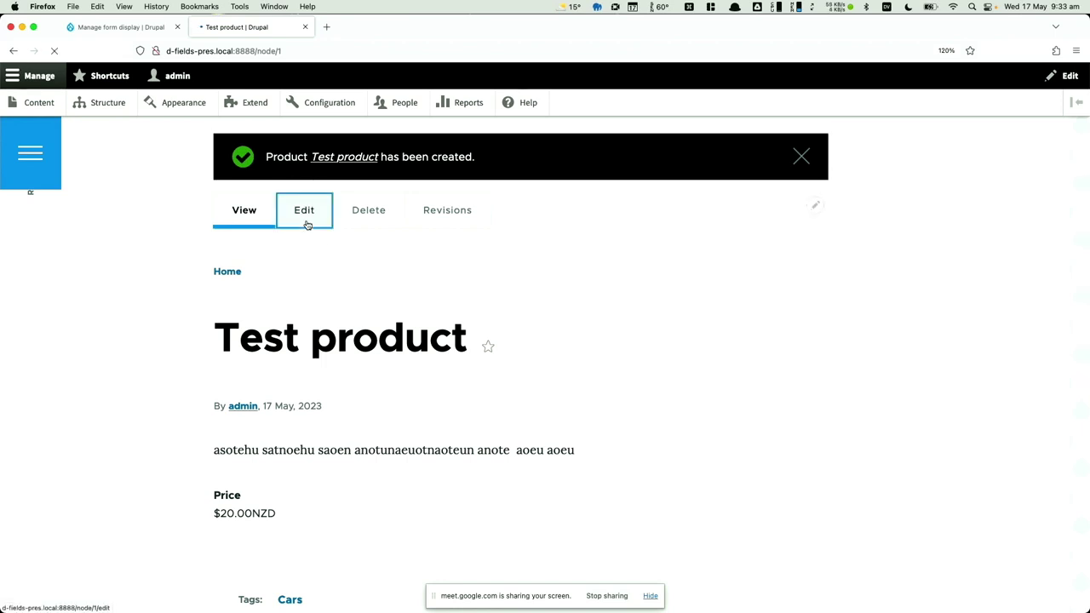
left_click(212, 437)
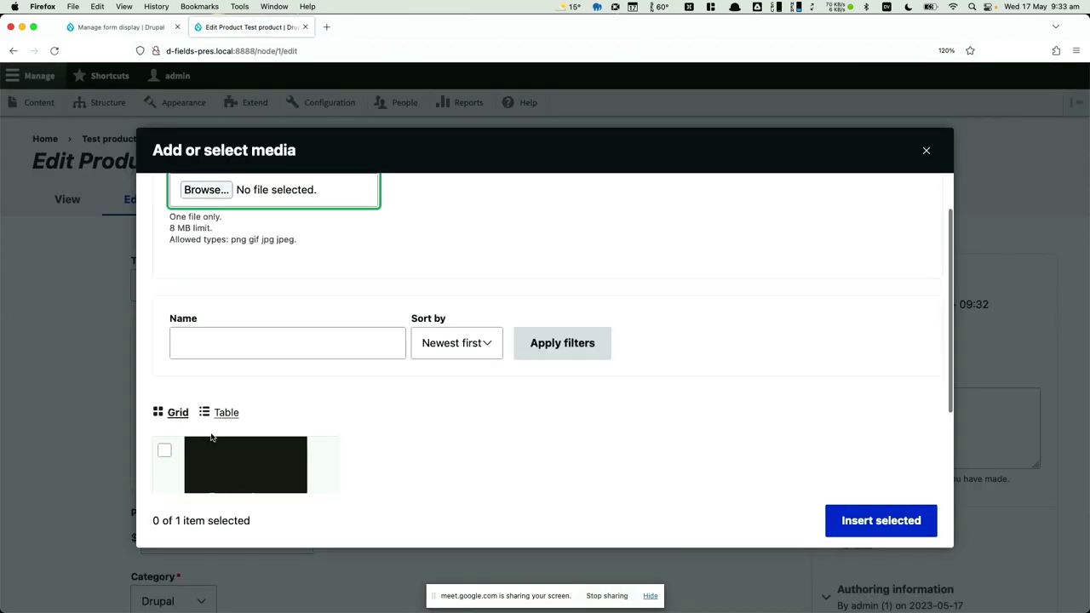
scroll(212, 438, "down", 1)
scroll(212, 437, "down", 2)
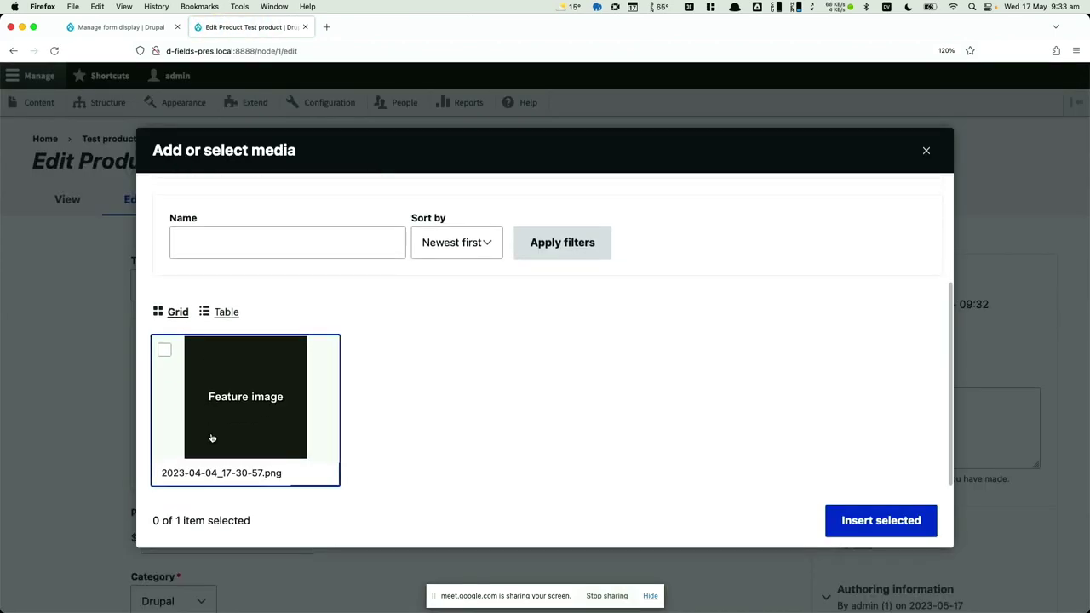
scroll(212, 437, "up", 4)
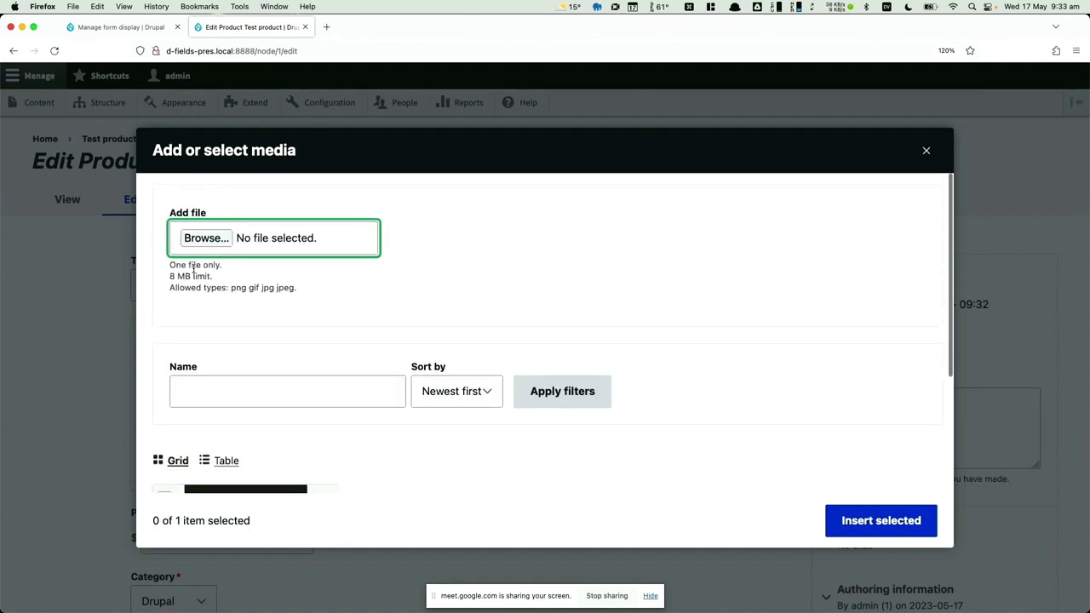
scroll(195, 269, "down", 4)
left_click(164, 341)
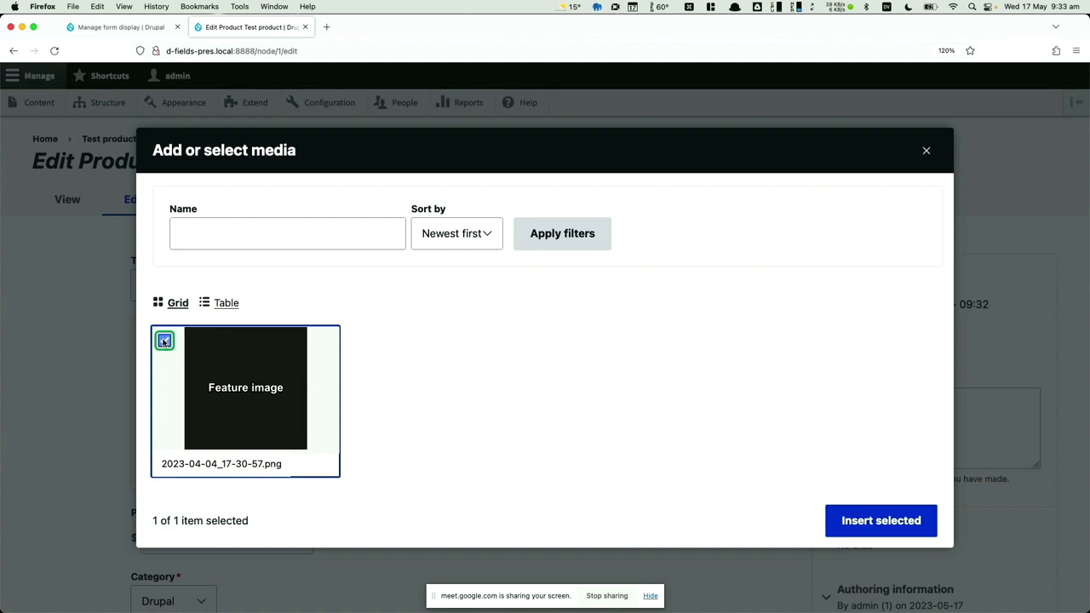
left_click(924, 514)
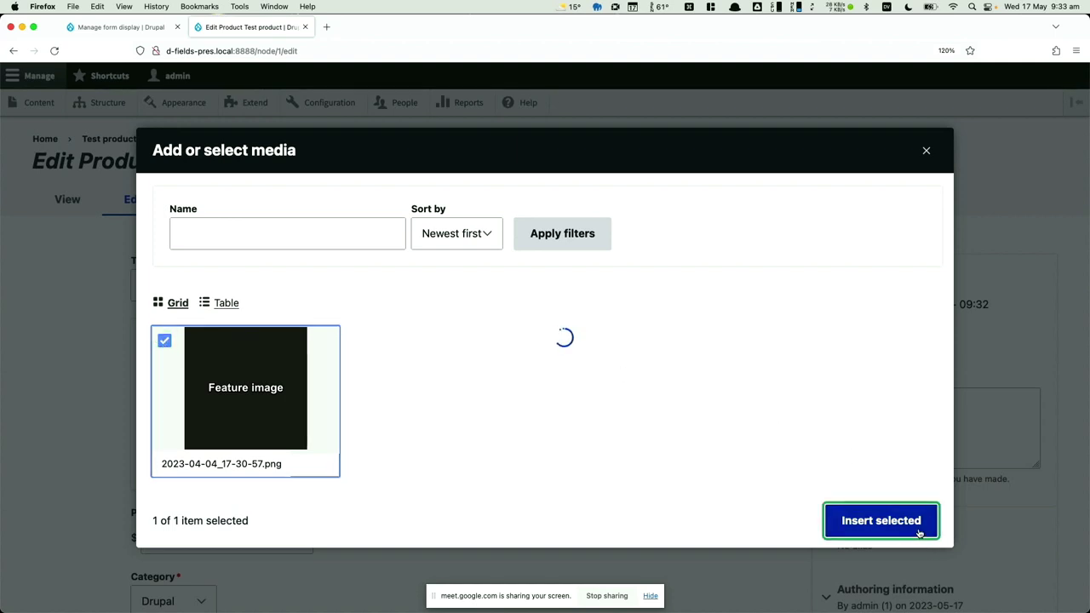
- Save the updated product and return to the Product's Manage form display settings
scroll(534, 364, "down", 6)
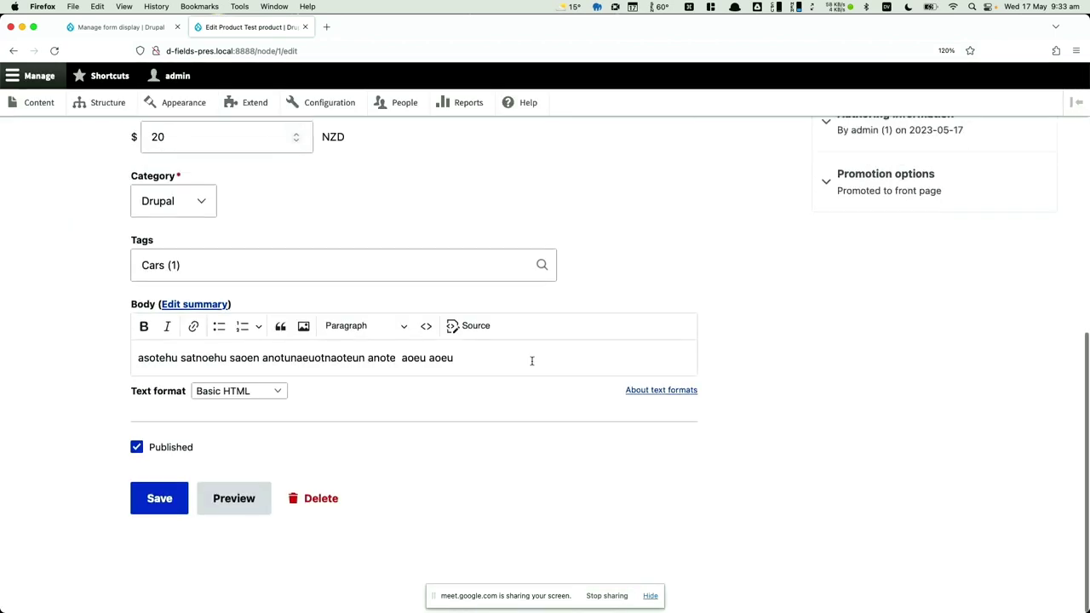
left_click(159, 515)
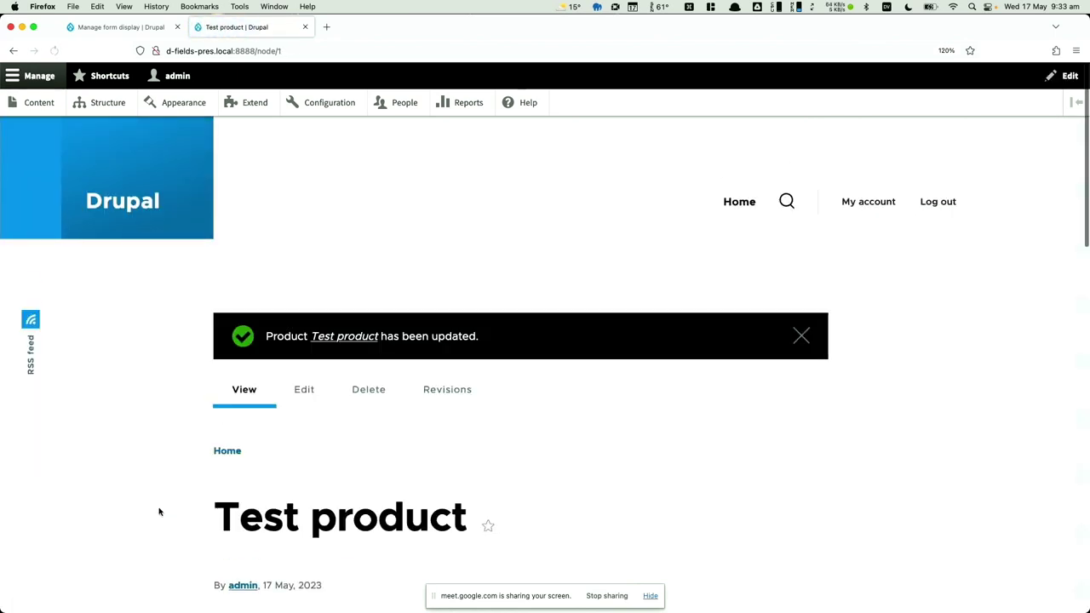
scroll(160, 511, "down", 10)
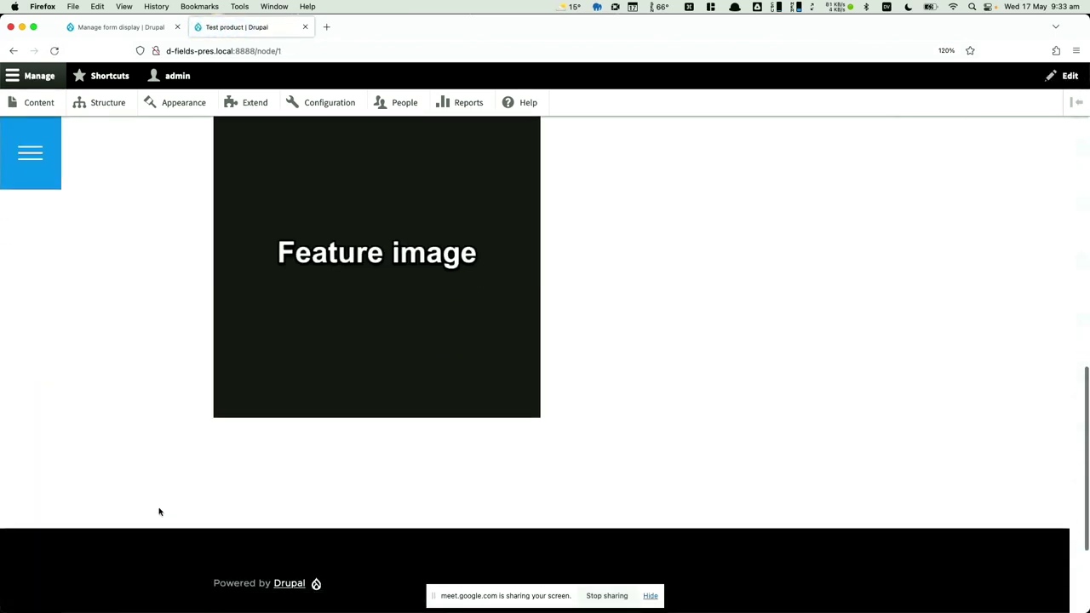
scroll(159, 511, "up", 5)
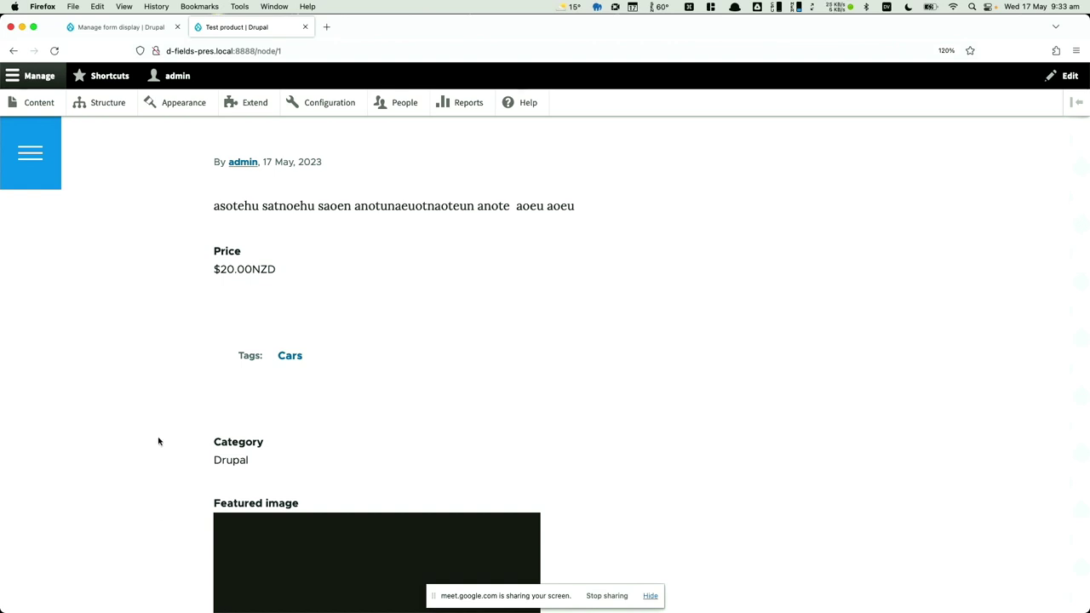
left_click(140, 29)
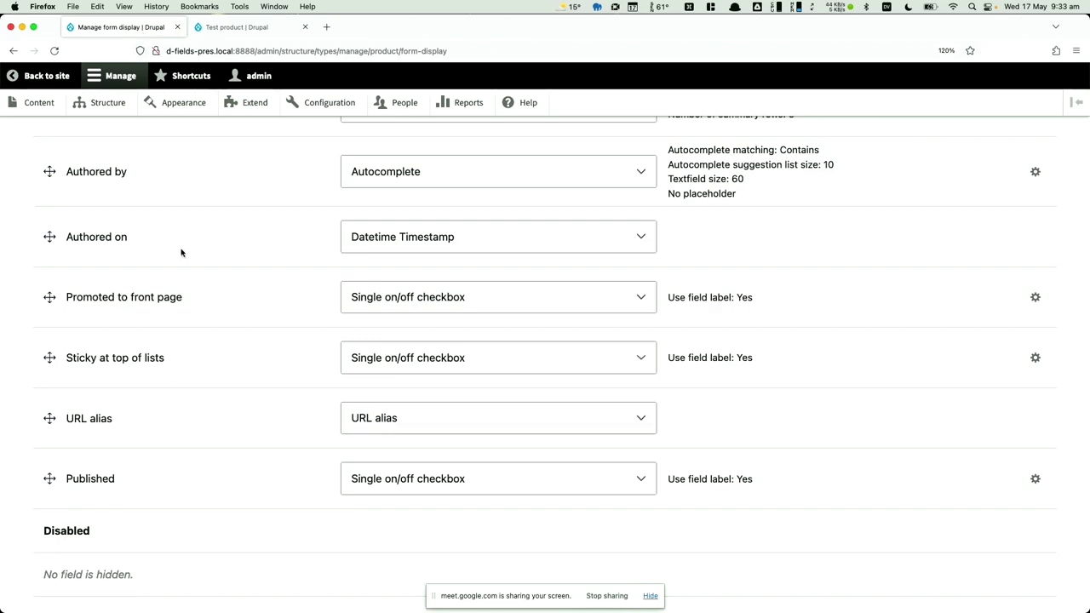
- Reorder the product display: Featured image first, Price second, Links below Body
scroll(175, 268, "up", 10)
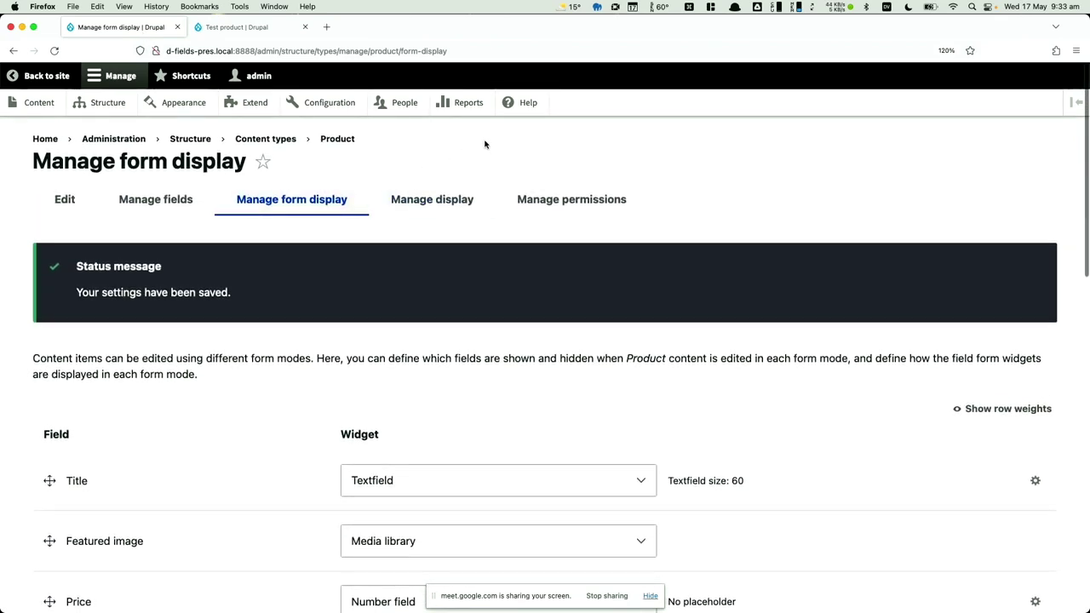
left_click(438, 202)
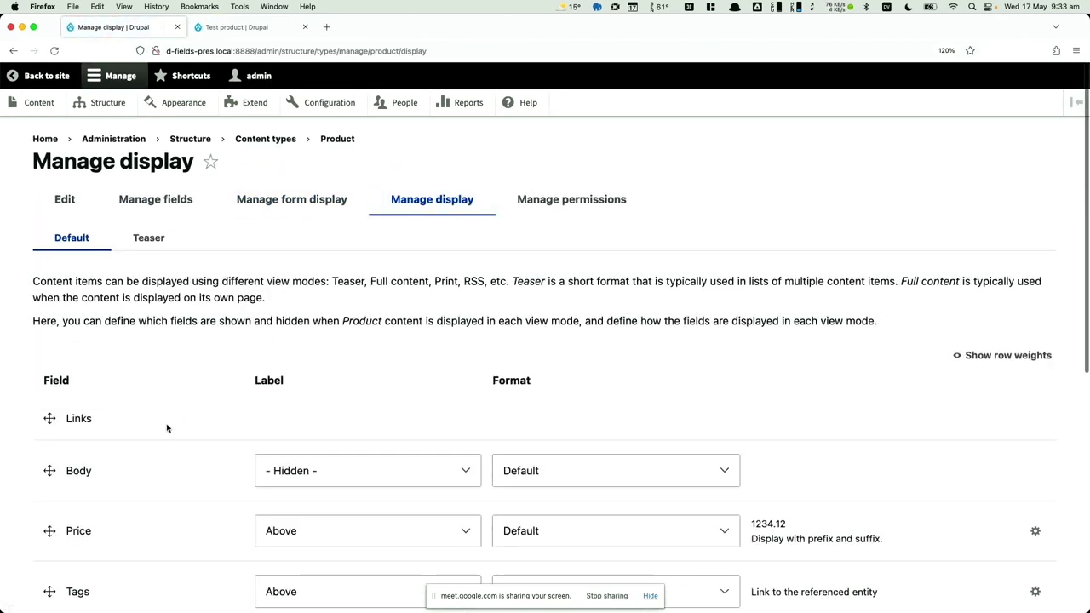
scroll(165, 428, "down", 5)
left_click_drag(60, 442, 53, 165)
left_click_drag(50, 414, 49, 310)
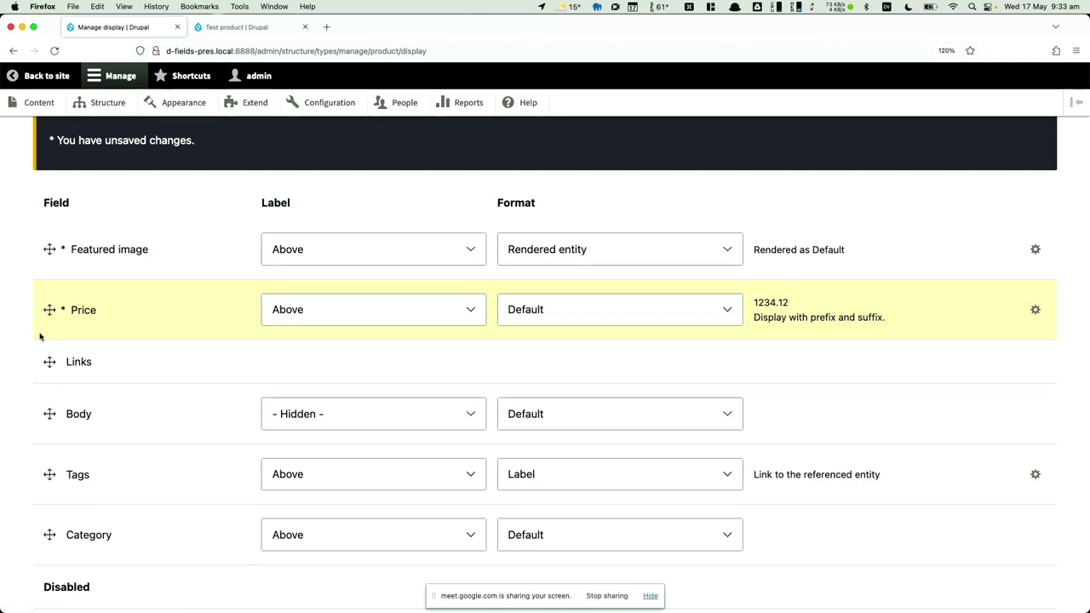
left_click_drag(44, 361, 49, 520)
- Hide the Featured image label and set the Price and Tags labels to Inline
left_click(360, 243)
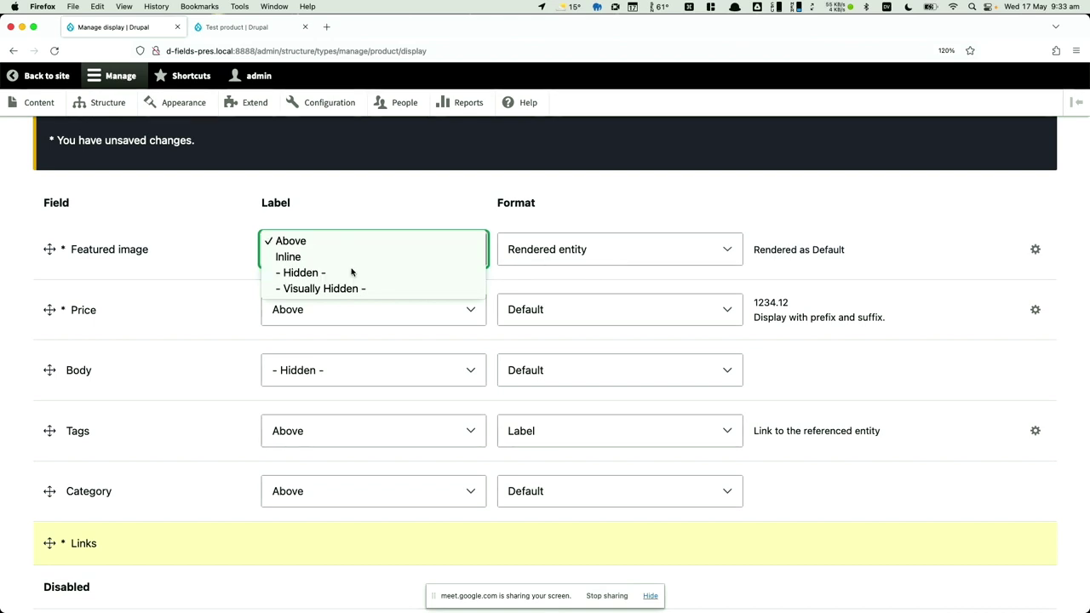
left_click(352, 272)
left_click(353, 303)
left_click(344, 320)
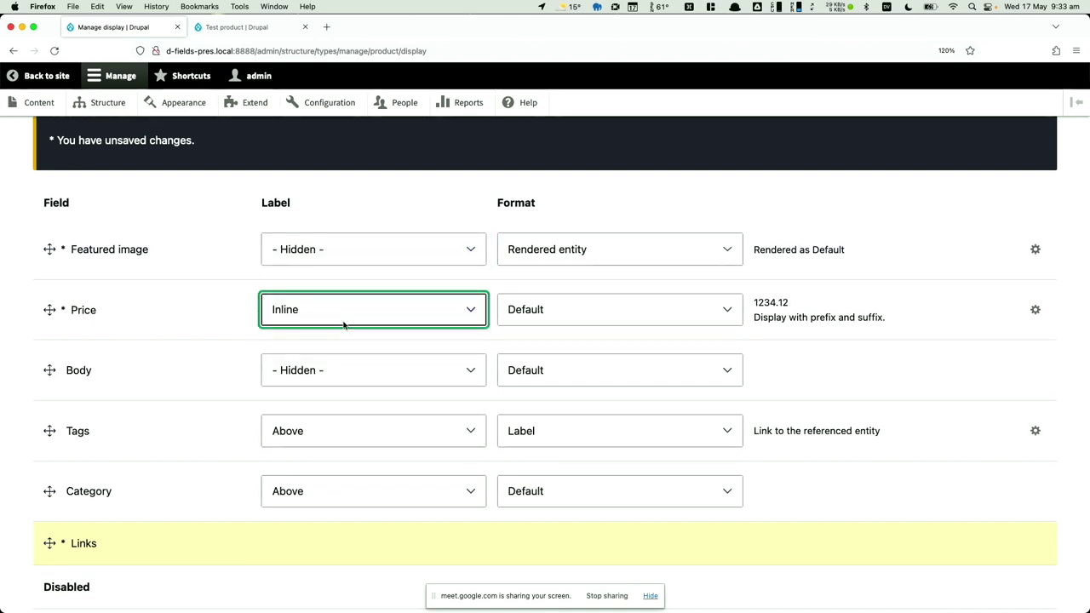
left_click(338, 425)
left_click(333, 442)
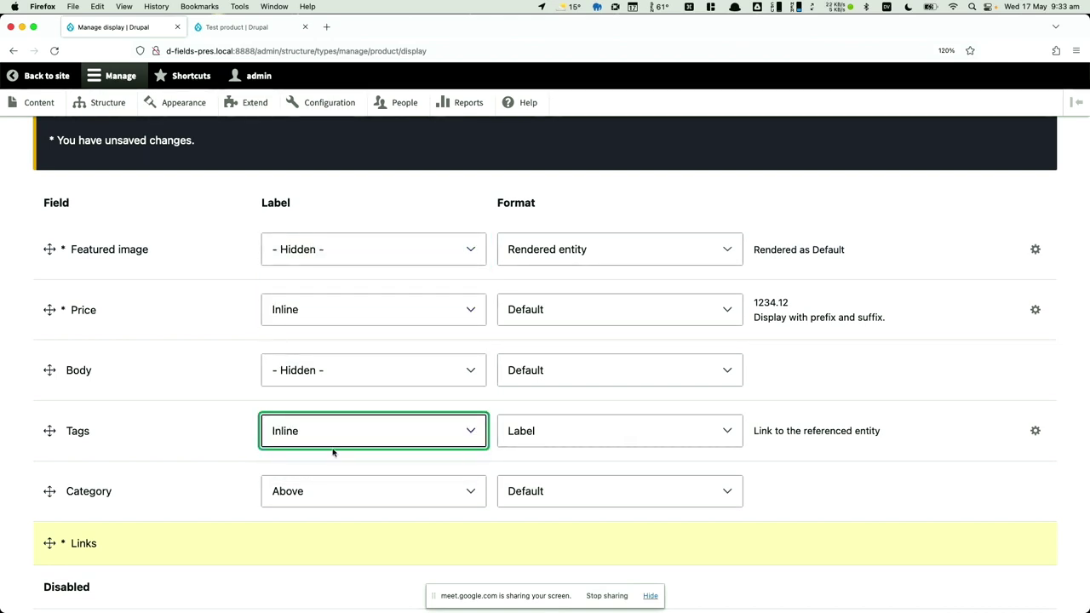
- Set the Category label to Inline and show Featured image in Thumbnail format
left_click(324, 494)
left_click(321, 501)
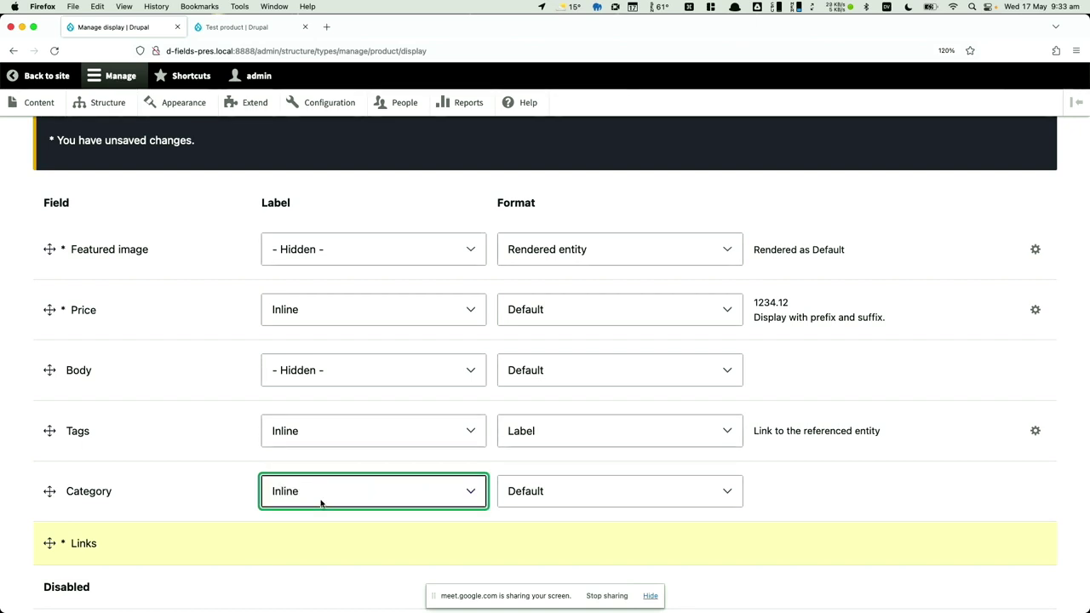
left_click(642, 255)
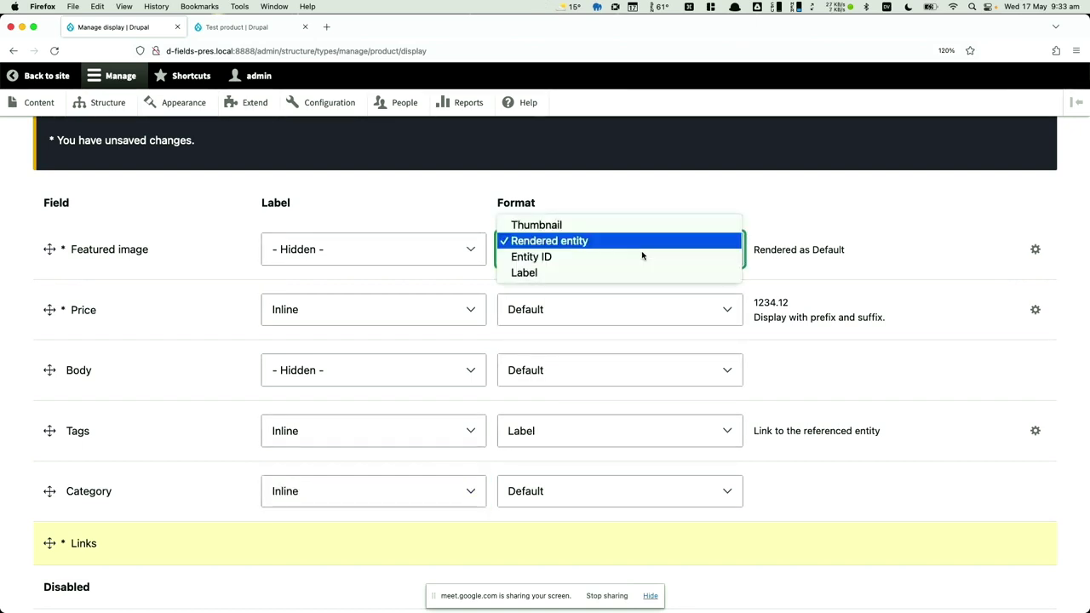
left_click(640, 228)
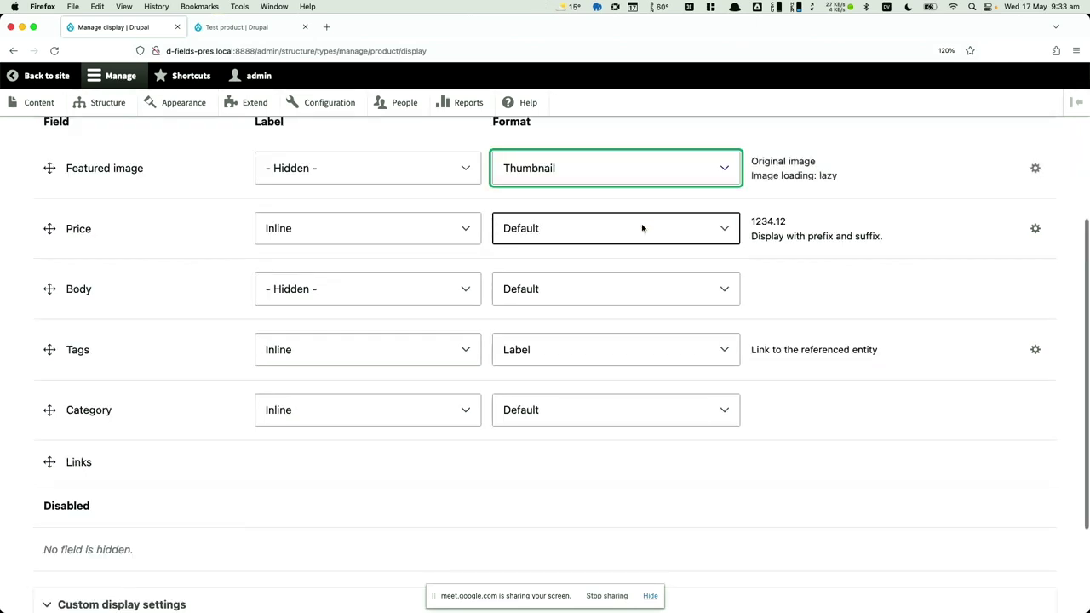
- Apply the Medium (220×220) image style to the featured image thumbnail
left_click(1036, 171)
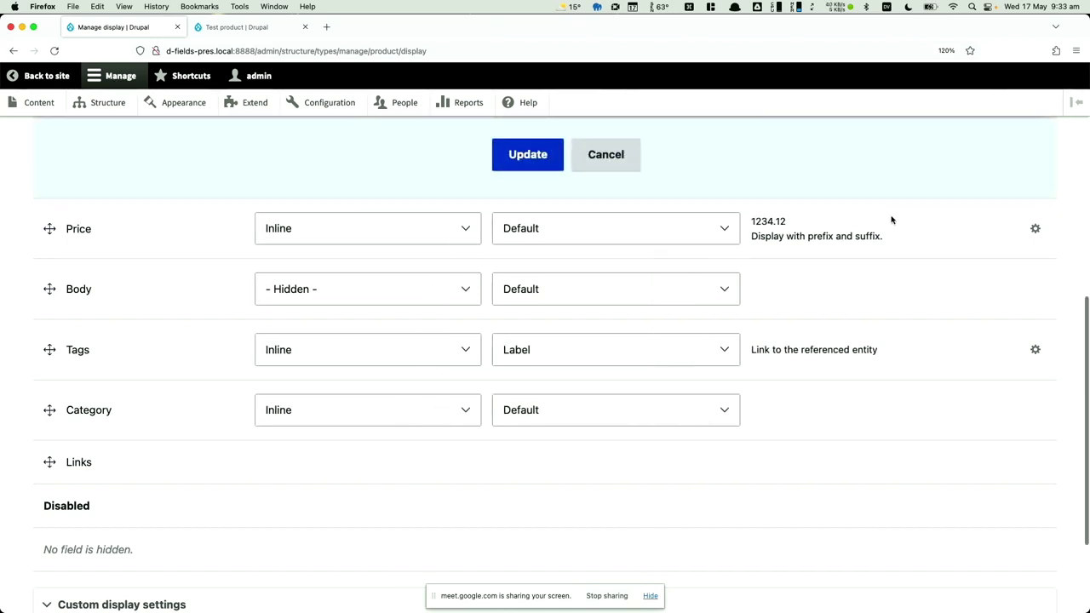
scroll(891, 220, "up", 2)
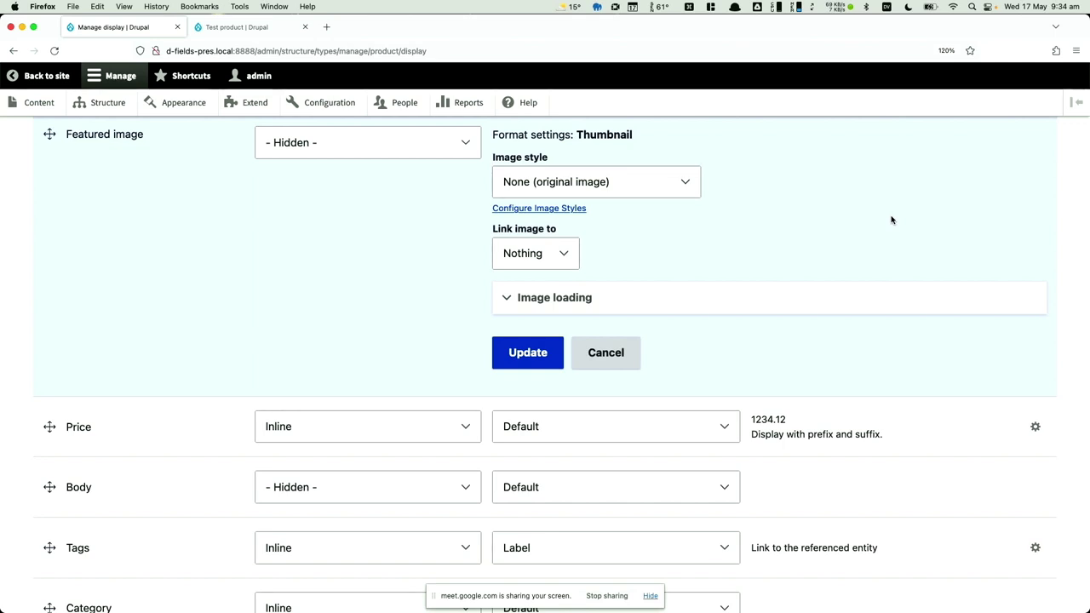
scroll(891, 220, "up", 4)
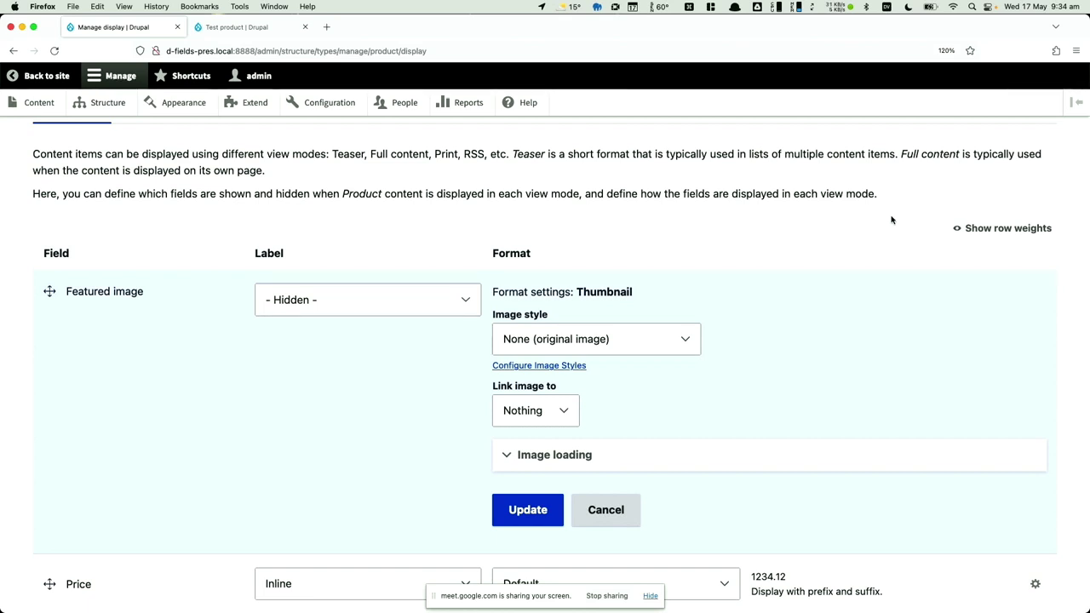
left_click(615, 329)
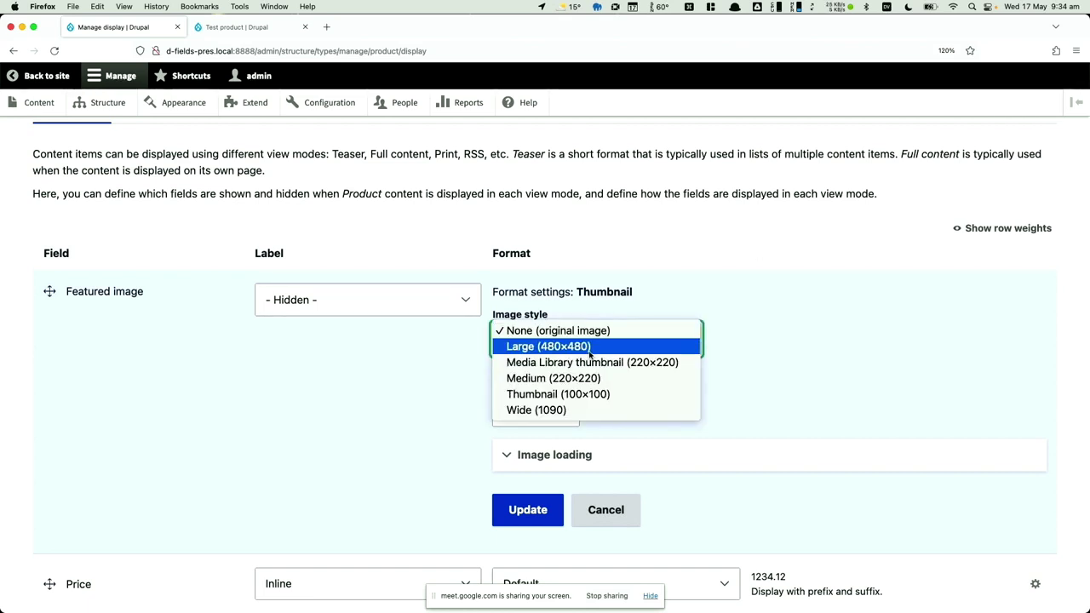
left_click(573, 384)
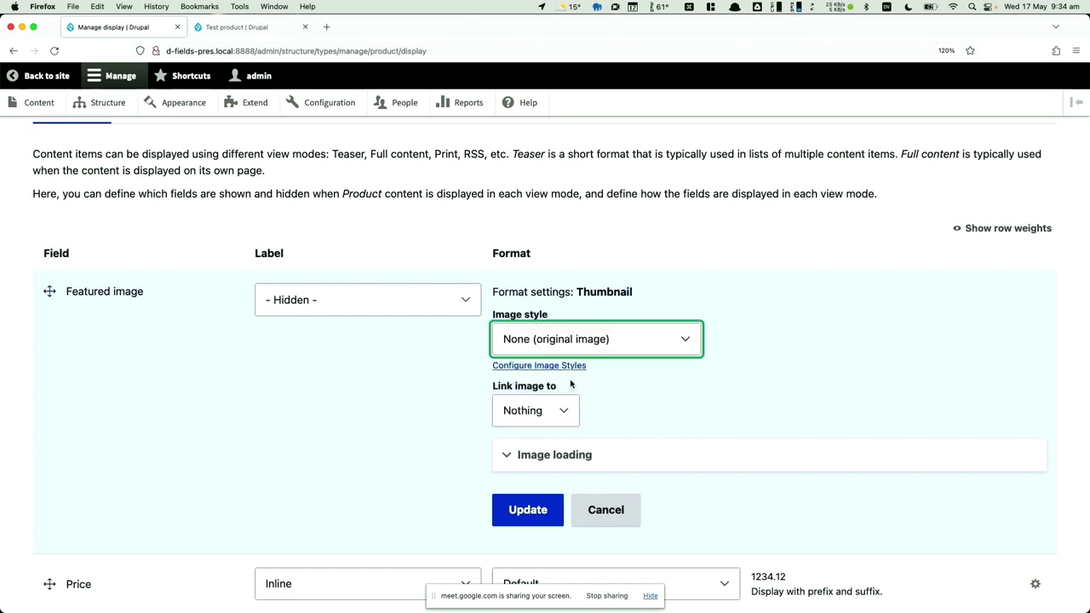
left_click(525, 514)
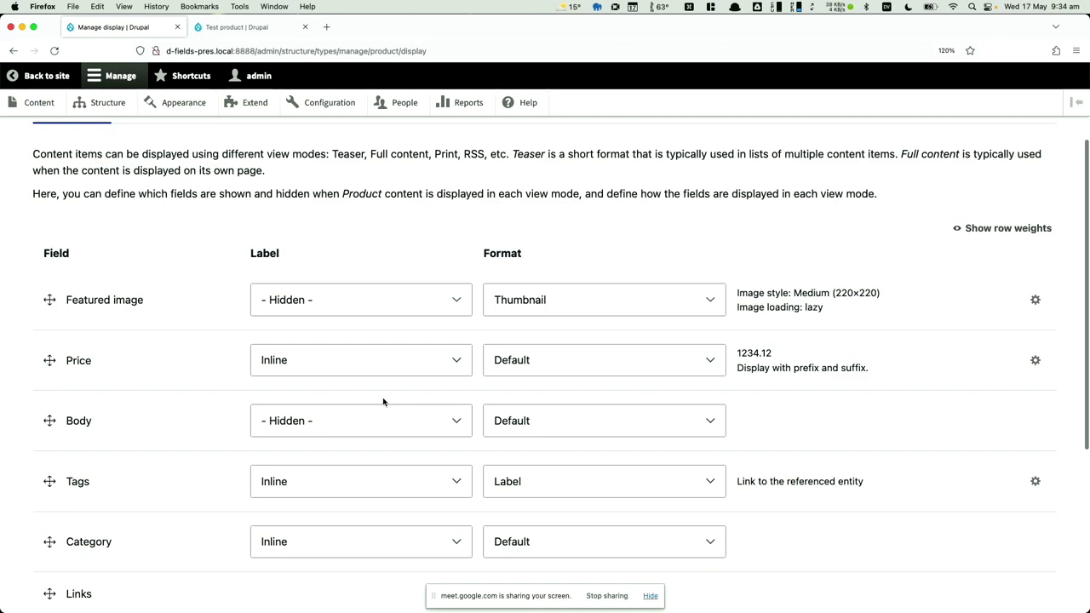
scroll(383, 402, "up", 1)
scroll(383, 402, "down", 5)
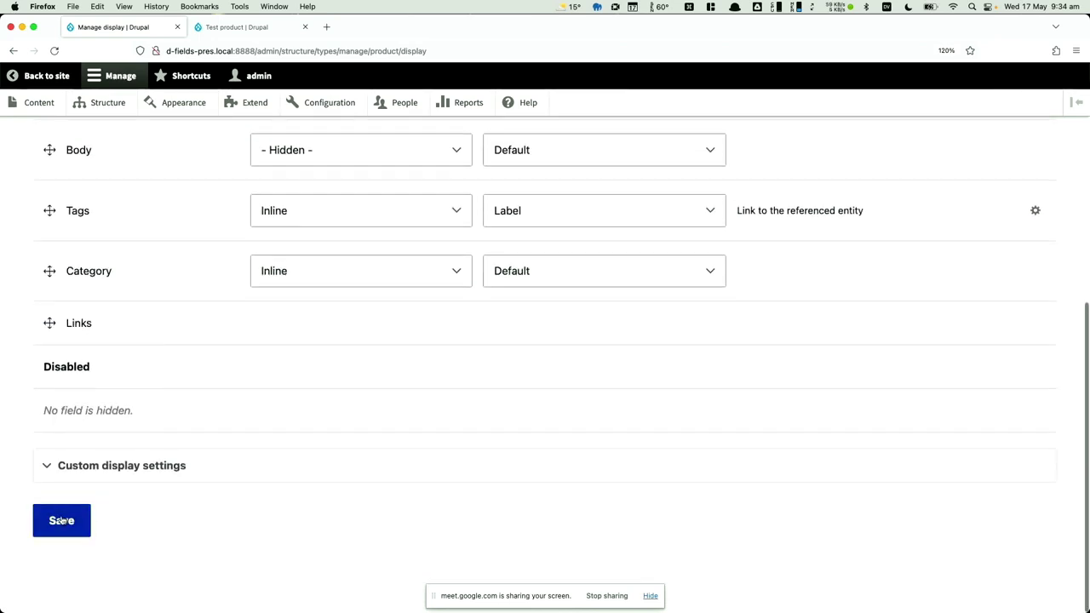
- Save the display settings and check the Test product page's smaller image and inline fields
left_click(61, 520)
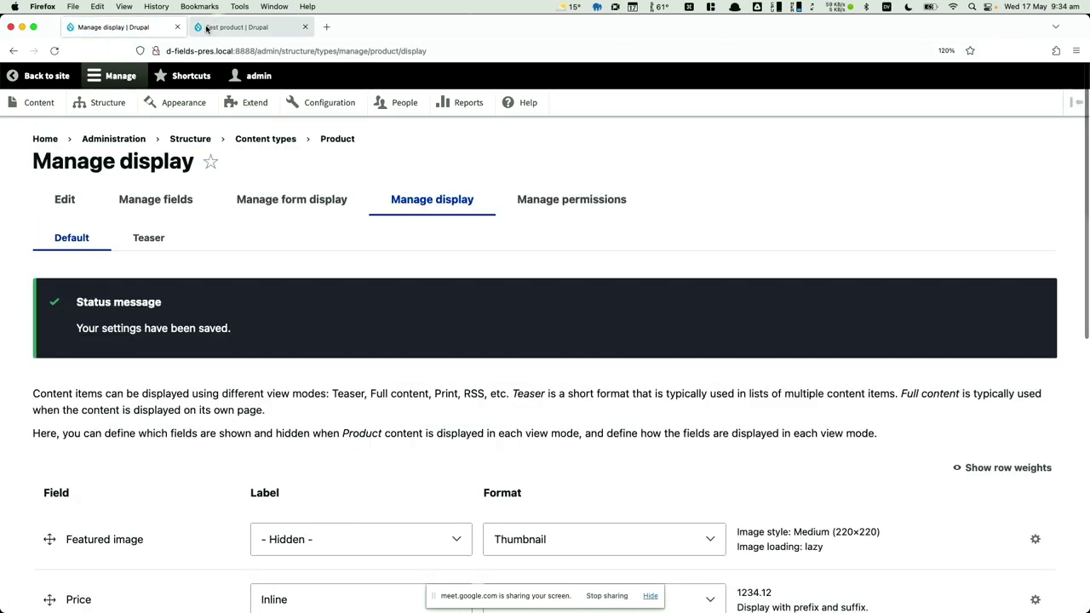
left_click(208, 28)
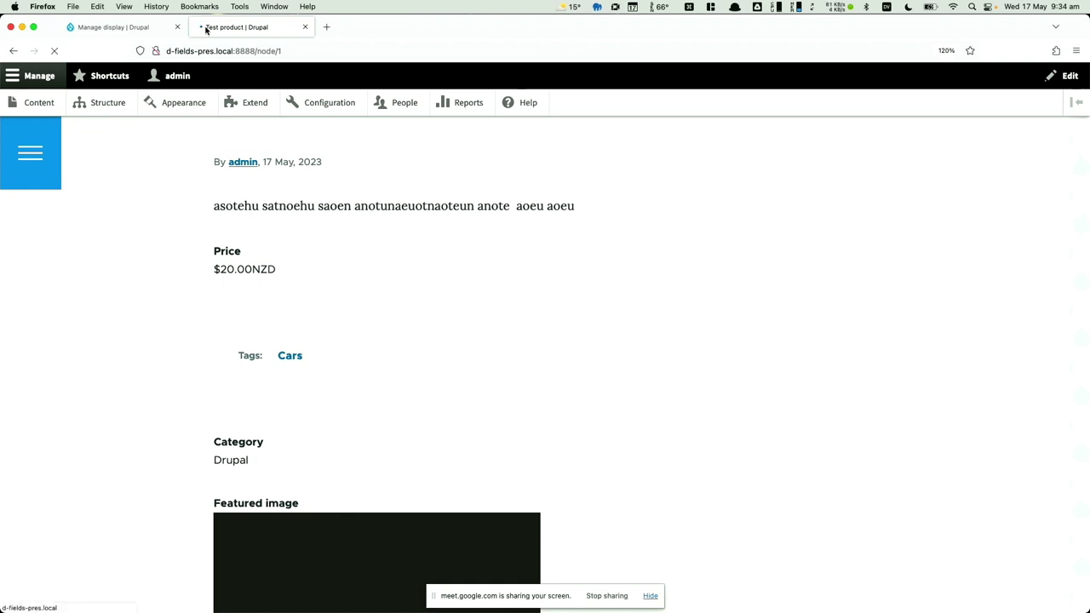
scroll(537, 293, "up", 3)
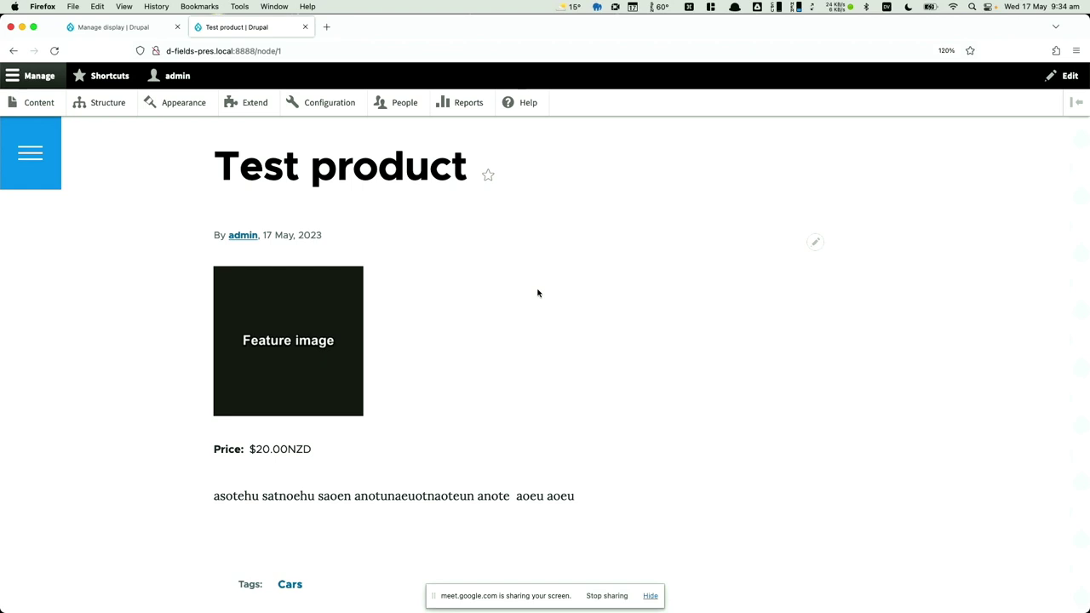
scroll(537, 293, "down", 3)
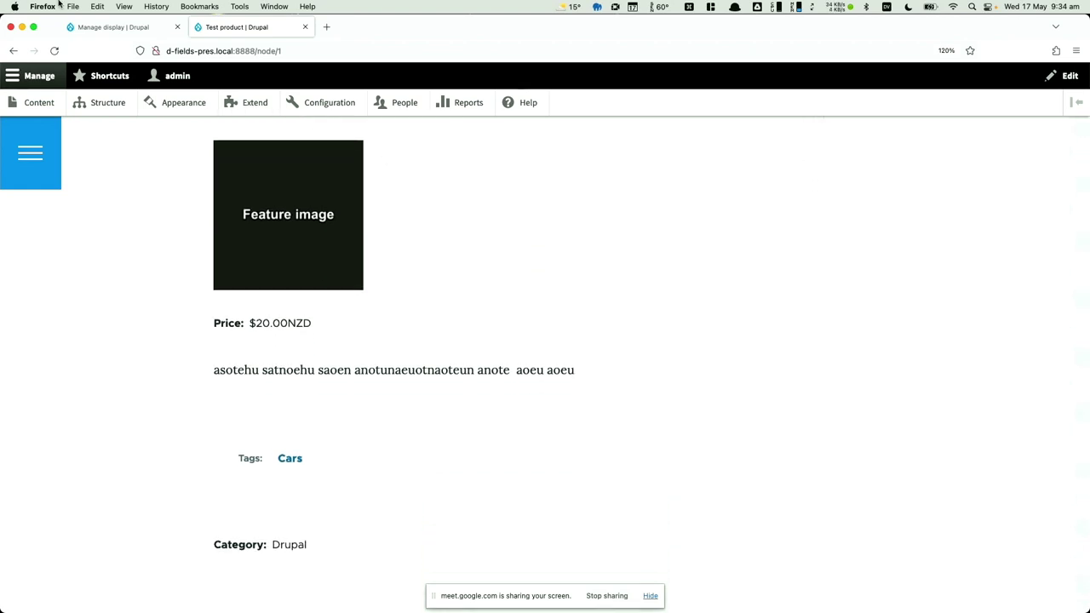
- Back on Manage display, expand Custom display settings to view the Teaser option
left_click(122, 34)
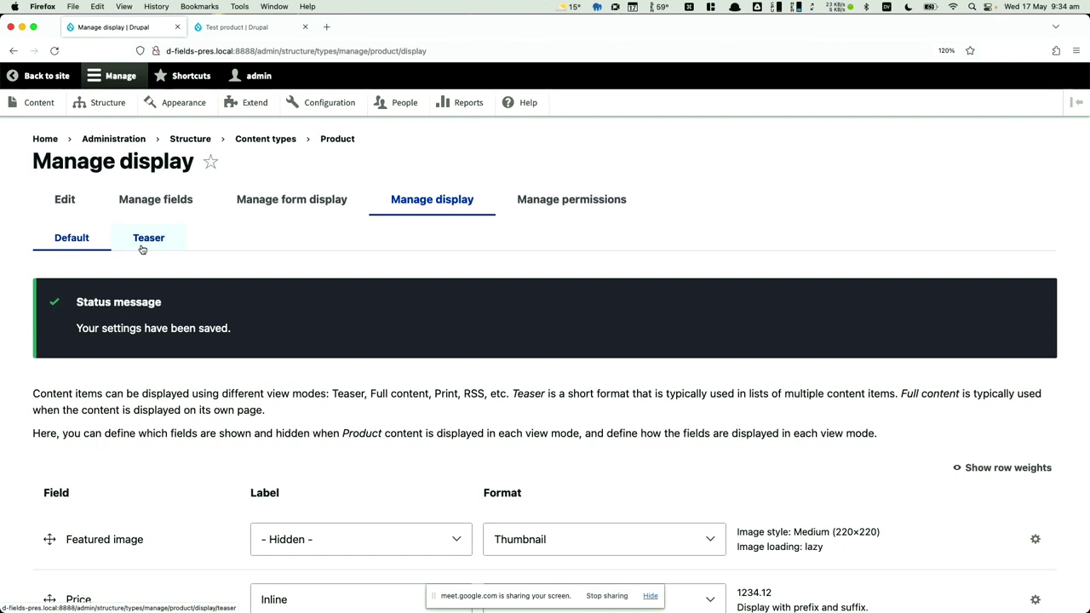
scroll(136, 314, "down", 10)
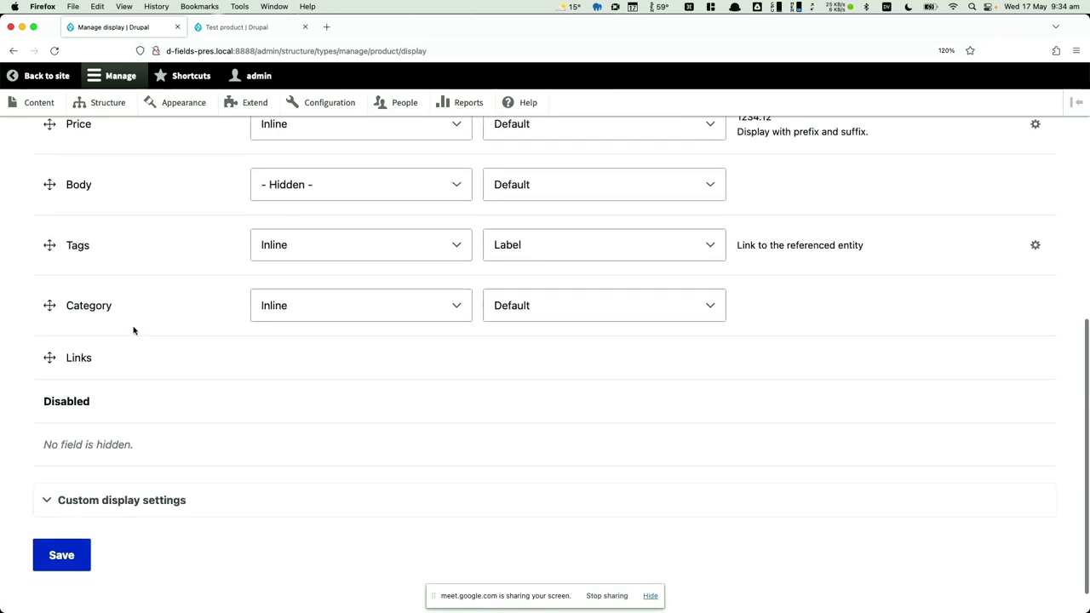
left_click(119, 481)
scroll(120, 480, "down", 4)
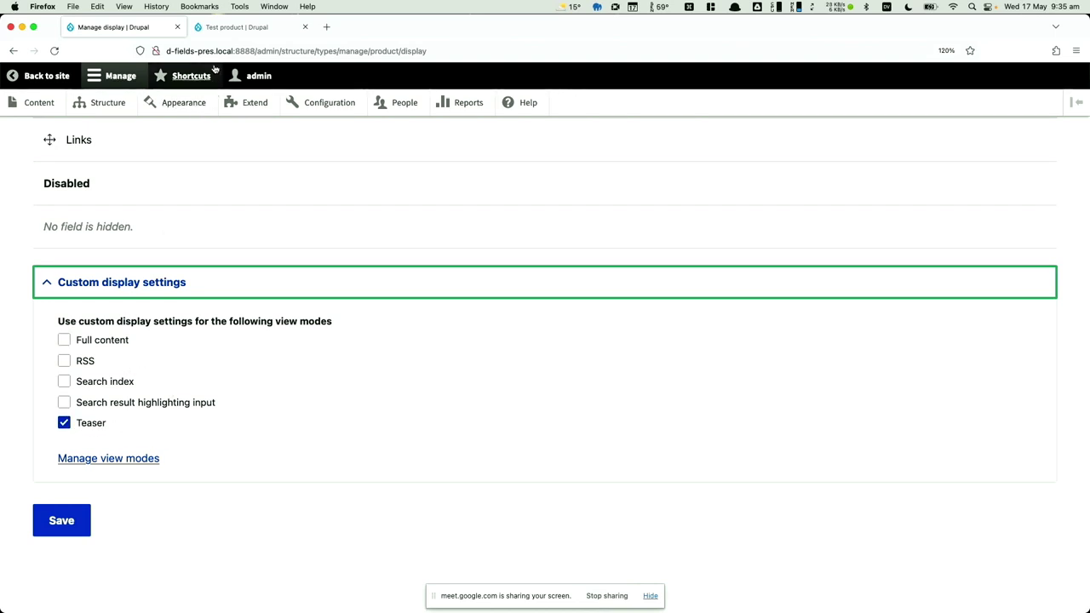
left_click(224, 29)
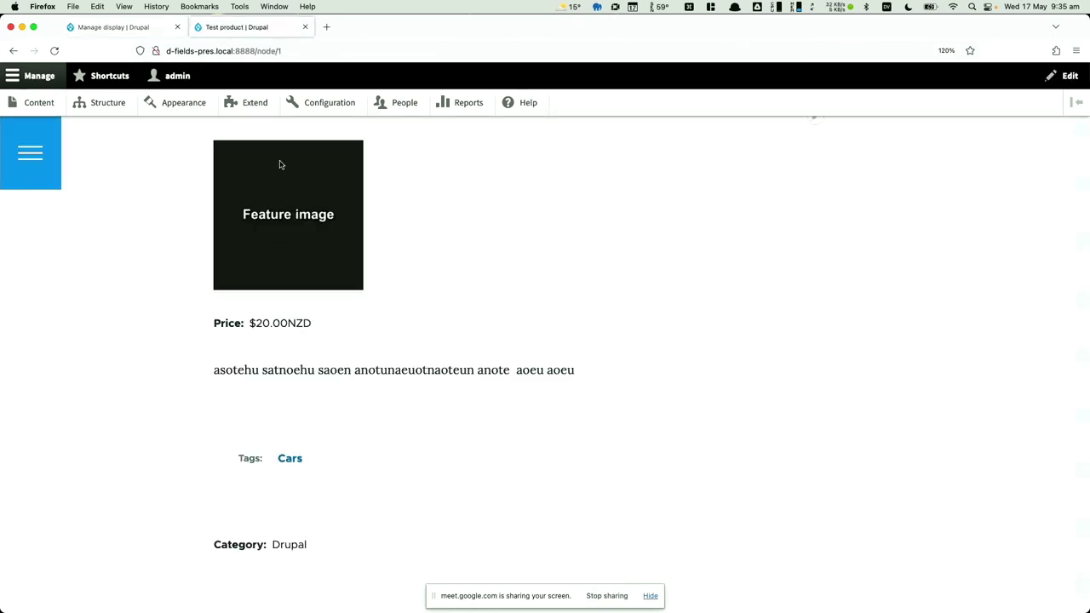
left_click(162, 29)
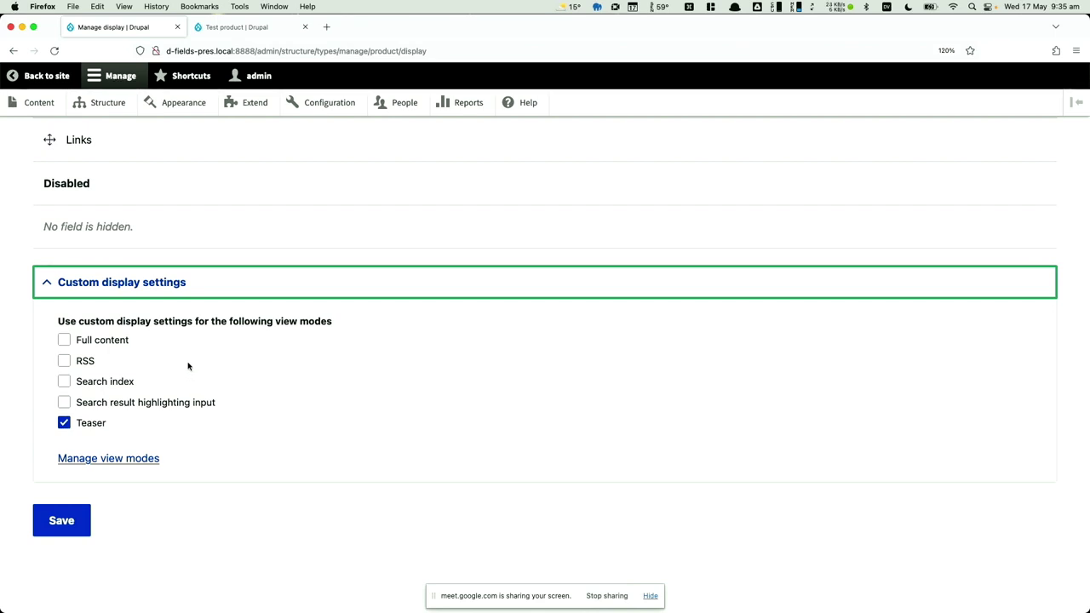
scroll(189, 366, "up", 1)
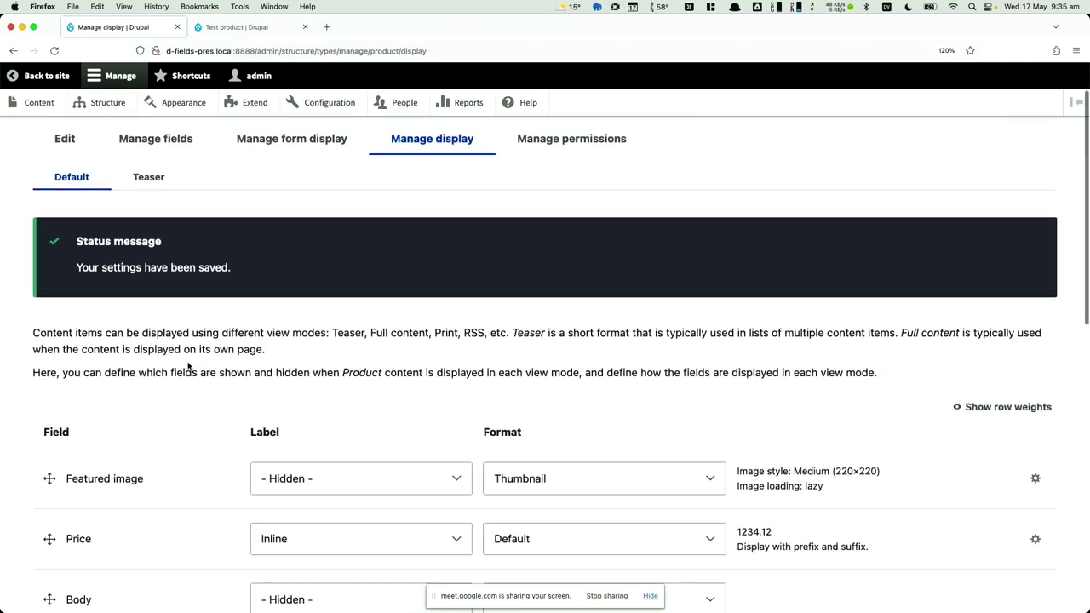
scroll(188, 366, "up", 1)
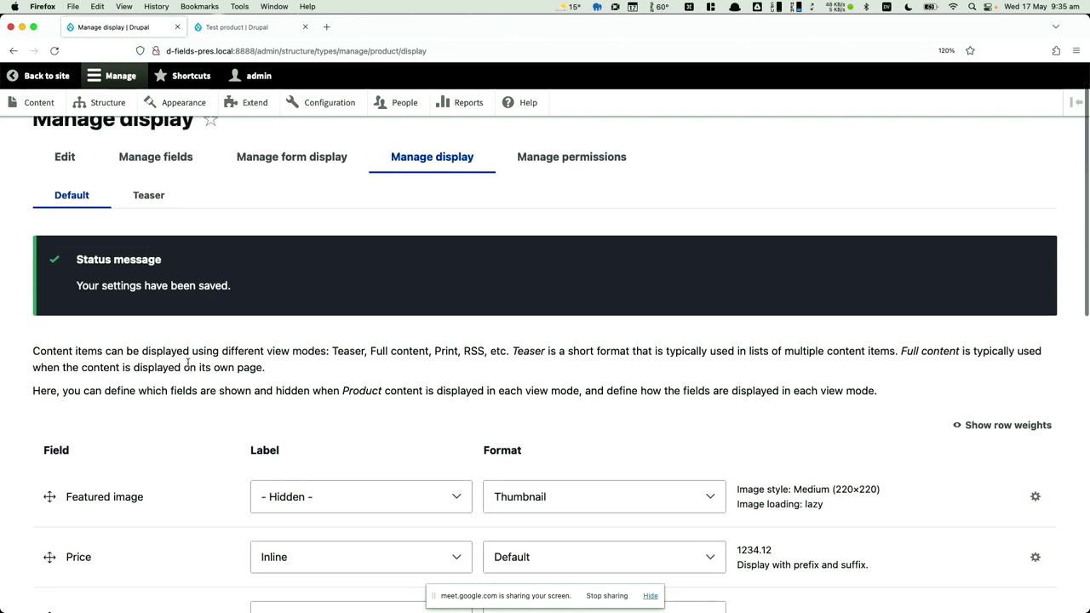
- In the Teaser display, move Links below Body and bring Price out of disabled fields
left_click(149, 196)
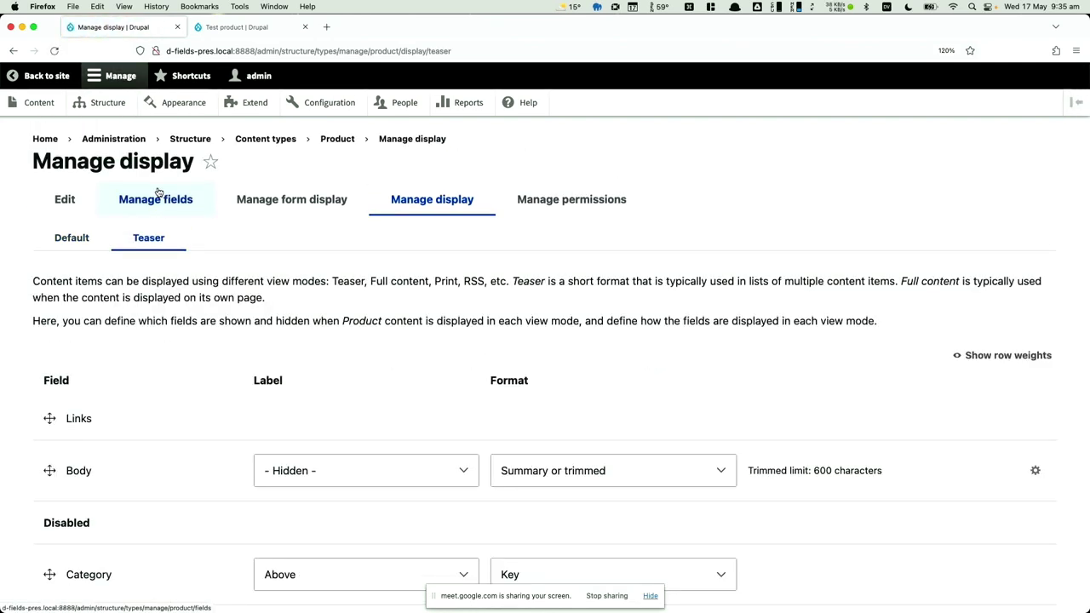
scroll(51, 383, "down", 3)
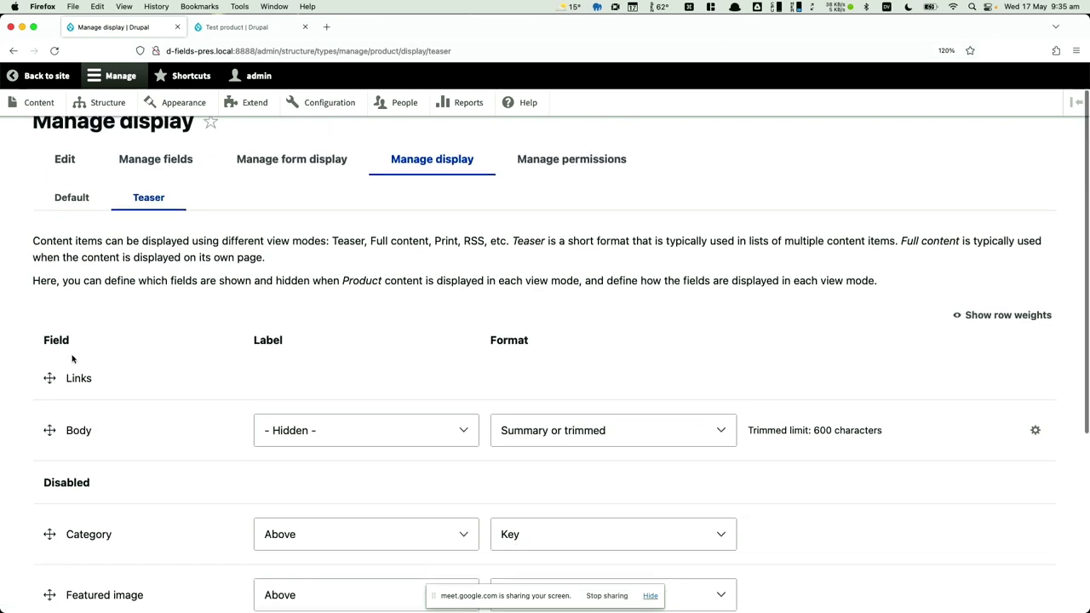
left_click_drag(48, 523, 51, 314)
scroll(63, 379, "down", 3)
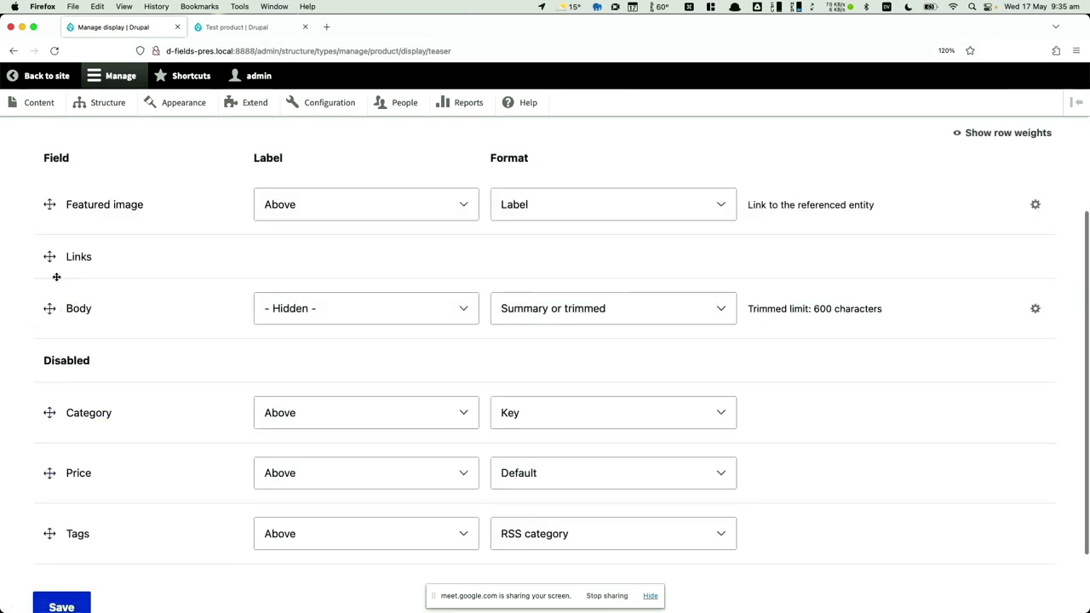
left_click_drag(50, 257, 51, 311)
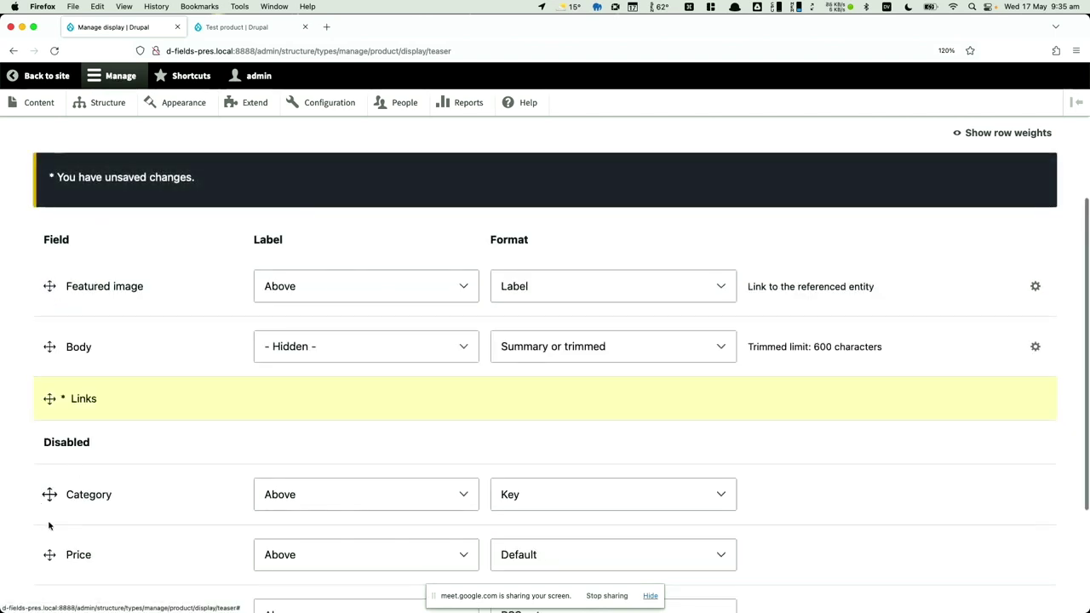
left_click_drag(50, 554, 59, 355)
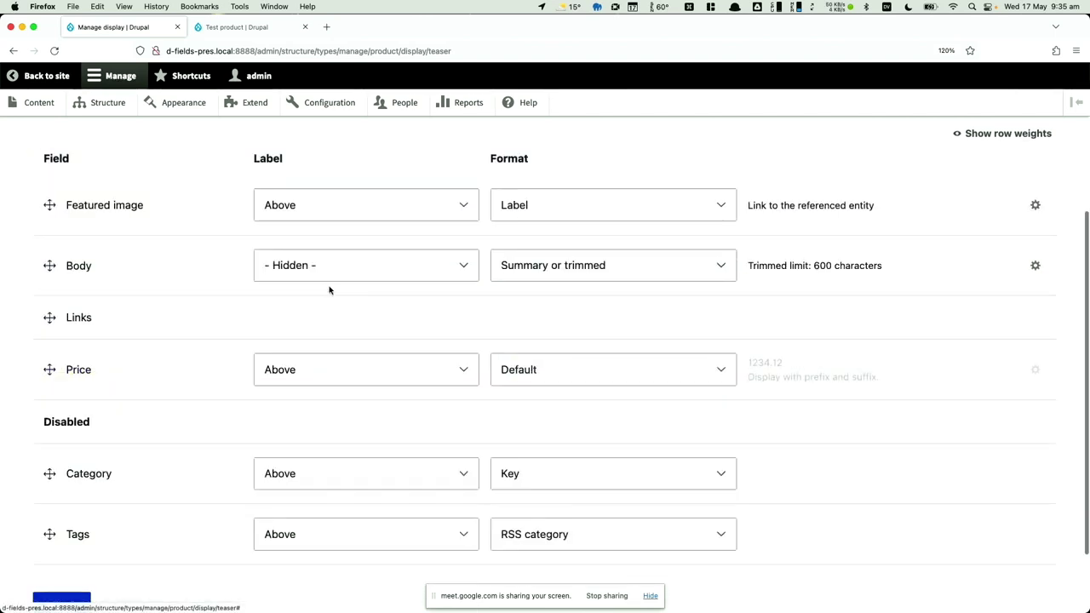
- Hide the Featured image label, put Price above Body with an Inline label, and choose Thumbnail format
left_click(334, 205)
left_click(340, 229)
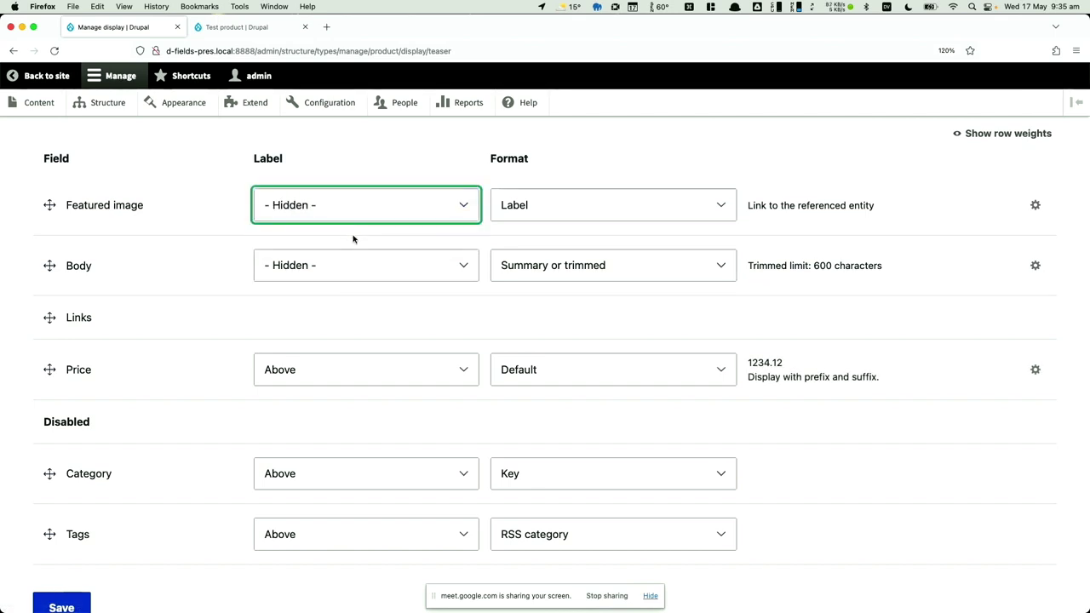
left_click_drag(51, 369, 48, 280)
left_click(358, 350)
left_click(347, 370)
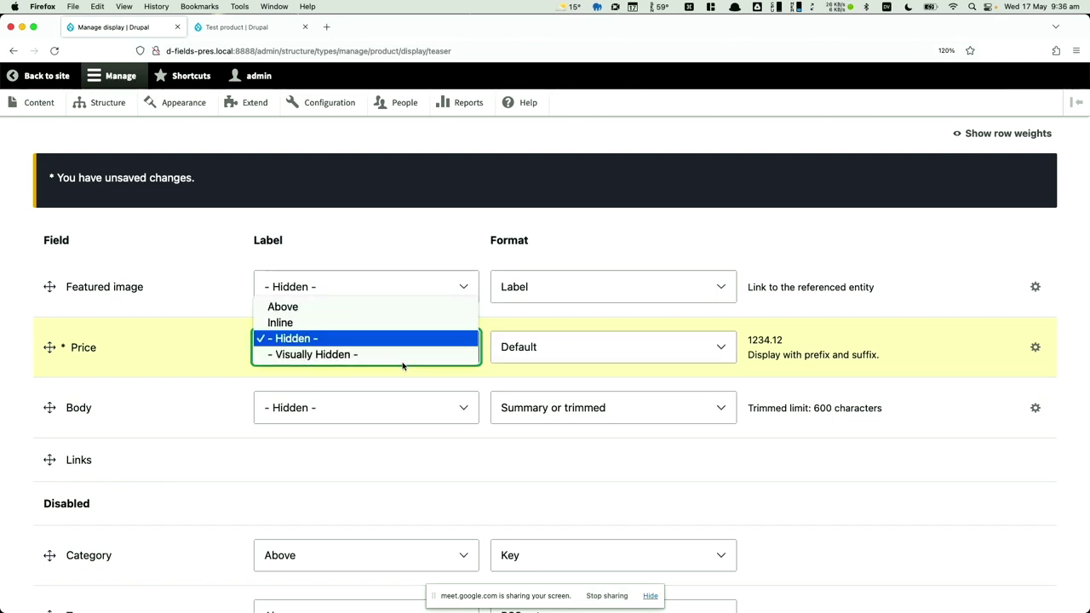
left_click(389, 324)
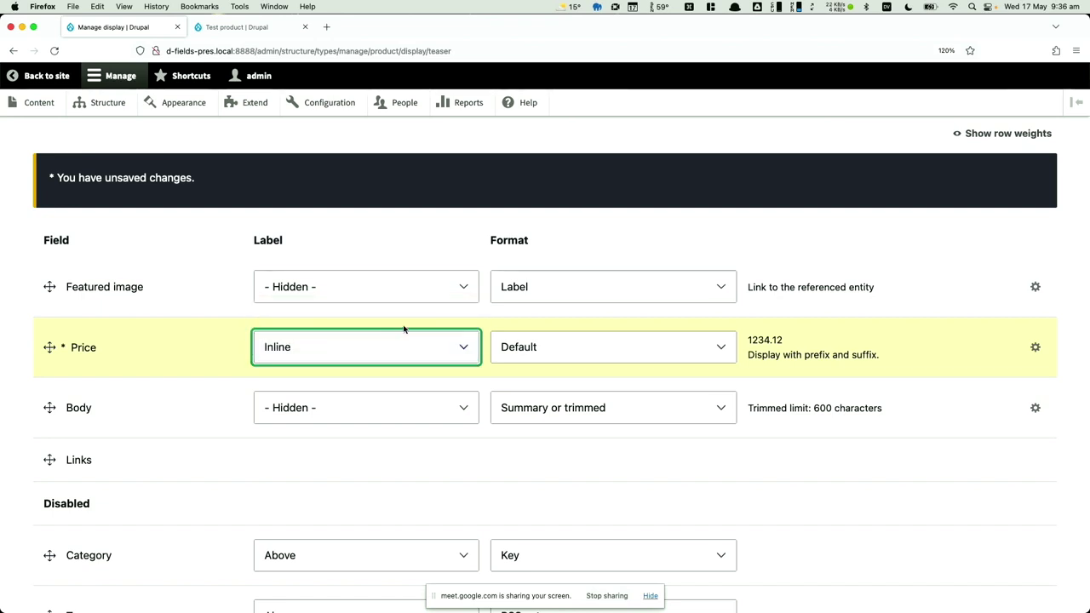
left_click(610, 287)
- Show the teaser featured image using the Thumbnail (100×100) image style
left_click(606, 231)
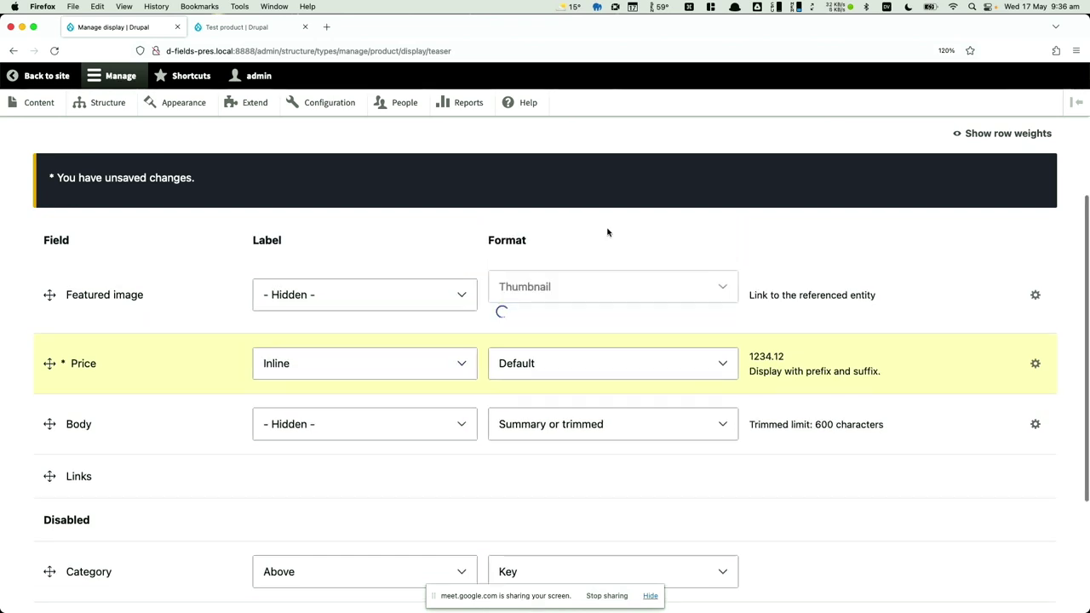
left_click(1033, 204)
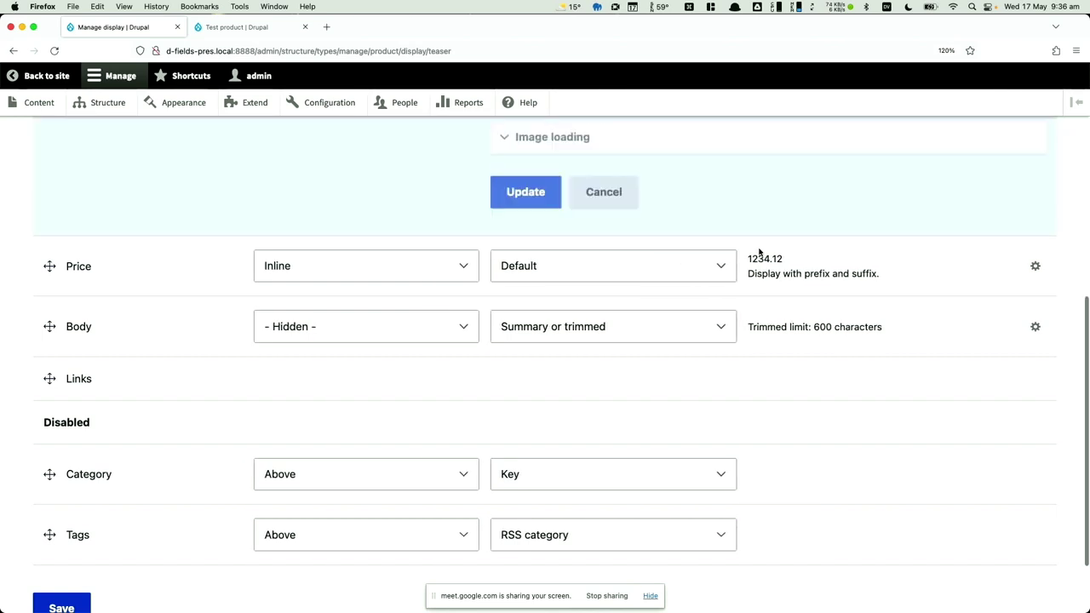
scroll(625, 194, "up", 5)
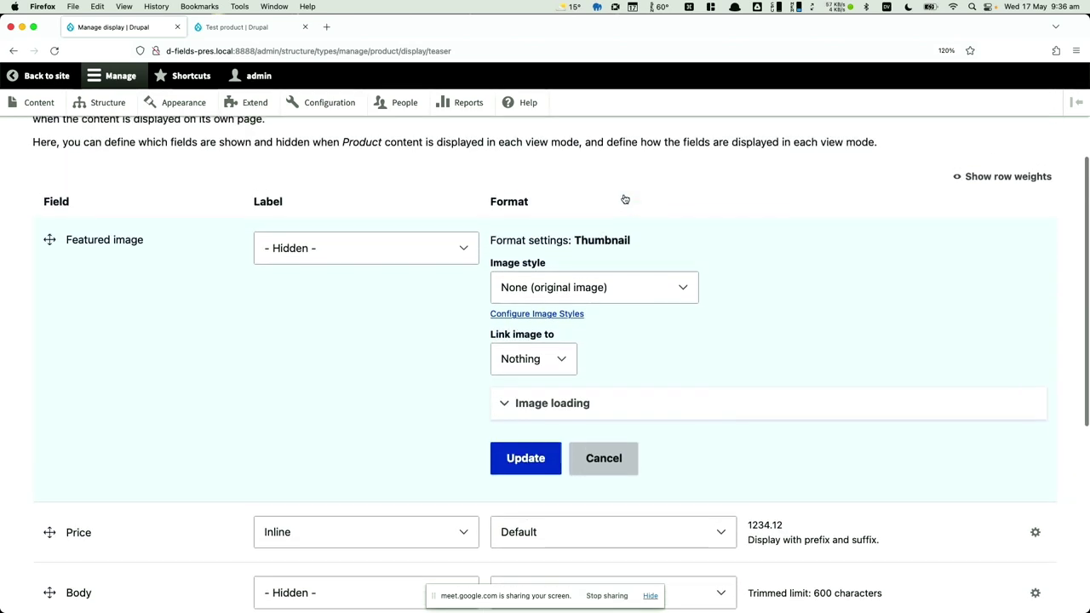
left_click(596, 288)
left_click(564, 342)
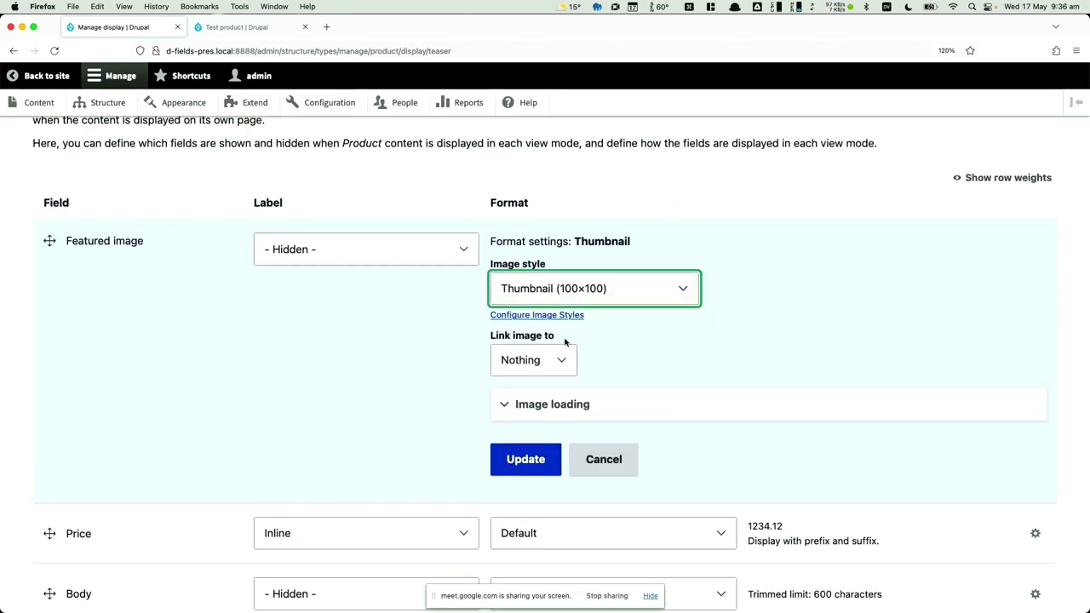
left_click(523, 464)
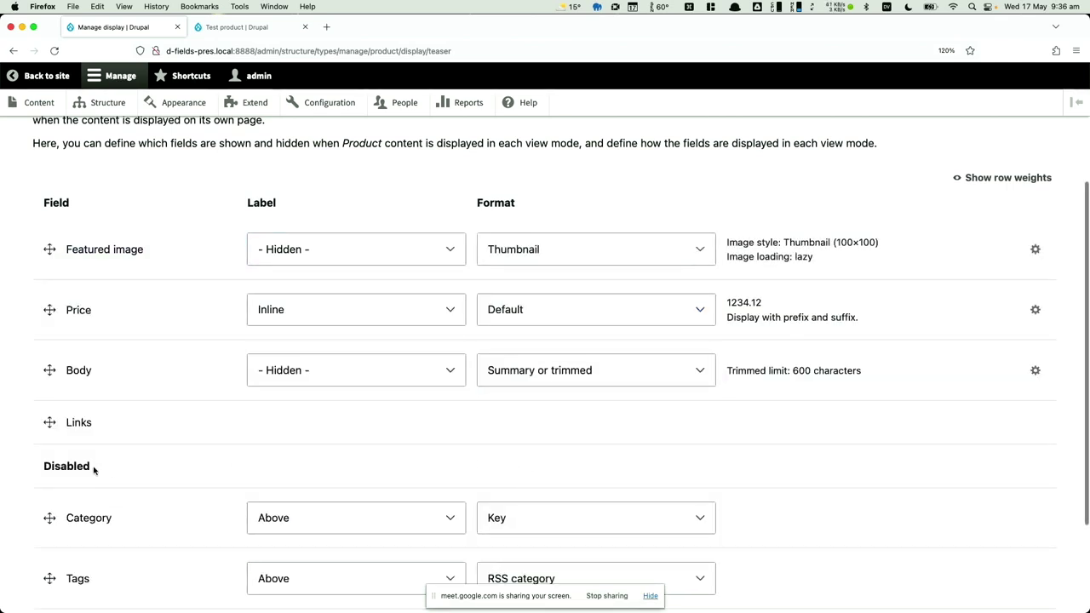
- Trim the teaser Body to 150 characters and save the Teaser display
left_click(495, 372)
left_click(495, 379)
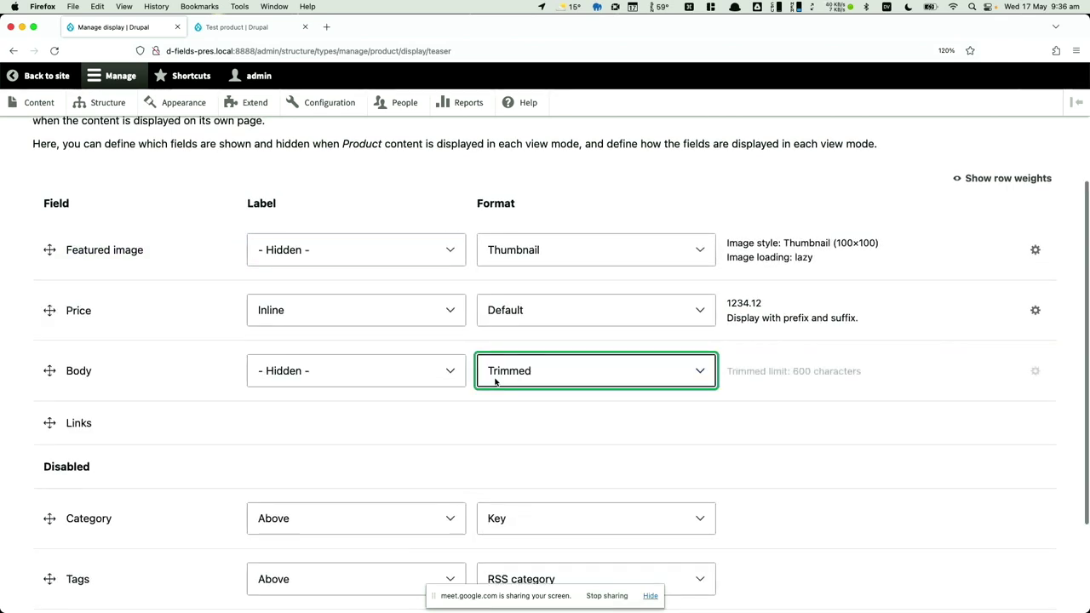
left_click(1034, 371)
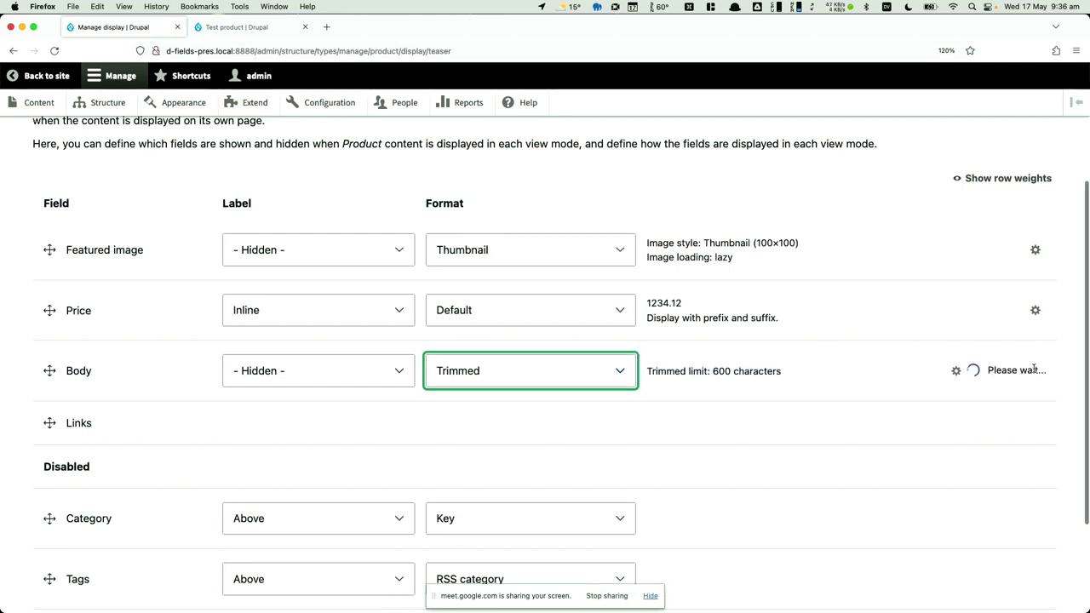
left_click(527, 408)
double_click(528, 409)
type("150")
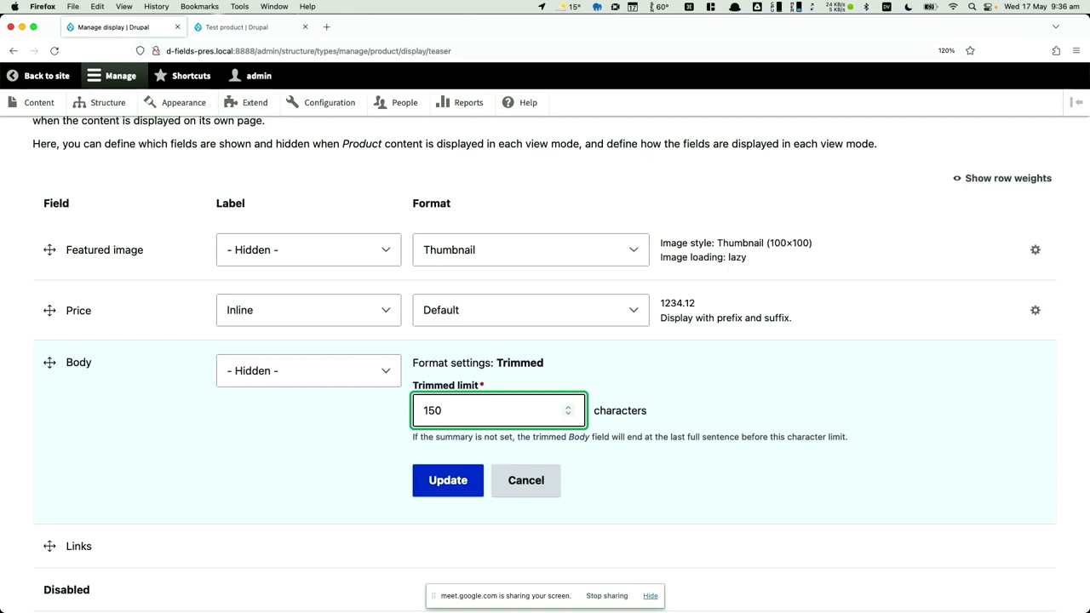
left_click(446, 479)
scroll(442, 486, "down", 5)
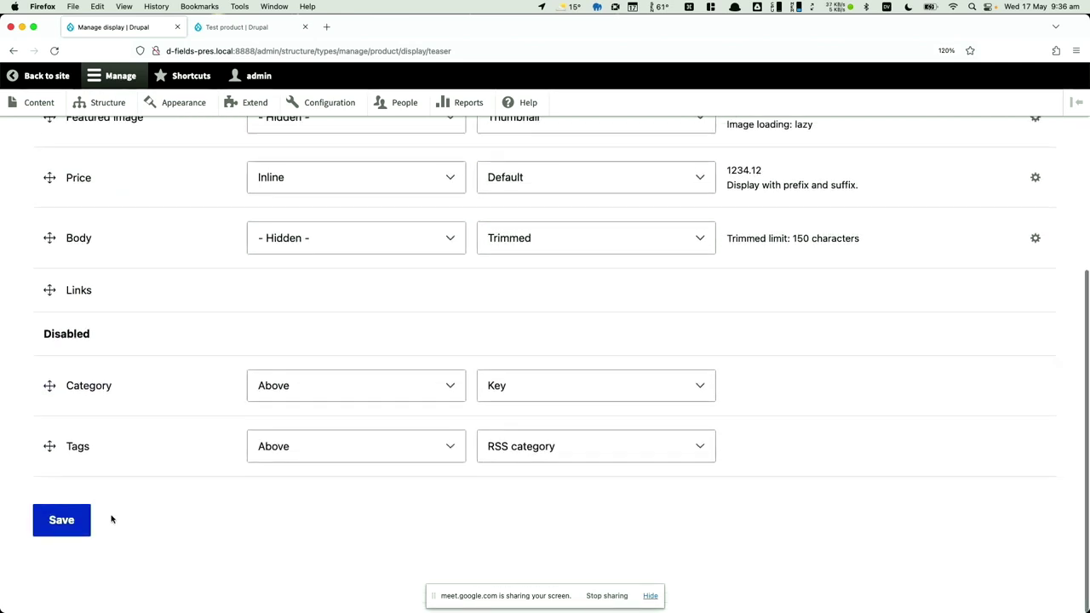
left_click(85, 520)
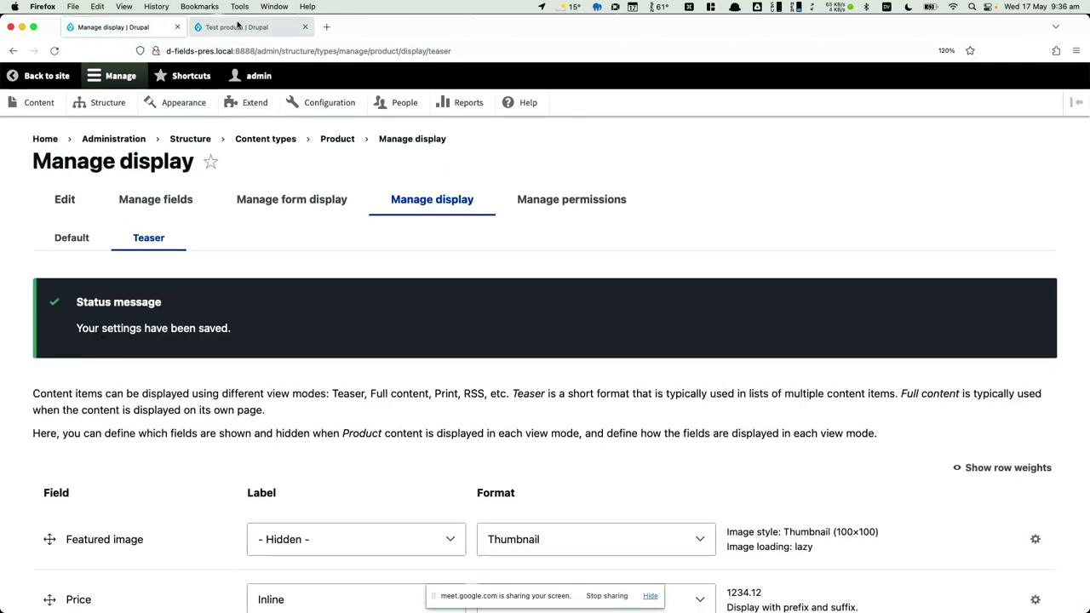
- Reload the Test product page and view its thumbnail teaser with trimmed body on the home page
left_click(237, 27)
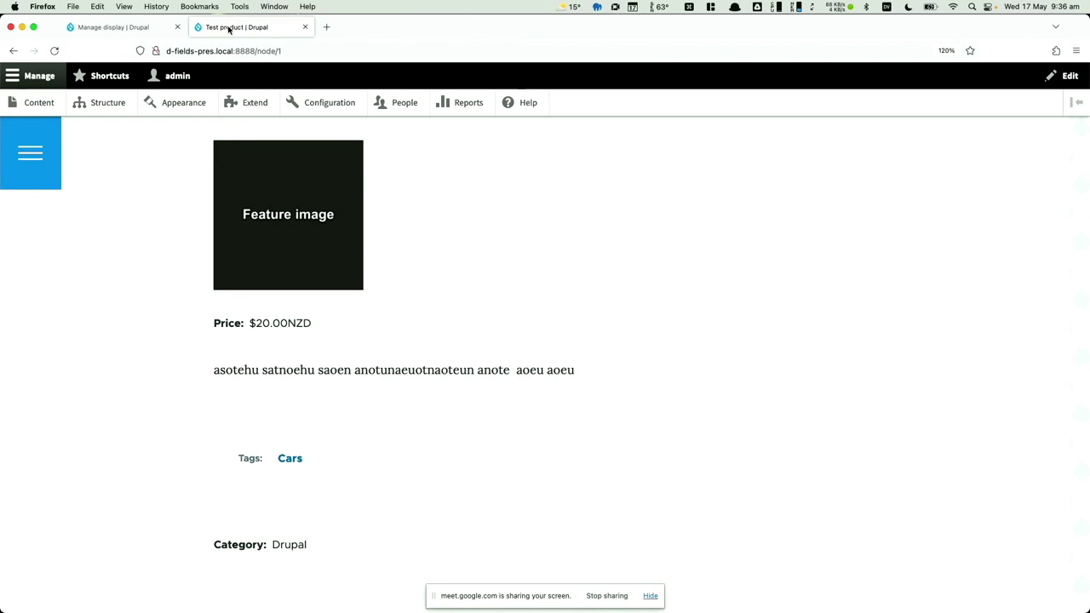
key("super+r")
left_click(139, 211)
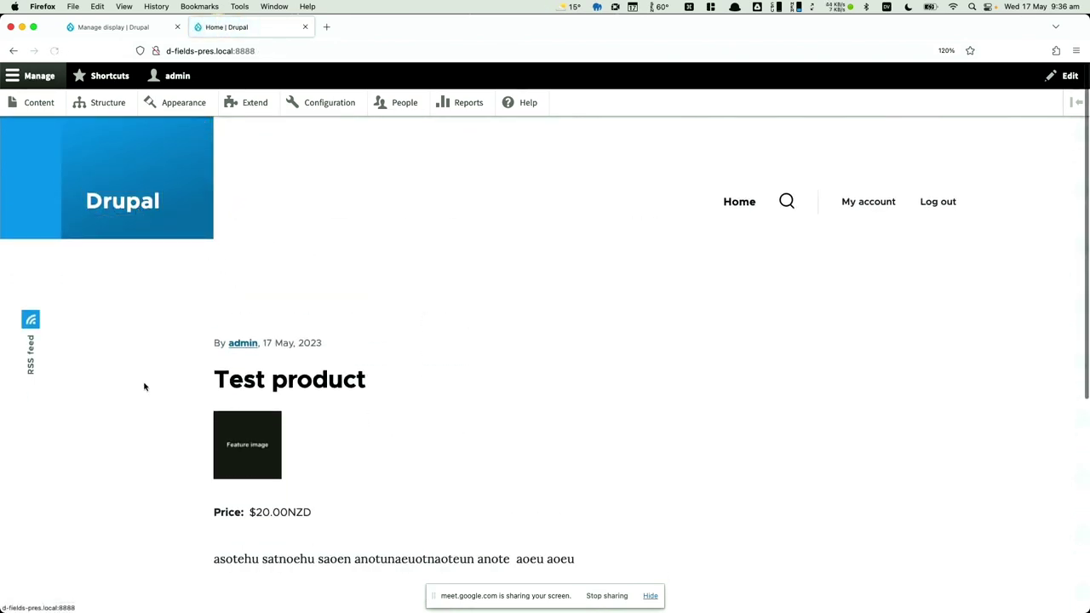
scroll(151, 417, "down", 3)
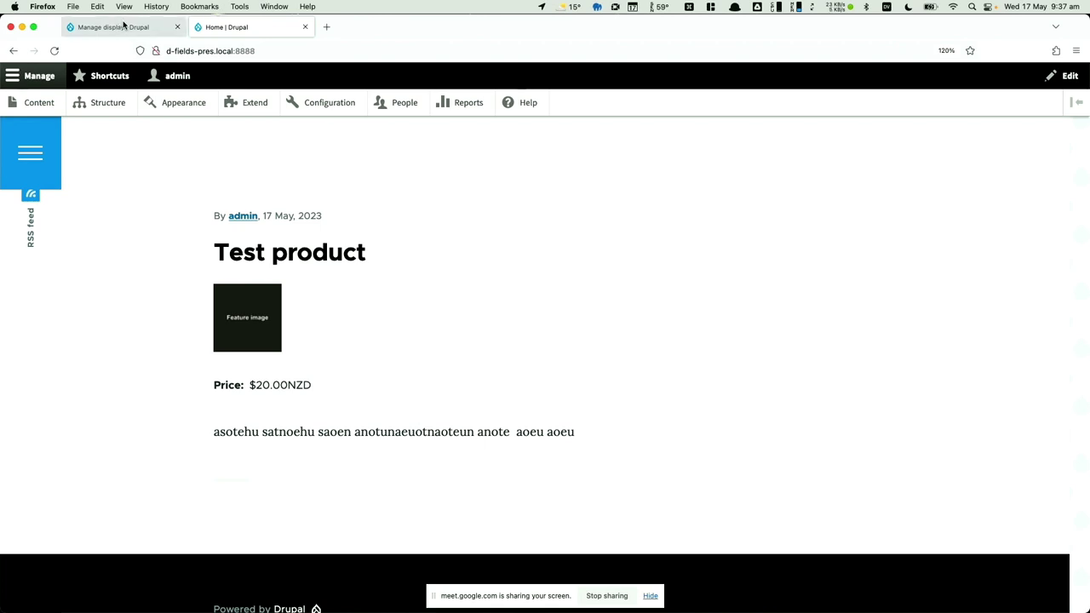
left_click(124, 26)
- Open the Test product's edit form and review the Category choices, keeping Drupal
left_click(140, 198)
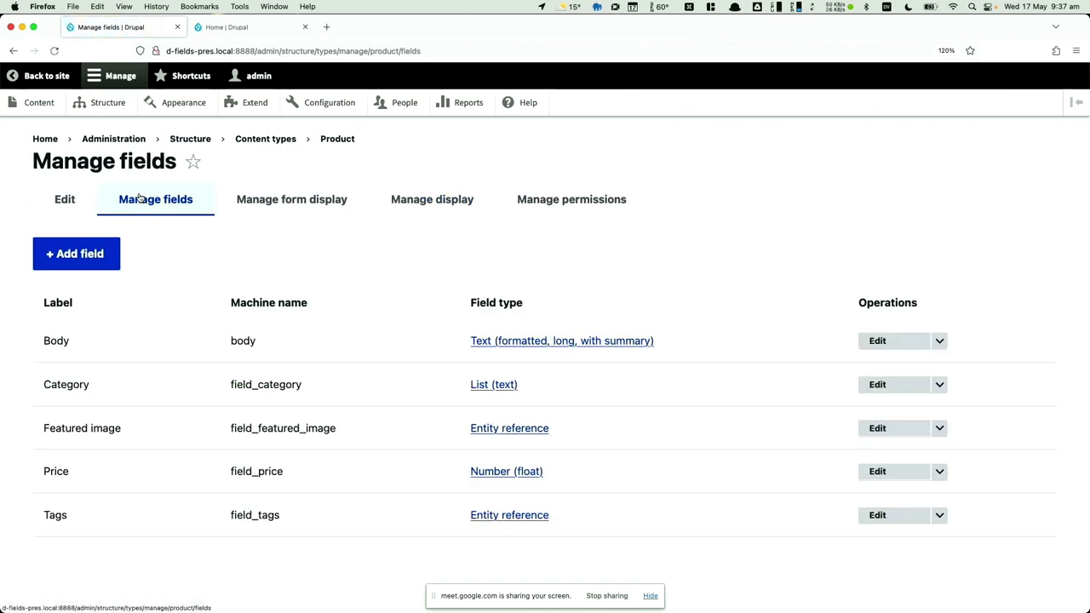
left_click(255, 30)
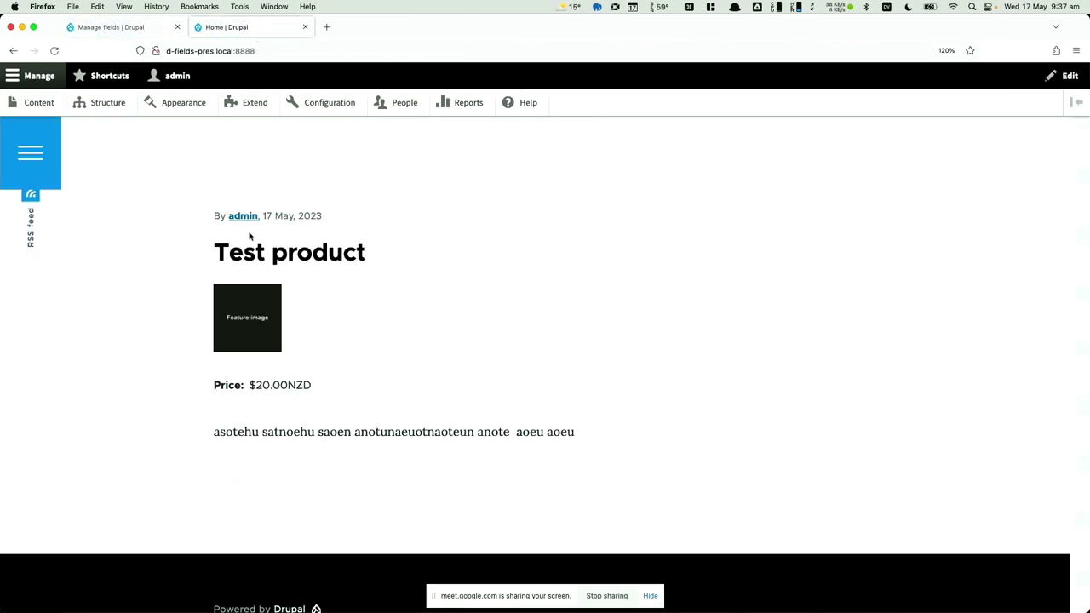
left_click(264, 257)
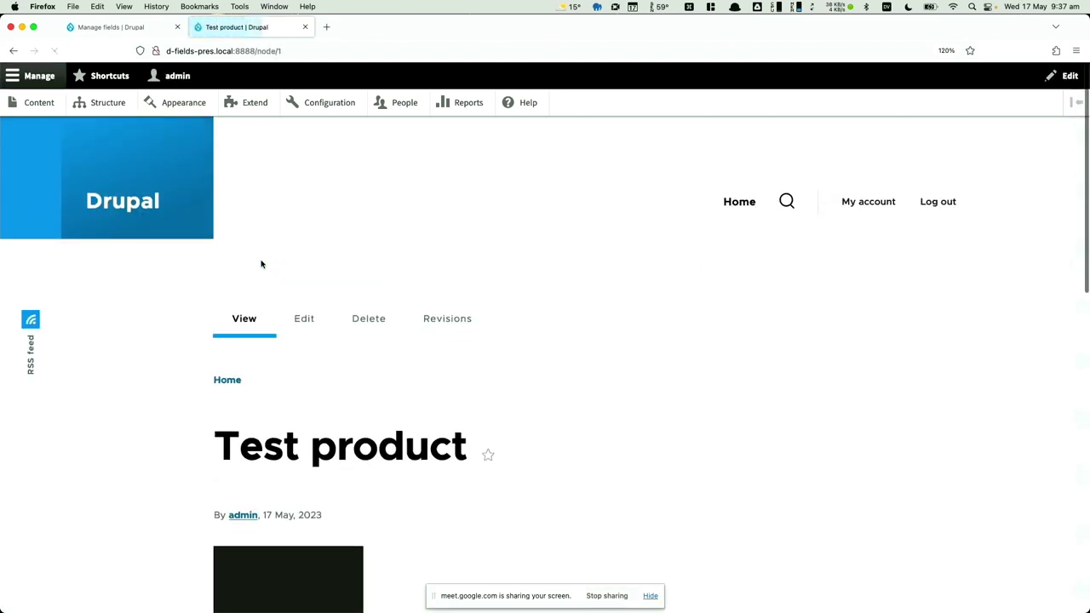
left_click(295, 320)
scroll(188, 425, "down", 10)
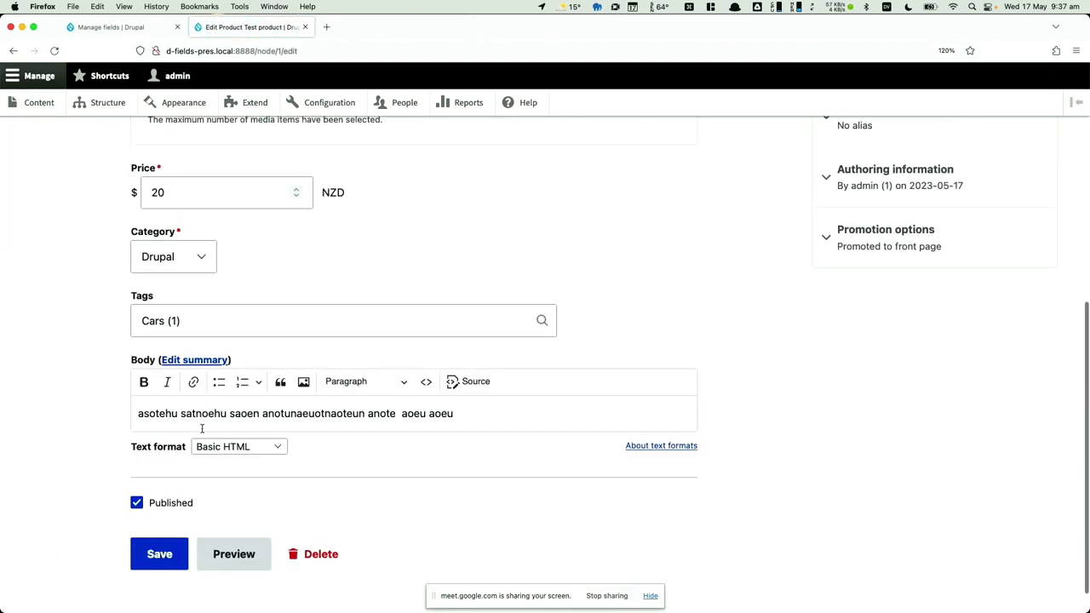
left_click(196, 257)
left_click(281, 262)
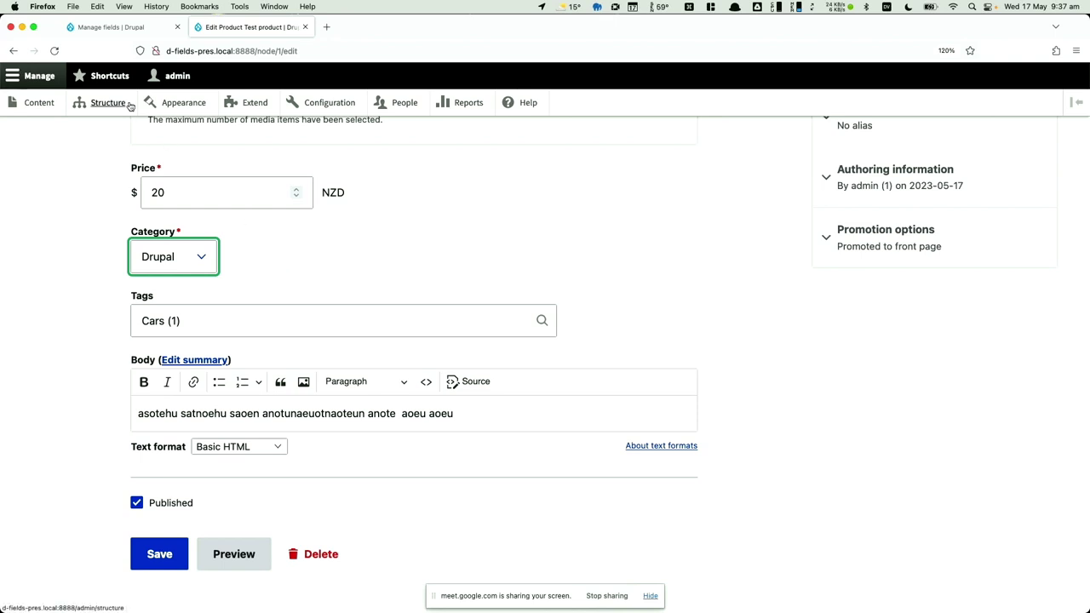
- Set the Category field's allowed number of values to Unlimited and save the field settings
left_click(126, 33)
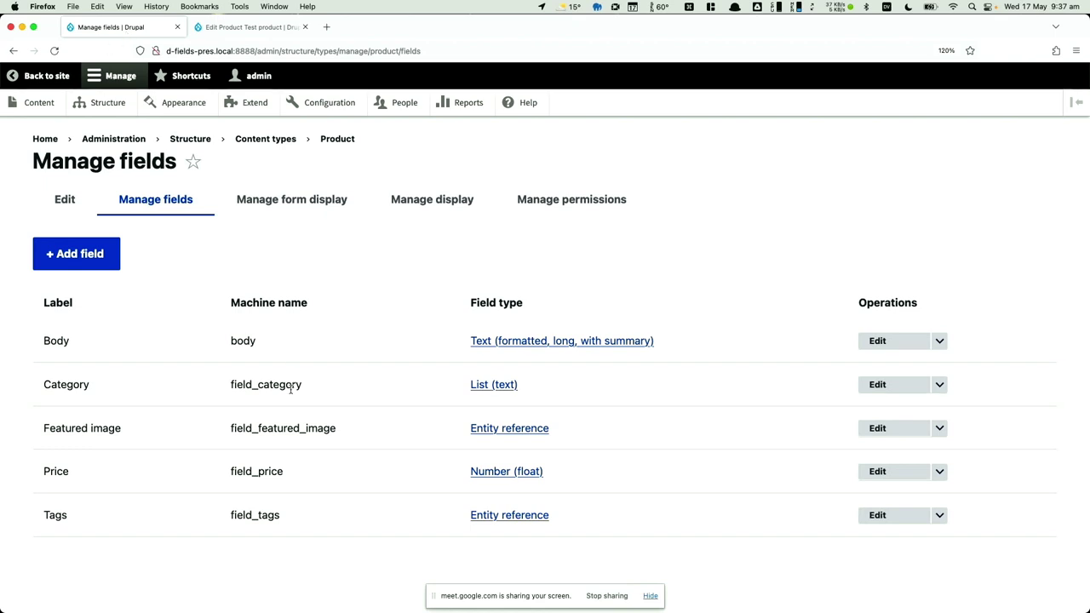
left_click(868, 390)
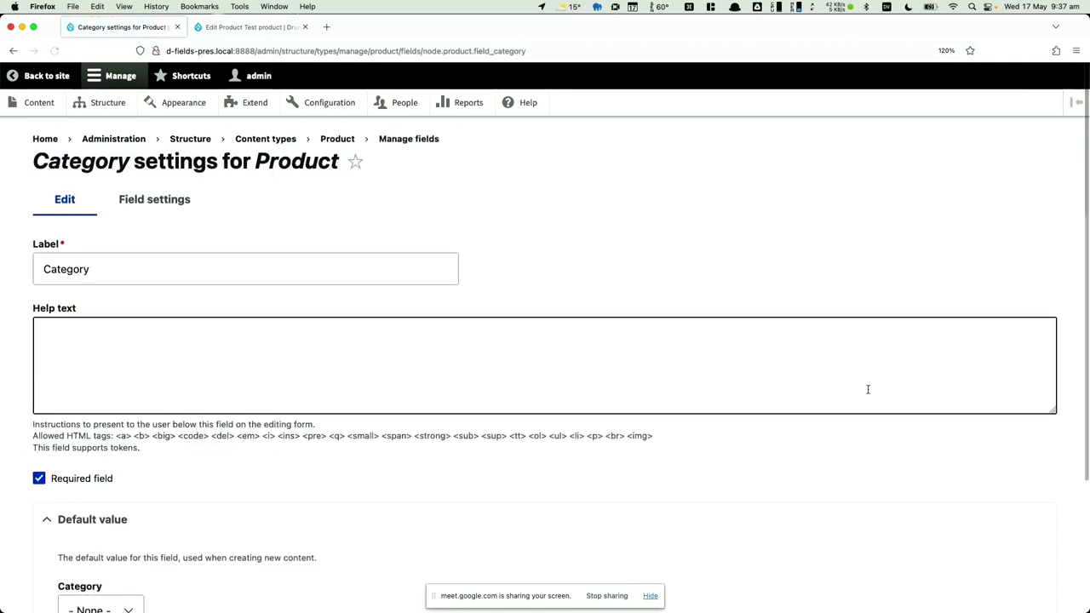
left_click(204, 208)
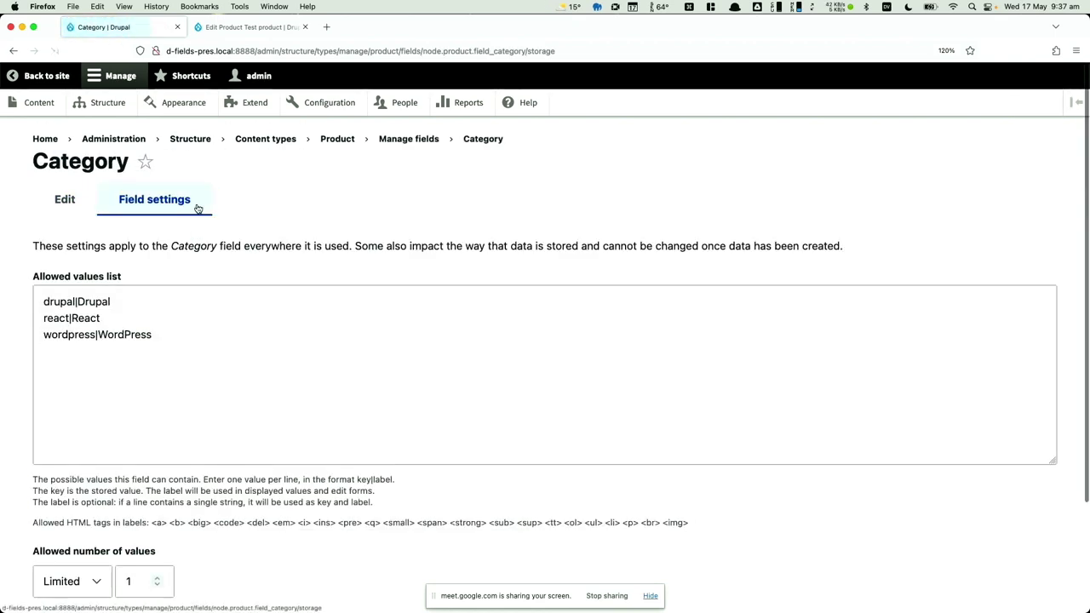
scroll(445, 398, "down", 3)
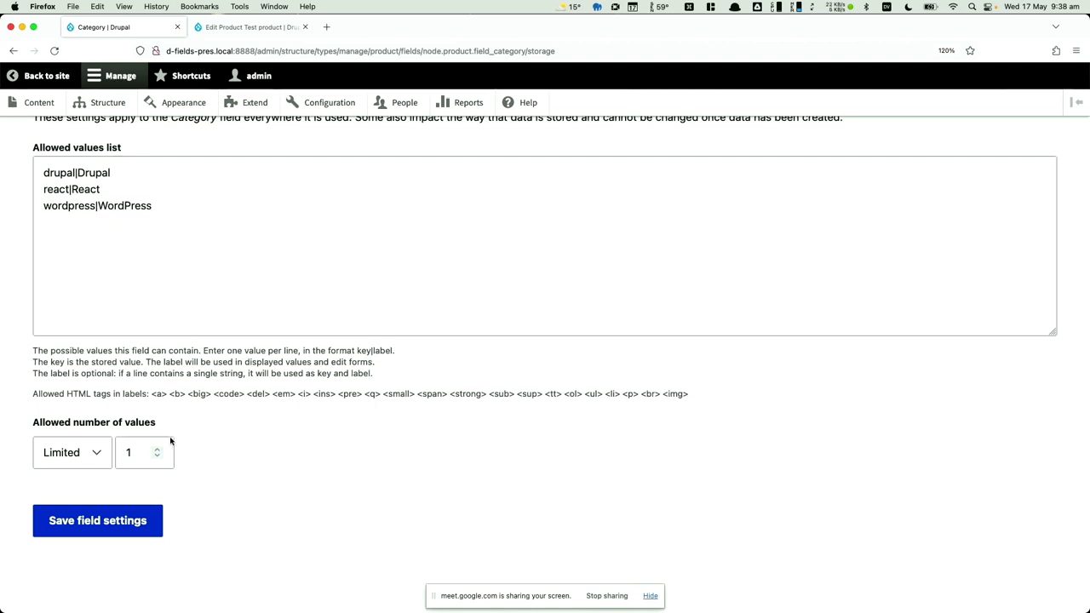
left_click(141, 449)
key("BackSpace")
type("2")
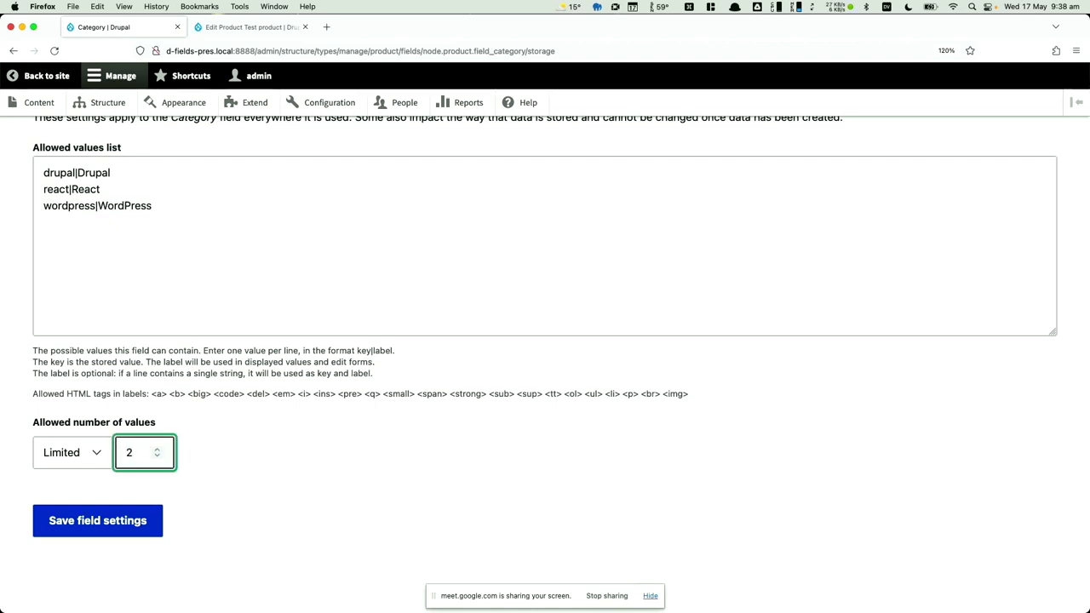
key("BackSpace")
type("1")
left_click(68, 452)
left_click(58, 458)
left_click(80, 520)
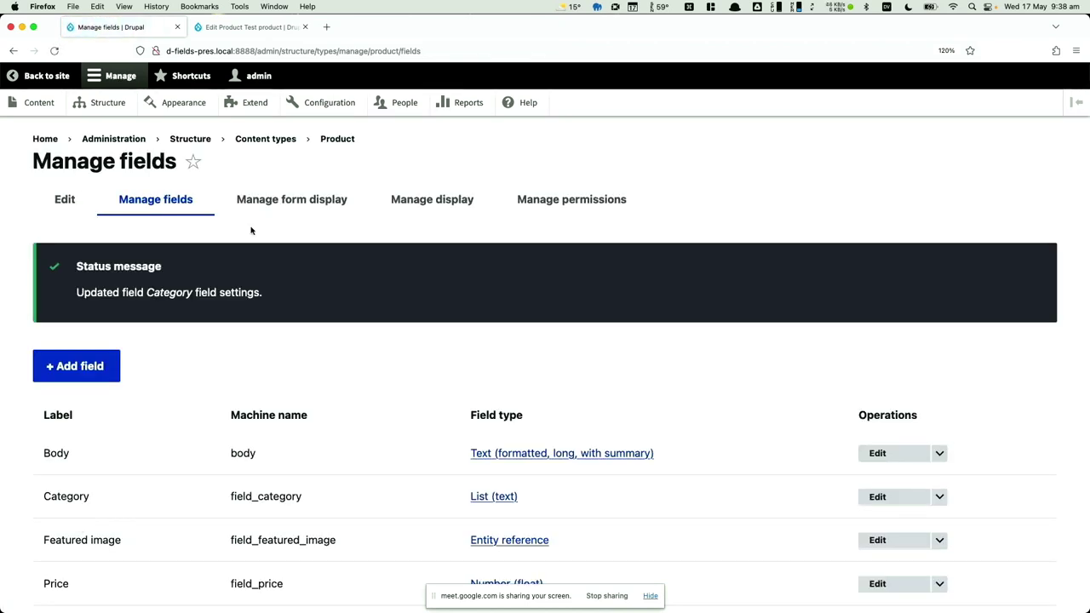
left_click(252, 27)
key("super+r")
left_click(180, 290)
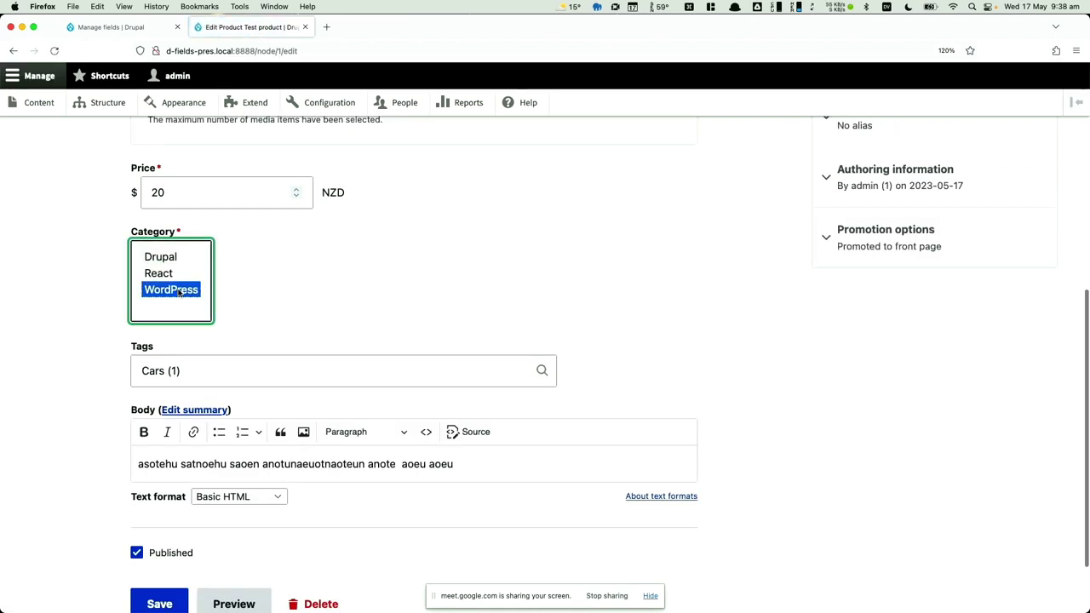
left_click(178, 275)
left_click(177, 257)
left_click(178, 274)
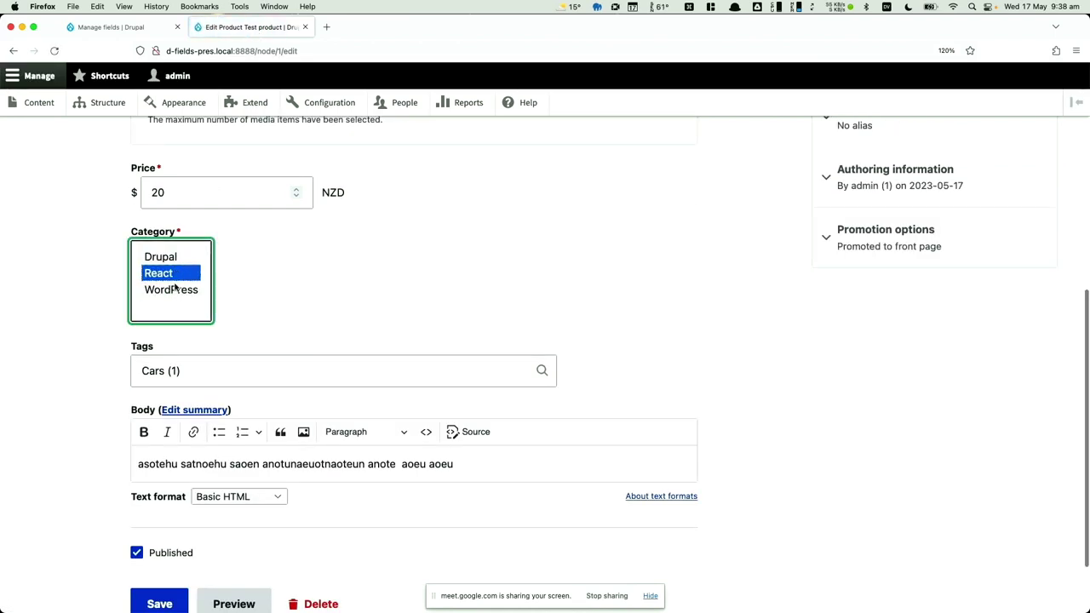
left_click(175, 290)
left_click(175, 258, "shift")
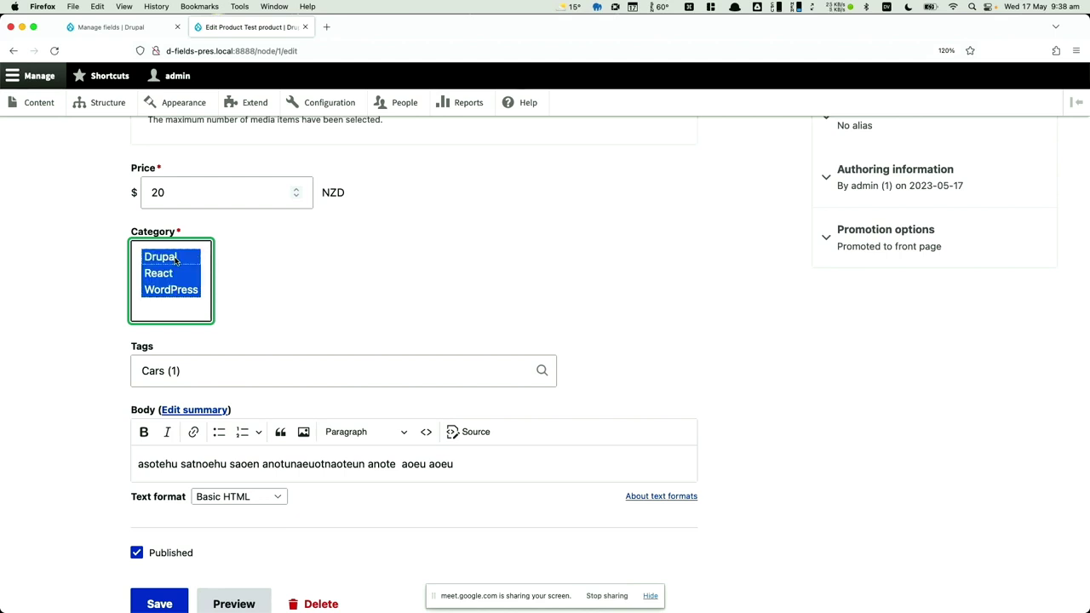
left_click(157, 599)
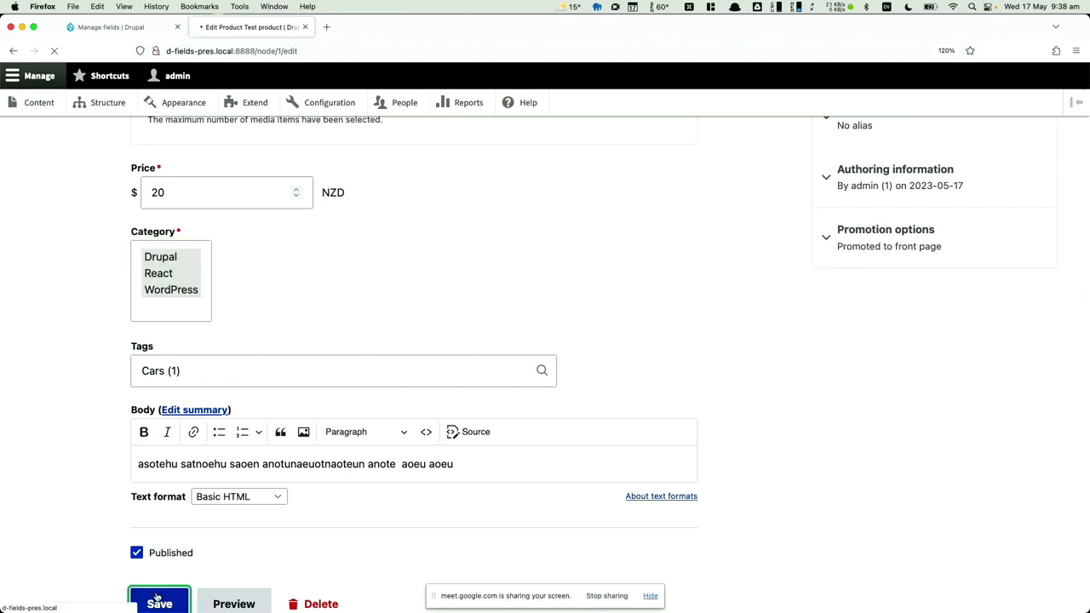
scroll(156, 596, "down", 10)
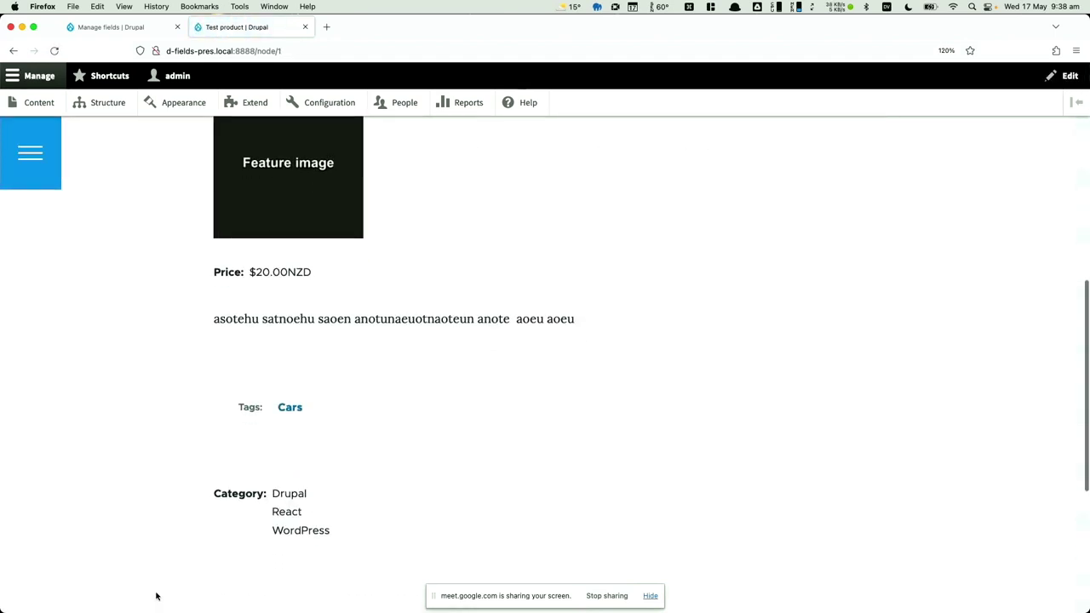
scroll(156, 596, "down", 5)
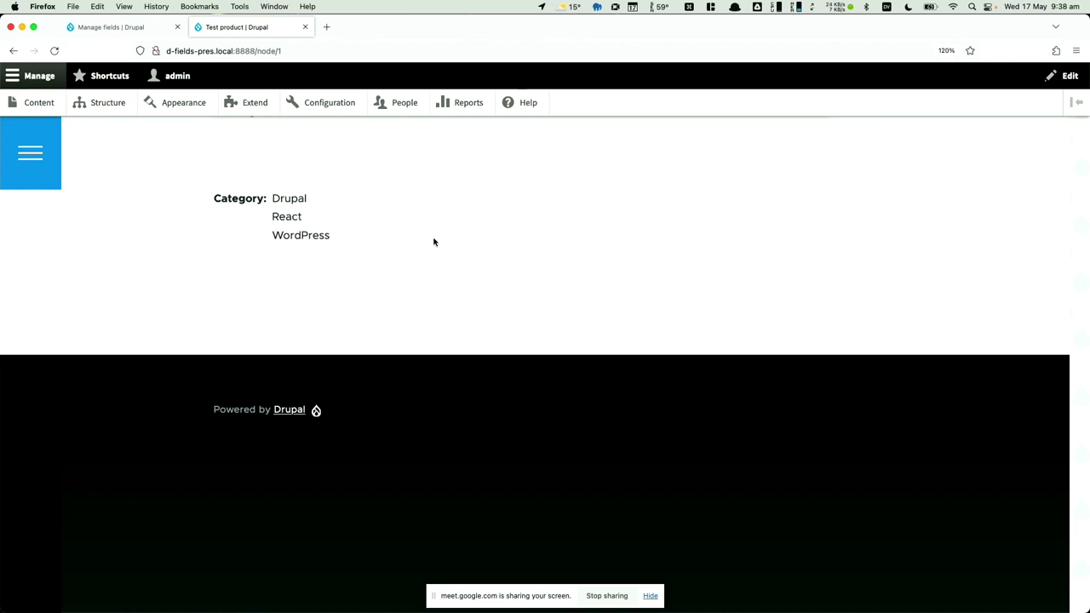
scroll(421, 223, "up", 5)
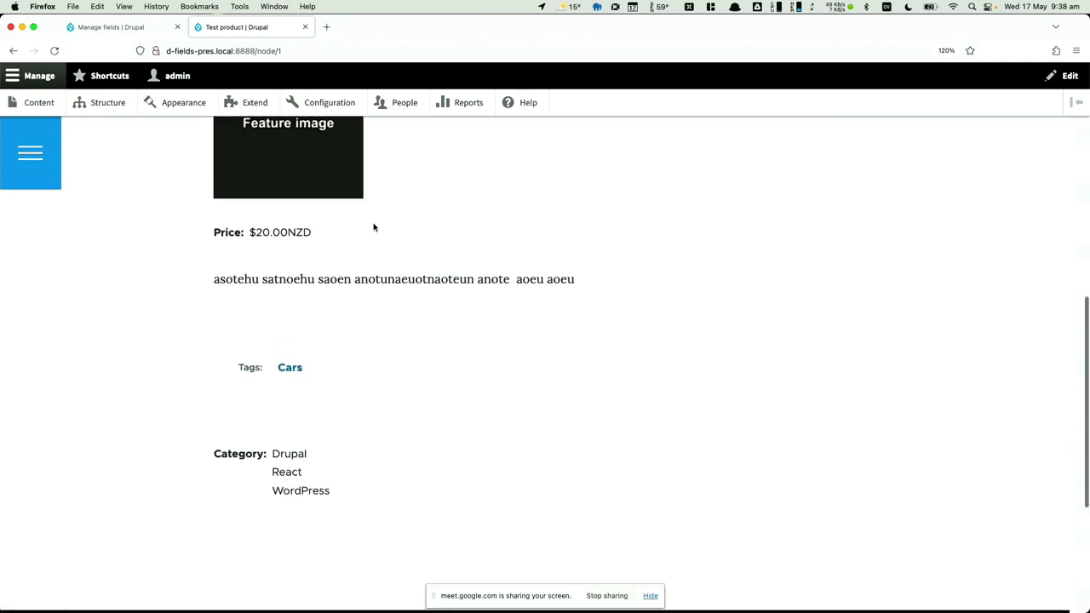
scroll(373, 227, "up", 2)
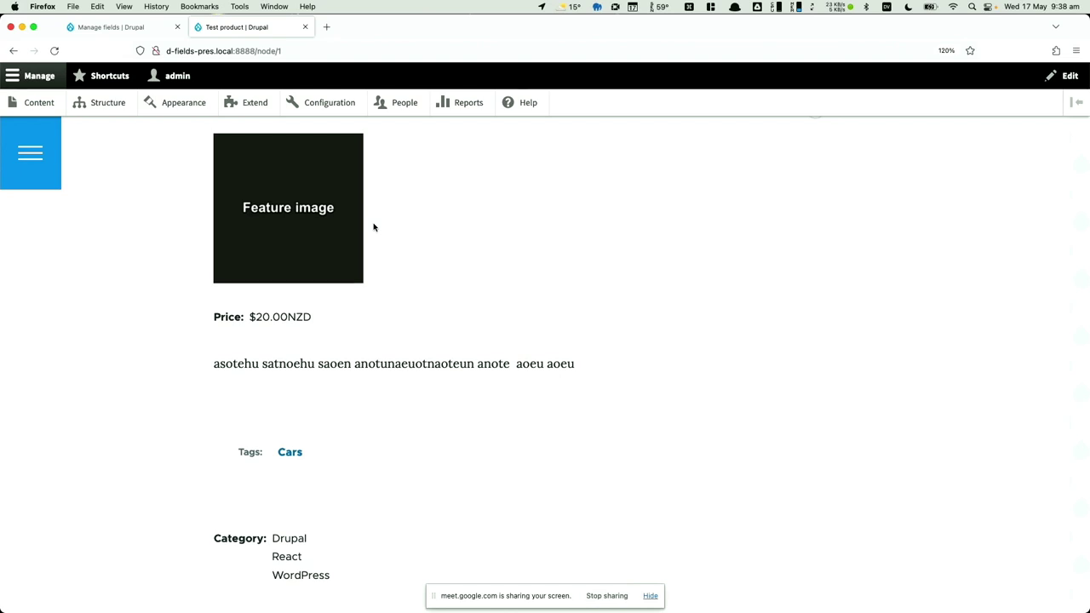
left_click(111, 26)
scroll(464, 419, "down", 3)
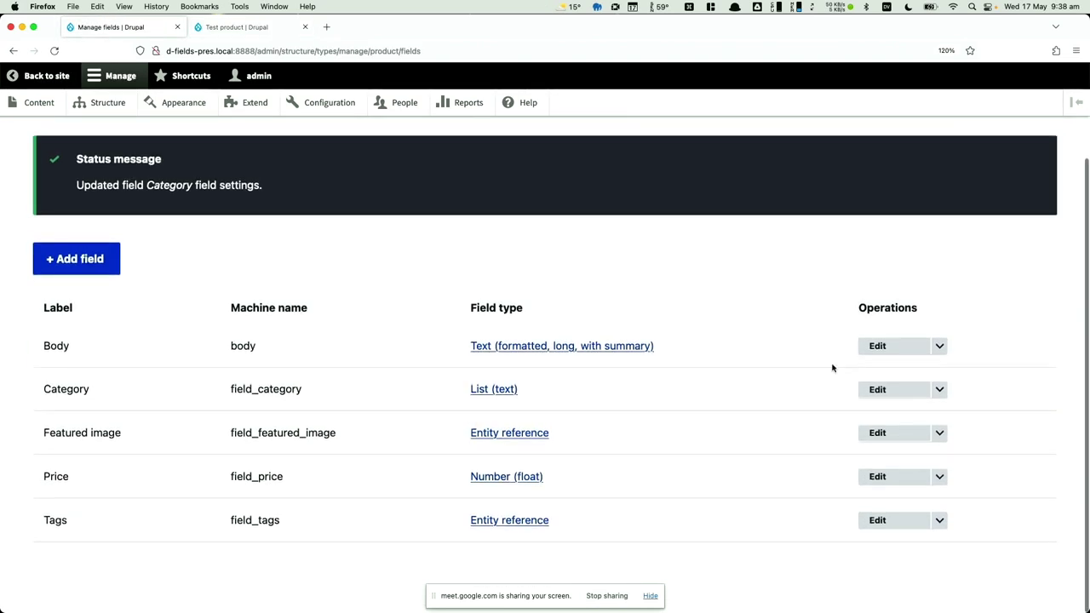
left_click(877, 388)
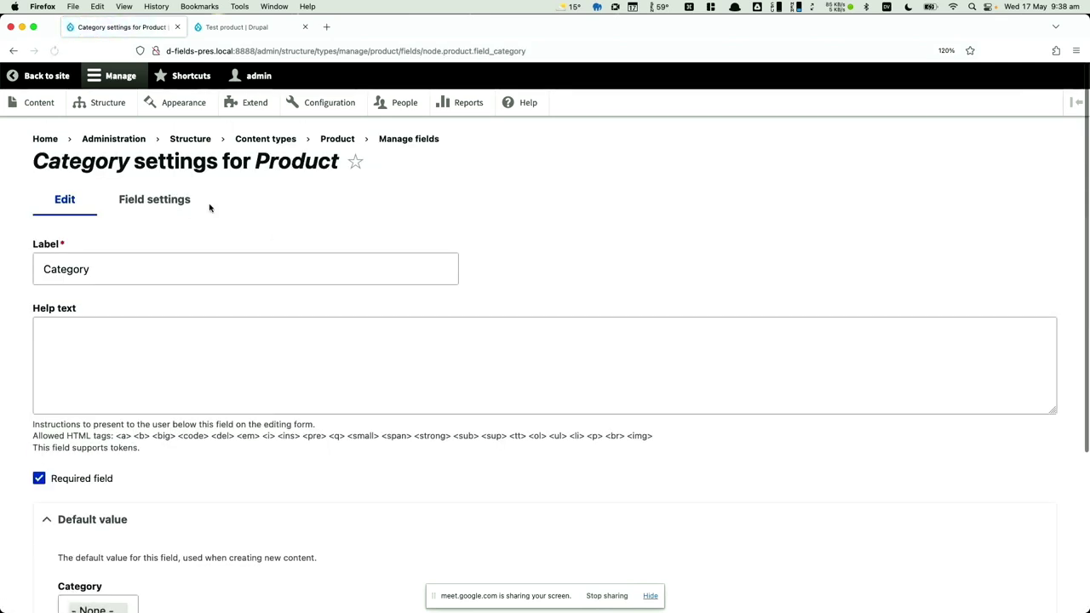
left_click(178, 209)
scroll(91, 555, "down", 3)
left_click(88, 443)
left_click(85, 430)
left_click(130, 452)
left_click(108, 525)
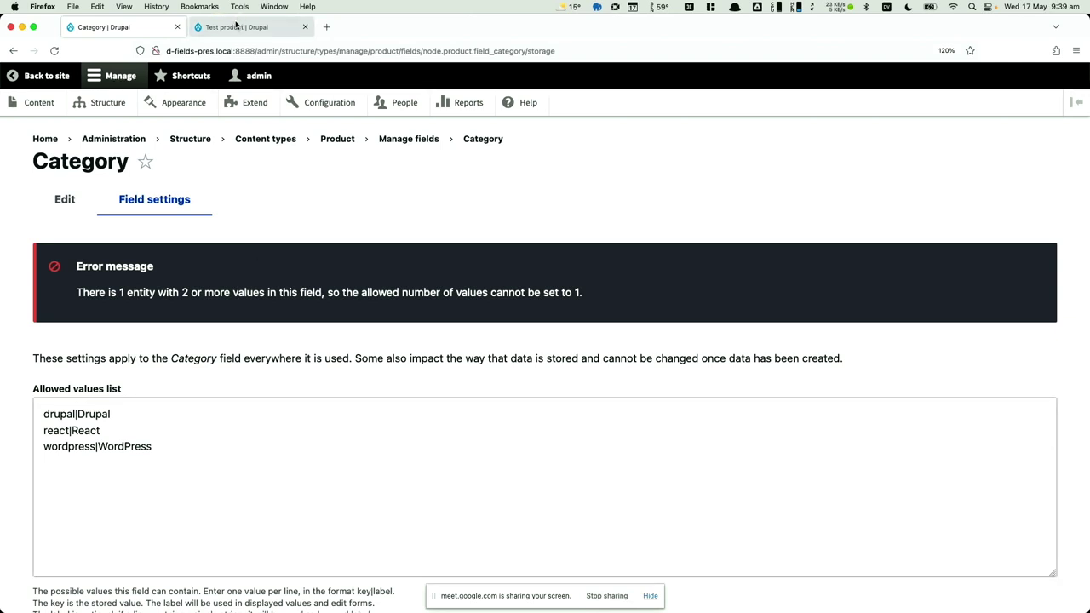
left_click(234, 27)
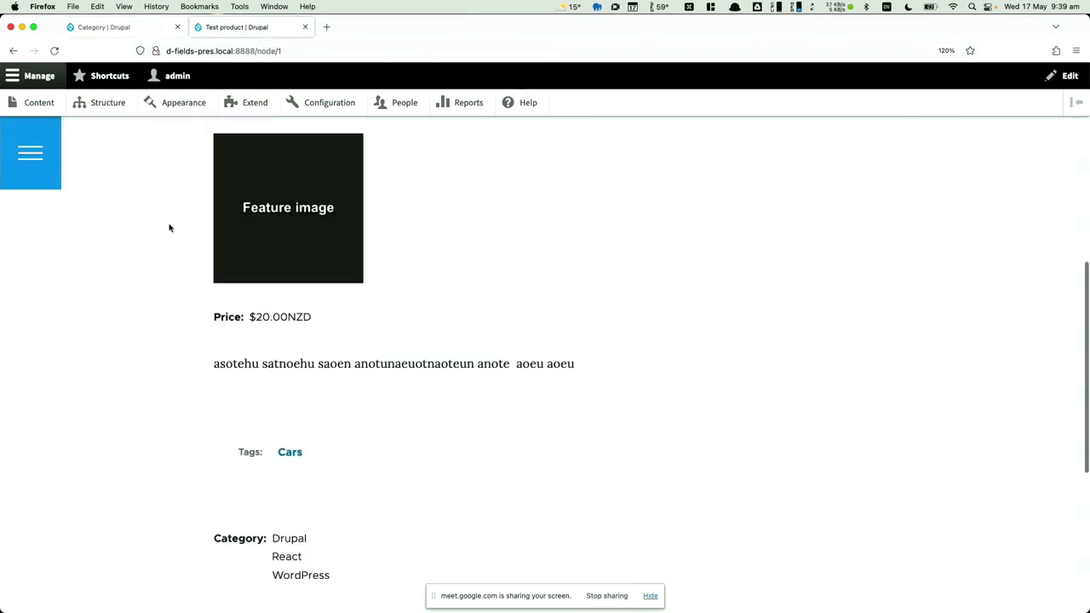
- Edit Test product so Drupal is its only category, and save it
left_click(300, 242)
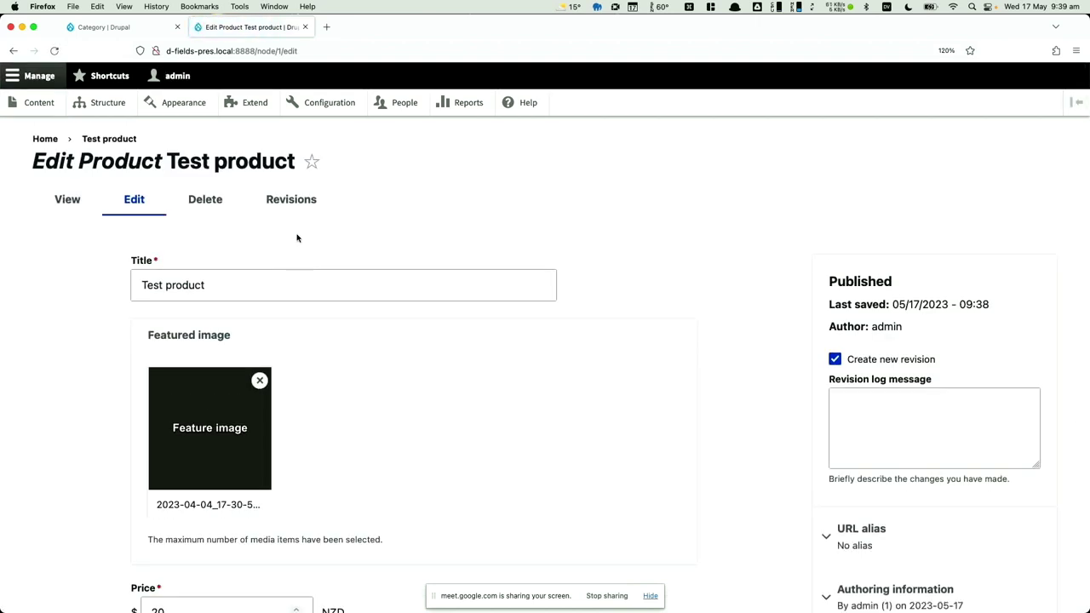
scroll(297, 238, "down", 5)
left_click(184, 287)
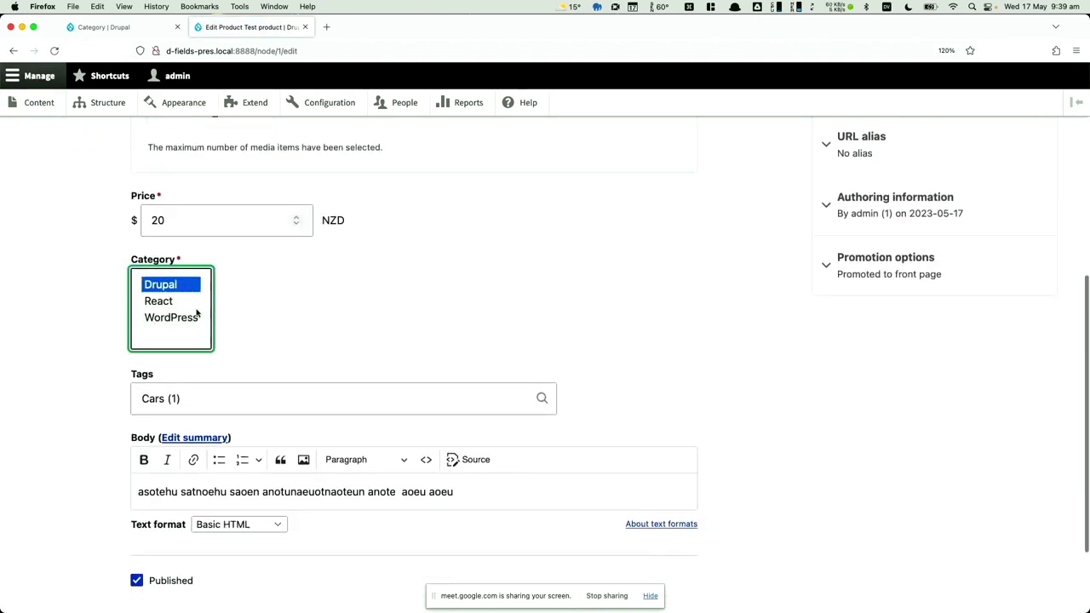
left_click(189, 303)
left_click(186, 287)
scroll(178, 487, "down", 2)
left_click(163, 518)
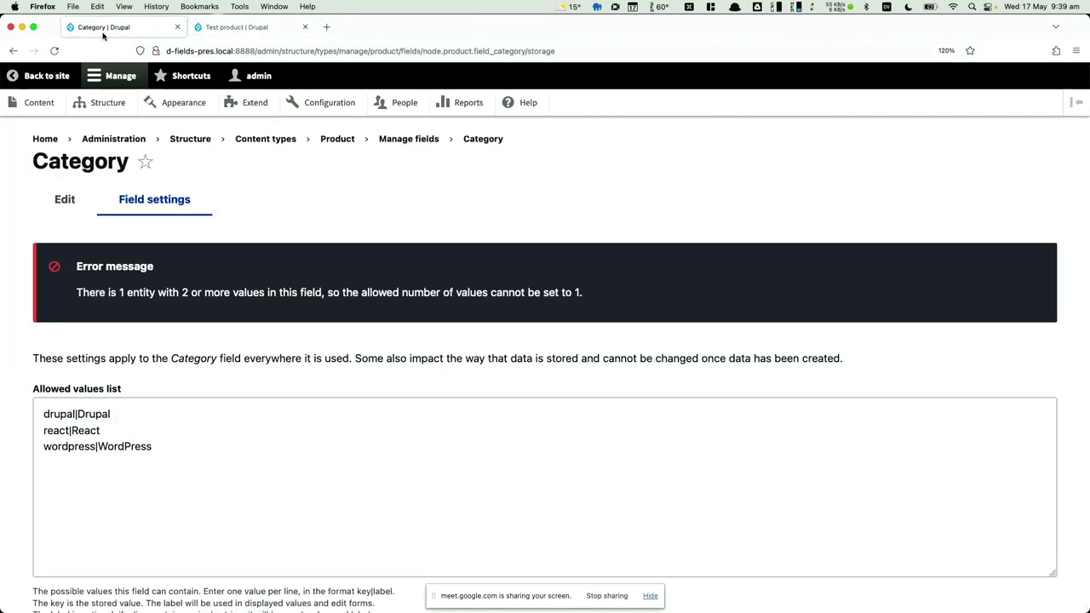
- Re-save the Category field limited to 1 value, then reopen Test product's edit form with Drupal selected
scroll(238, 438, "down", 5)
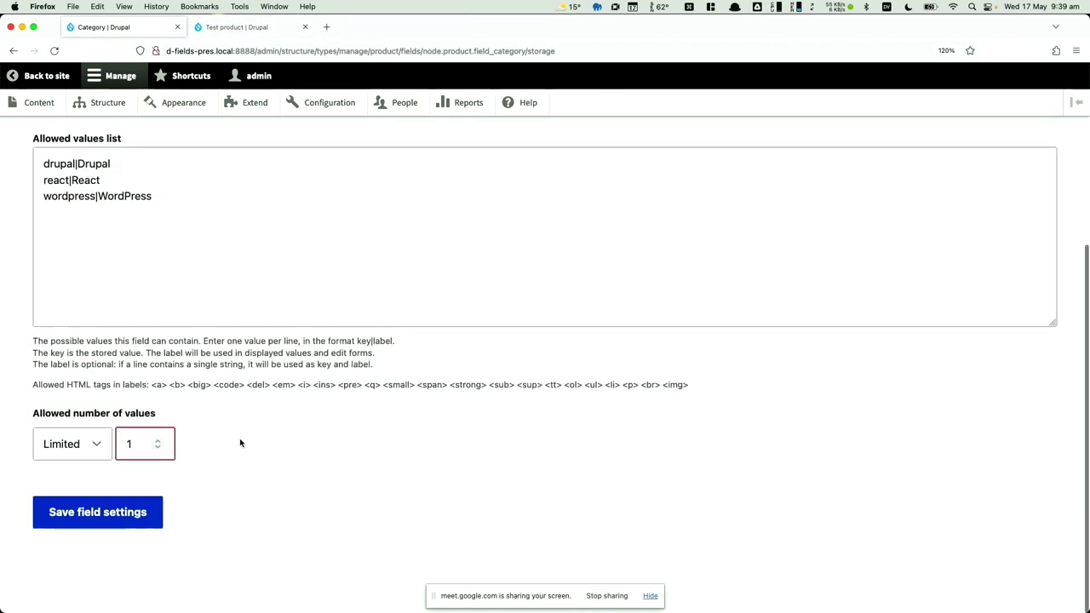
left_click(87, 527)
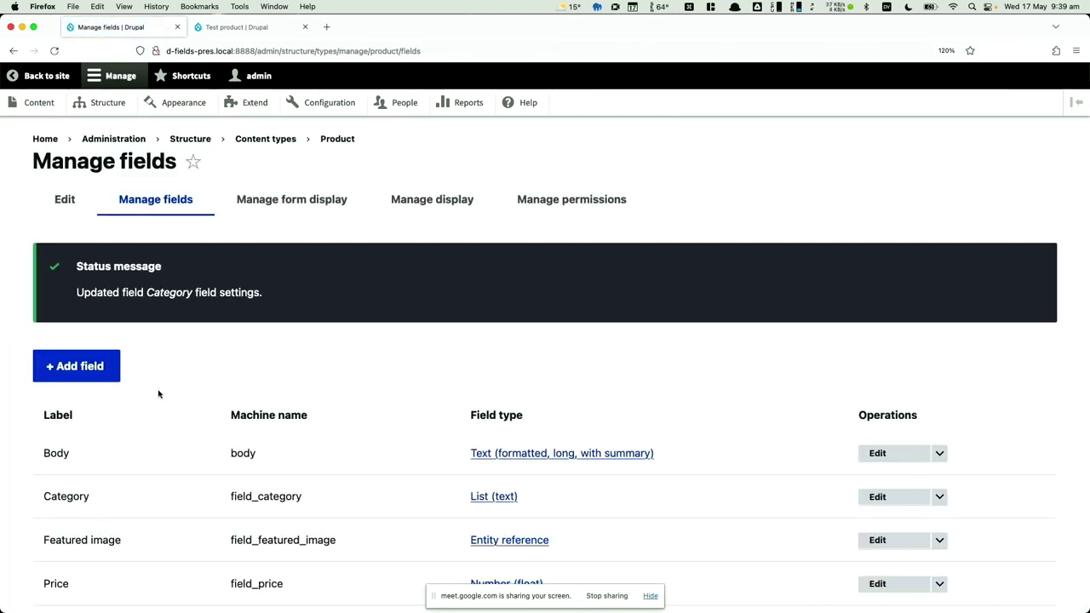
left_click(287, 29)
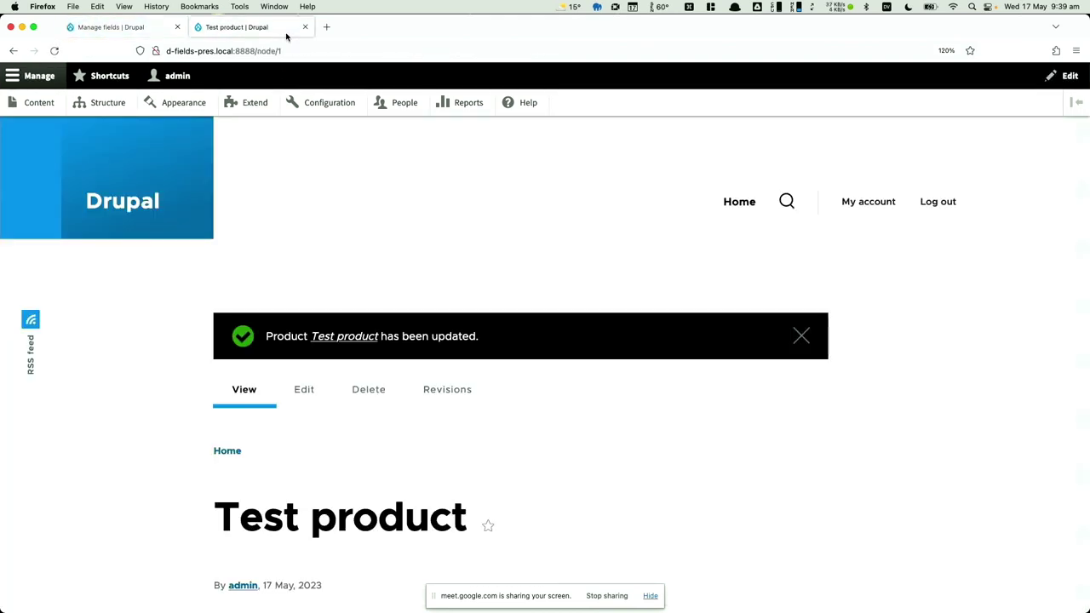
left_click(305, 391)
scroll(306, 394, "down", 5)
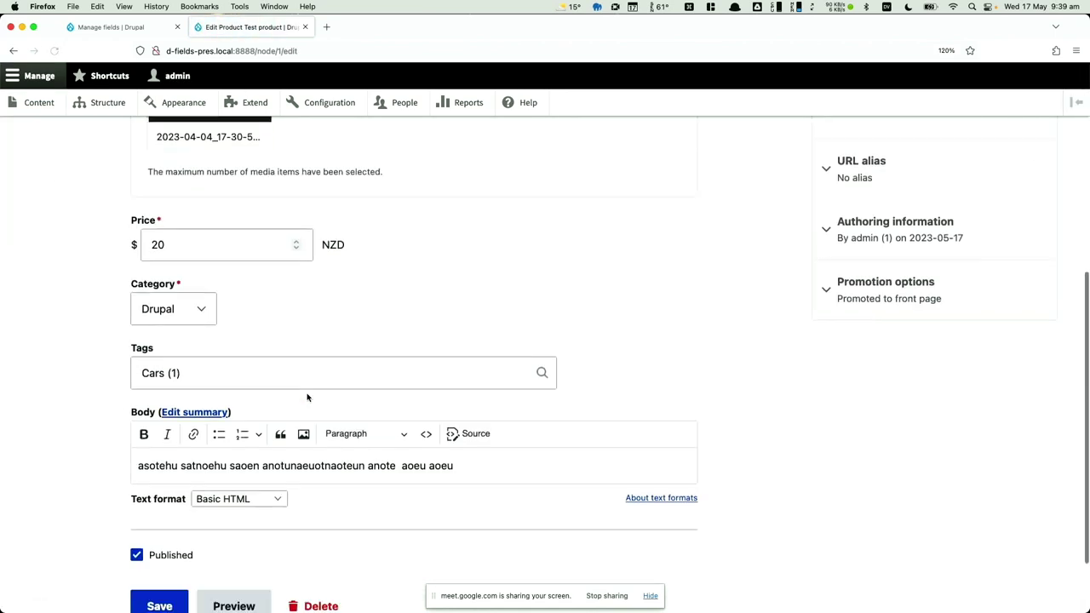
left_click(188, 320)
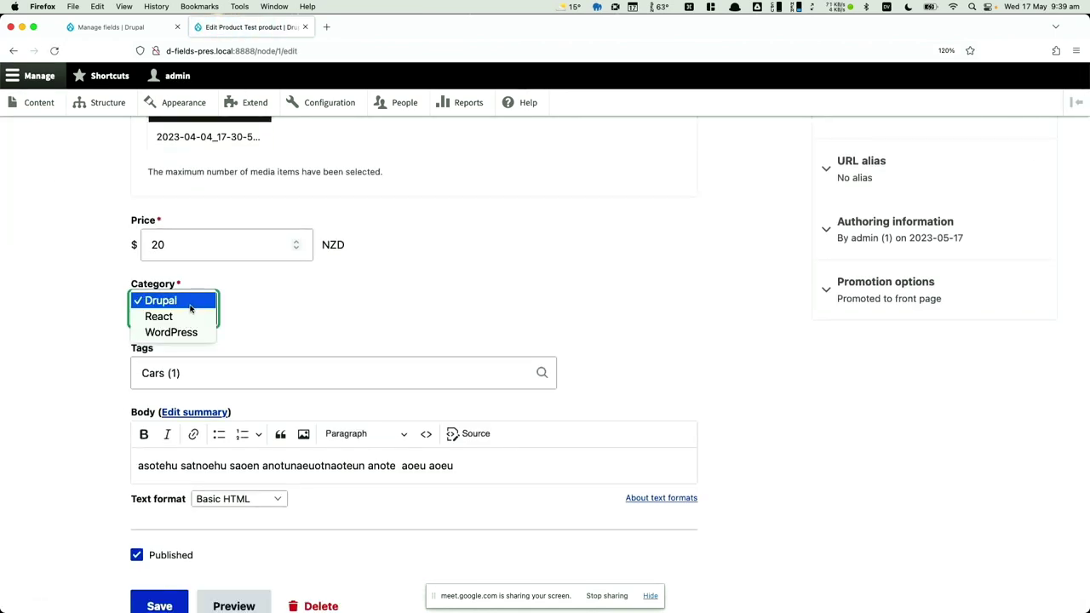
left_click(191, 308)
left_click(372, 317)
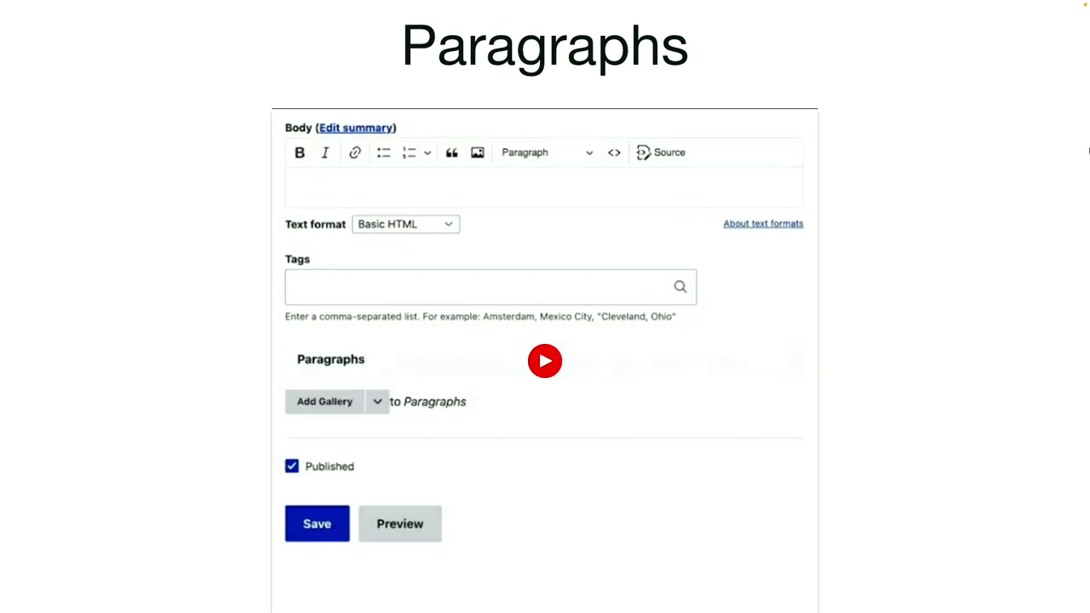
- Play the Paragraphs demo video on the slide
left_click(543, 361)
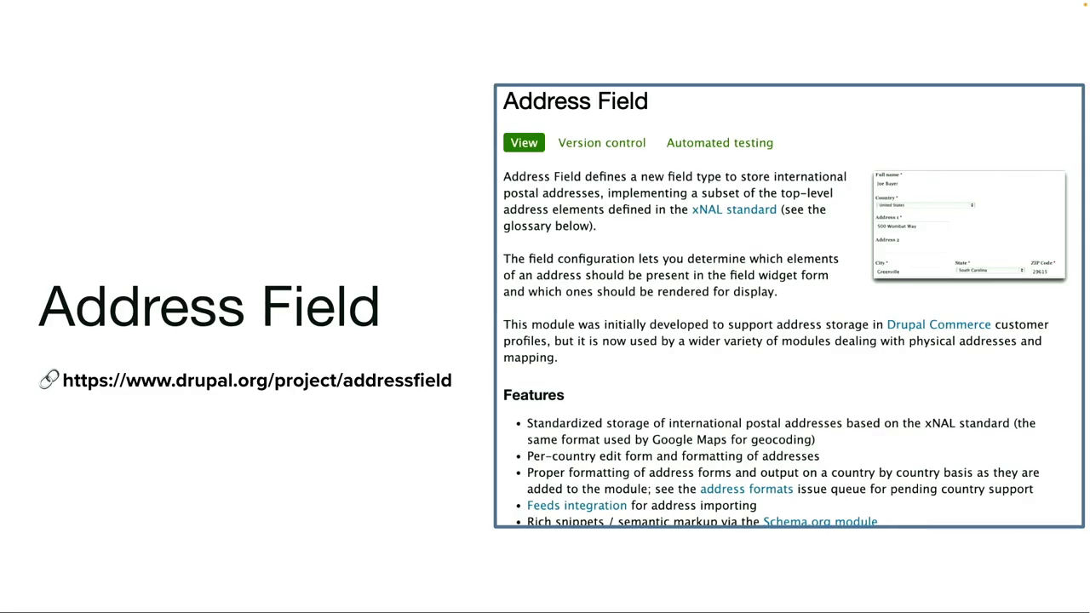
- Advance to the Address Field slide and play its demo, ending on a United States address form
key("Right")
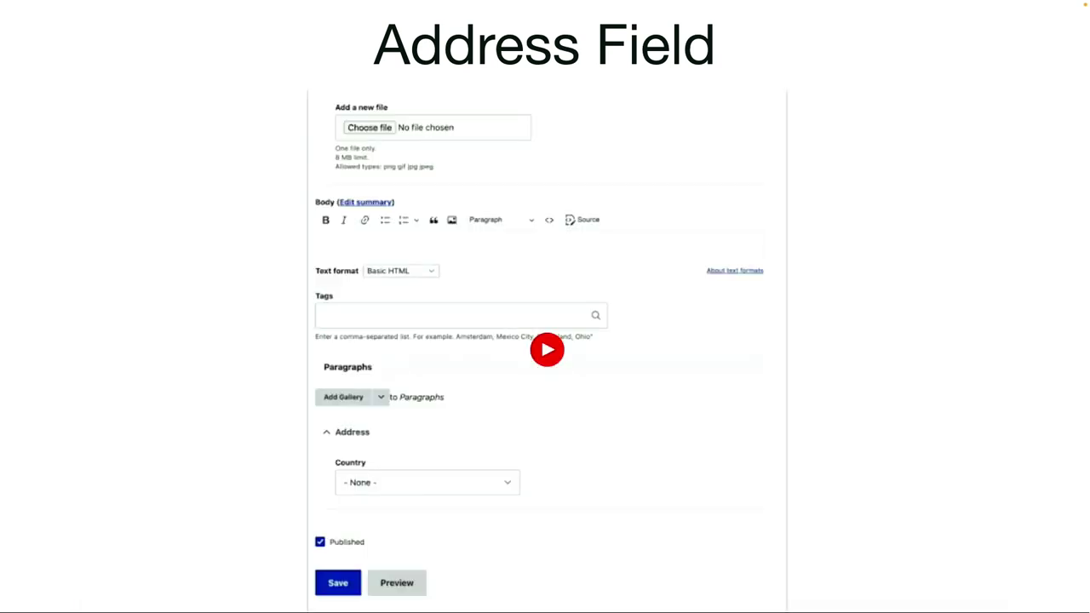
left_click(554, 337)
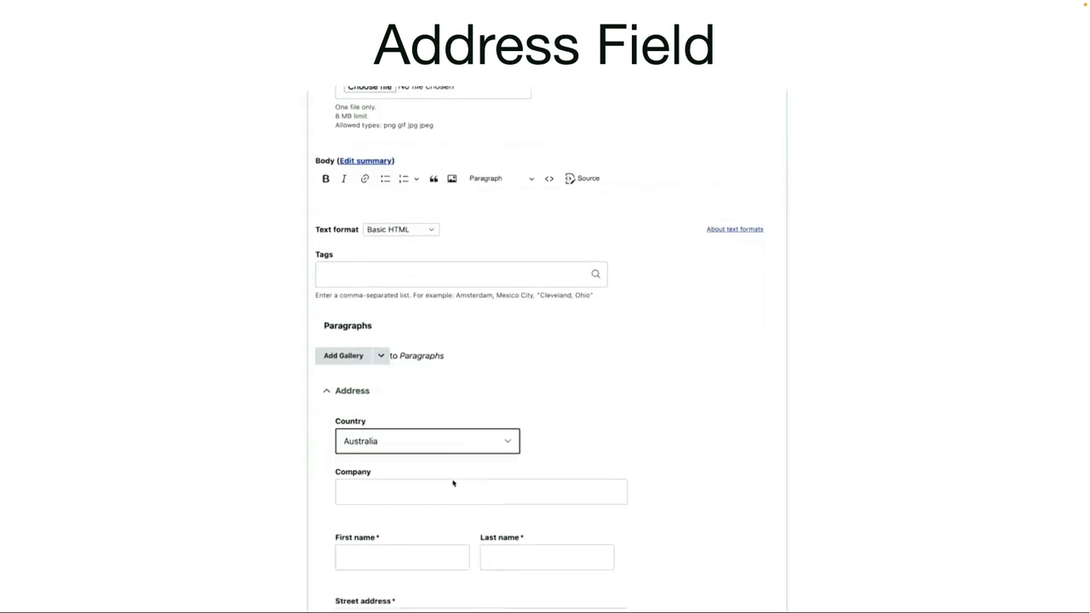
scroll(452, 482, "down", 4)
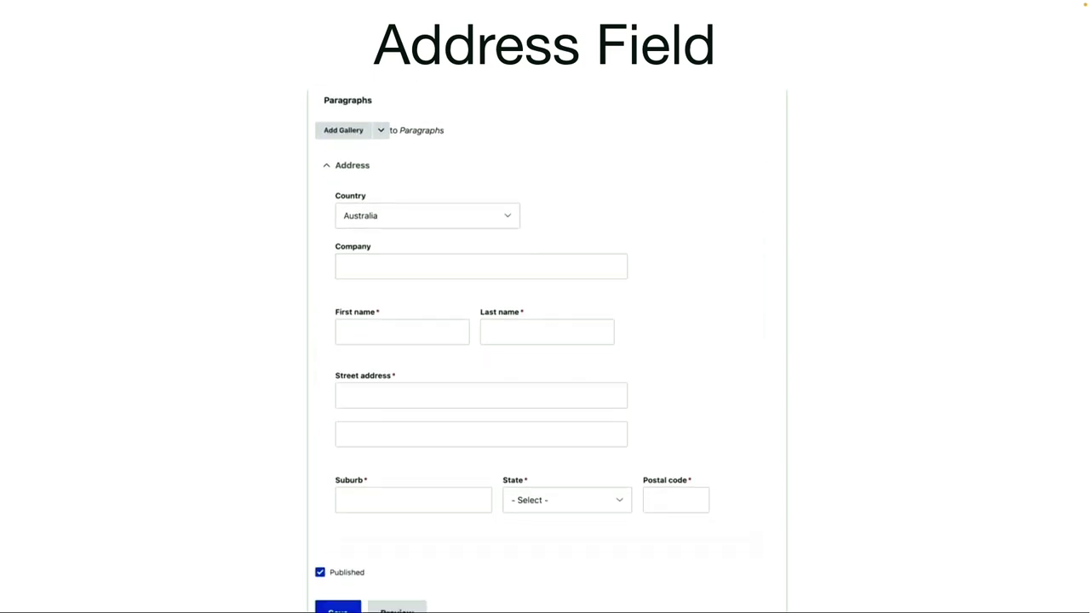
left_click(406, 267)
left_click(414, 219)
left_click(324, 609)
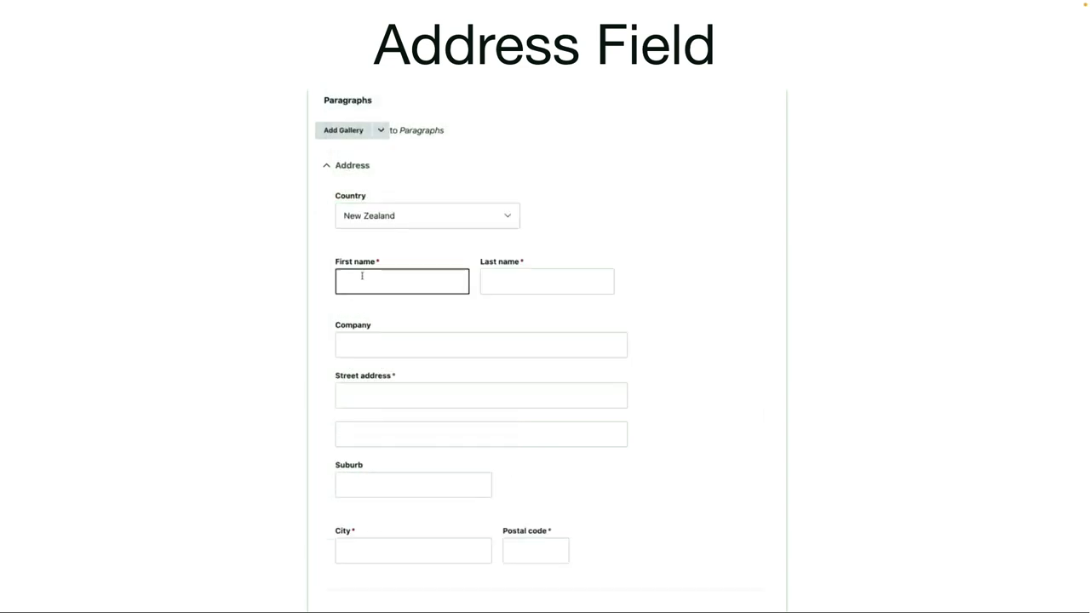
left_click(370, 215)
scroll(375, 426, "down", 10)
left_click(374, 575)
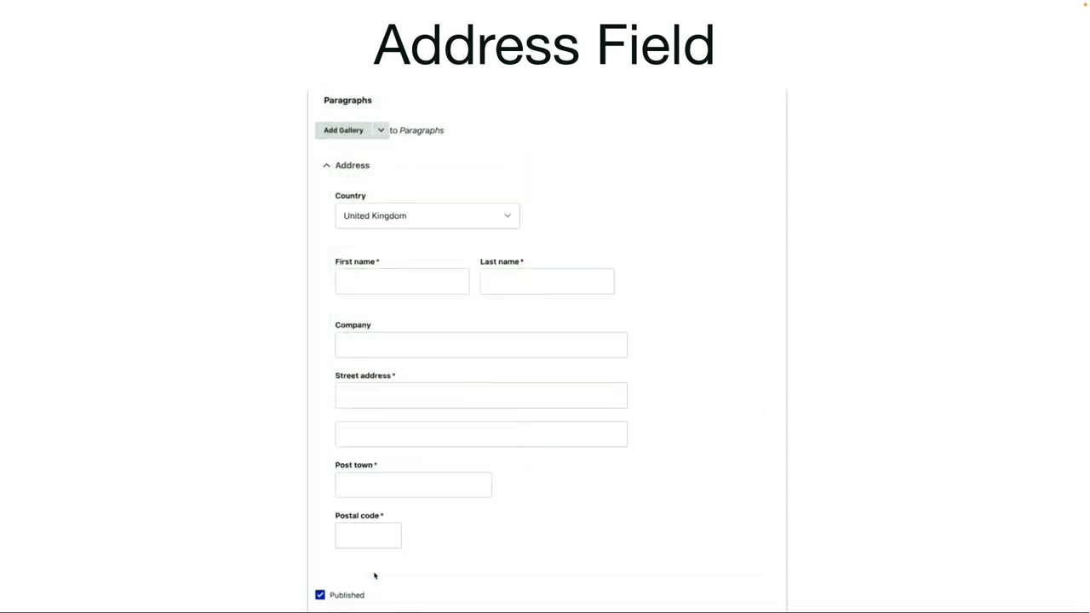
left_click(508, 217)
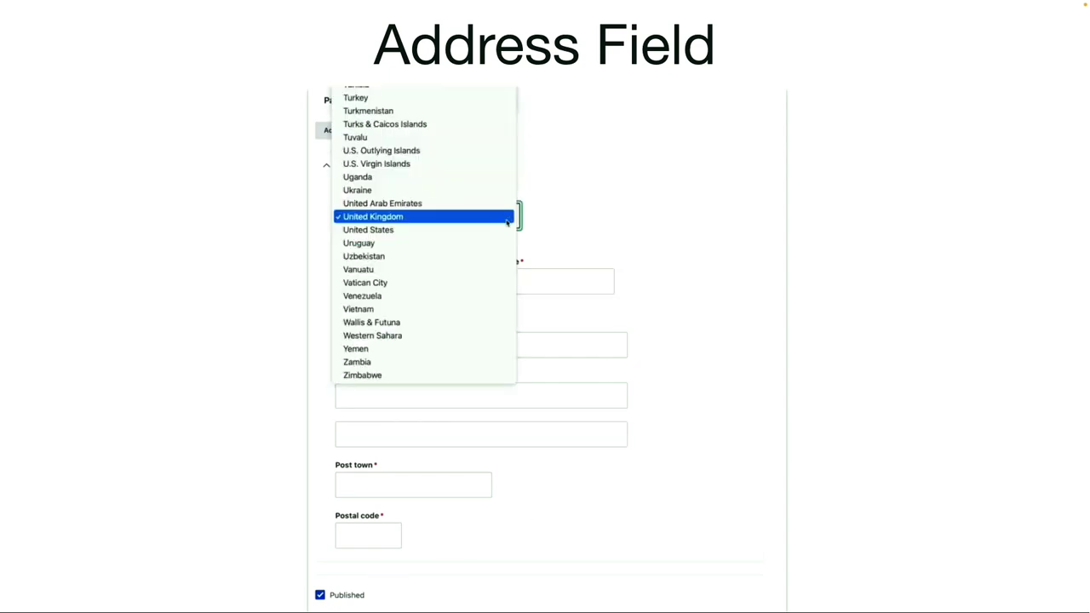
left_click(504, 232)
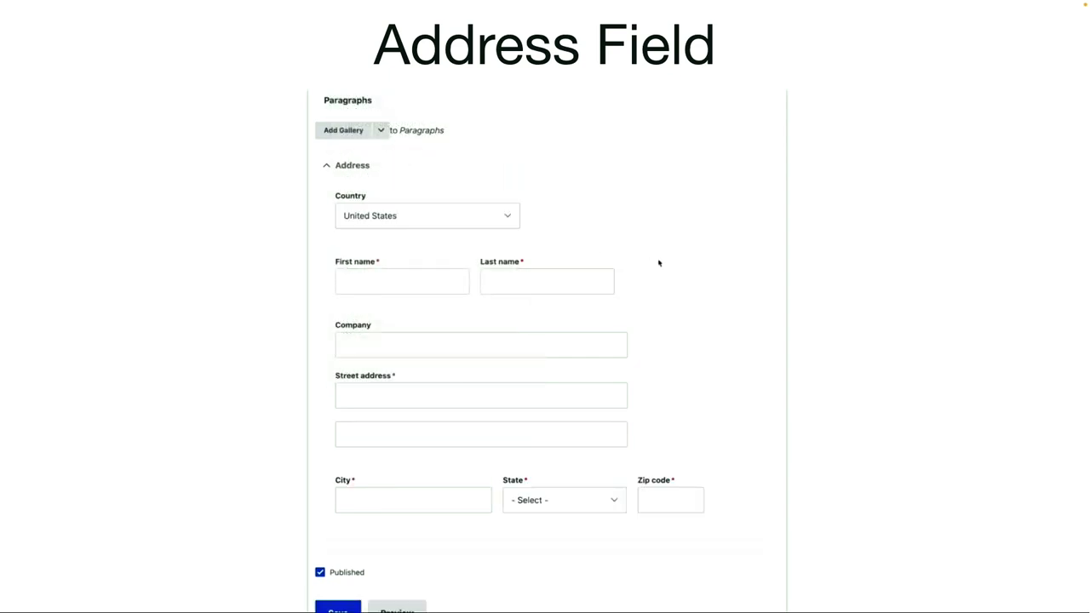